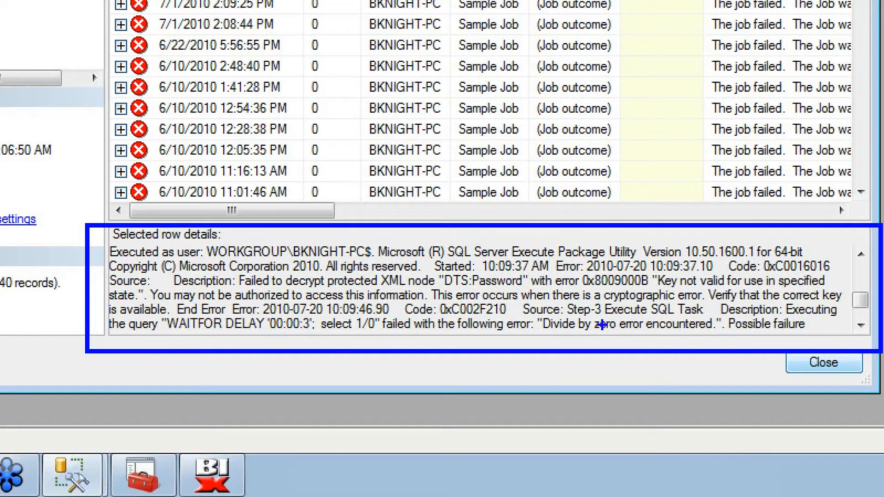
Step: Close the Log File Viewer so only Object Explorer with the SQL Server Agent jobs remains
{"action": "mouse_move", "coordinate": [563, 316]}
{"action": "left_mouse_down"}
{"action": "mouse_move", "coordinate": [574, 300]}
{"action": "mouse_move", "coordinate": [562, 239]}
{"action": "left_mouse_up"}
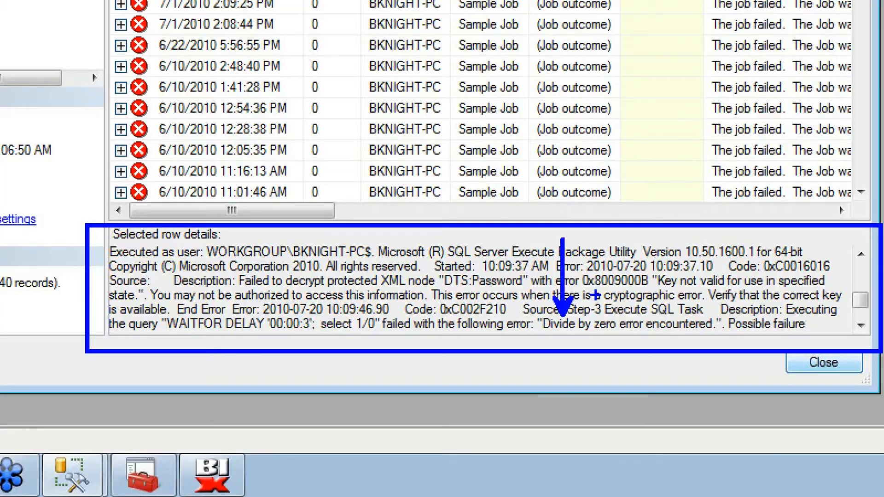
{"action": "key", "text": "Escape"}
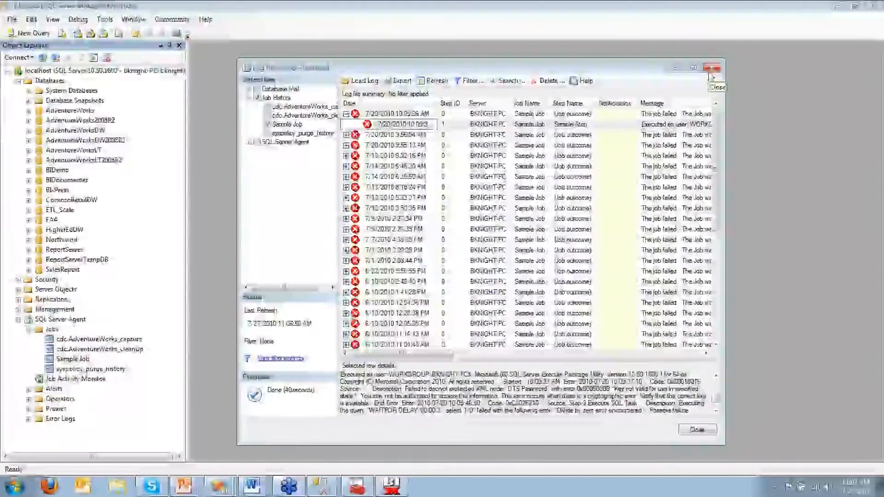
{"action": "left_click", "coordinate": [711, 68]}
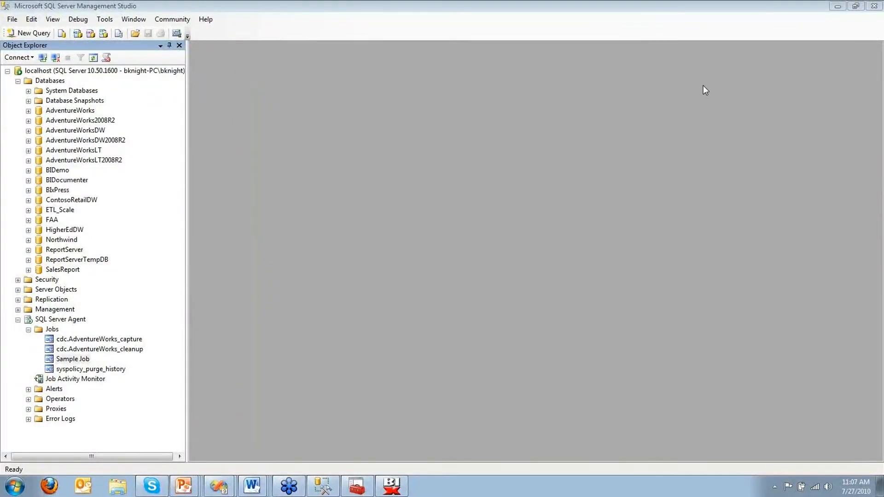
Step: Show the Logging slide listing Text File, SQL Server table and Windows Event Log destinations
{"action": "key", "text": "alt+Tab"}
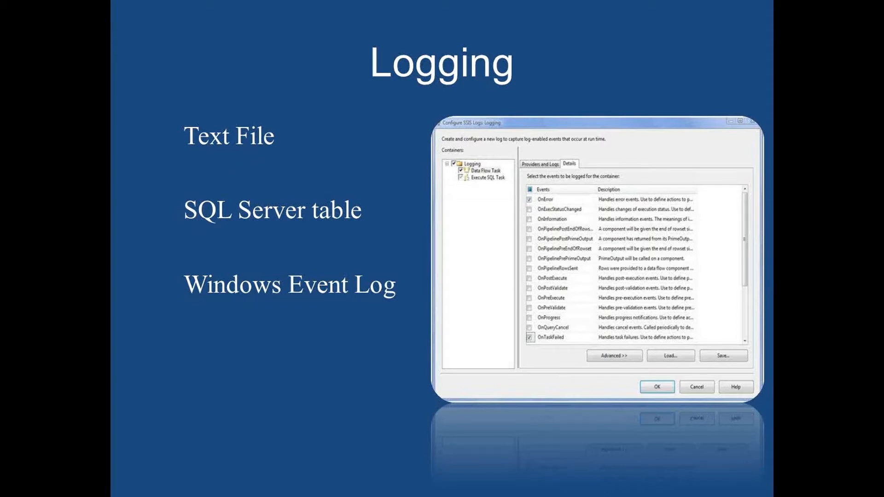
{"action": "key", "text": "Right"}
Step: Return to the 1a - Logging.dtsx control flow in Visual Studio and right-click its empty canvas
{"action": "key", "text": "alt+Tab"}
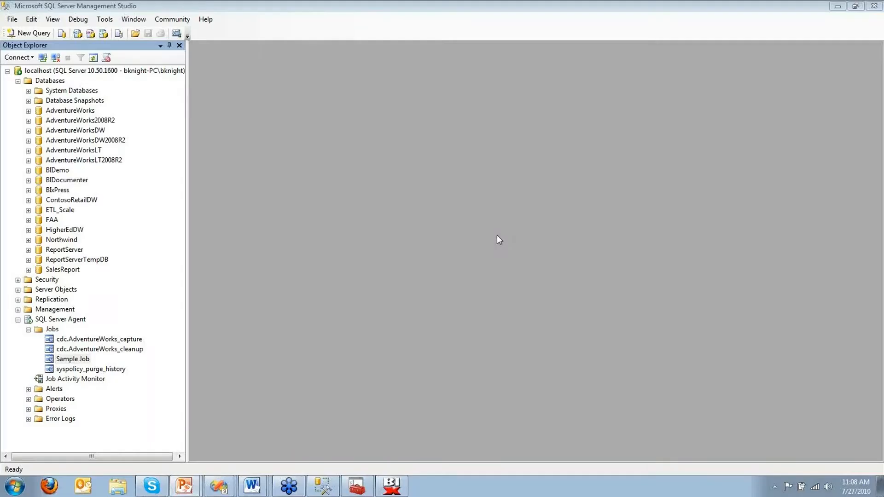
{"action": "key", "text": "alt+Tab"}
{"action": "key", "text": "alt+Tab"}
{"action": "key", "text": "alt+Tab"}
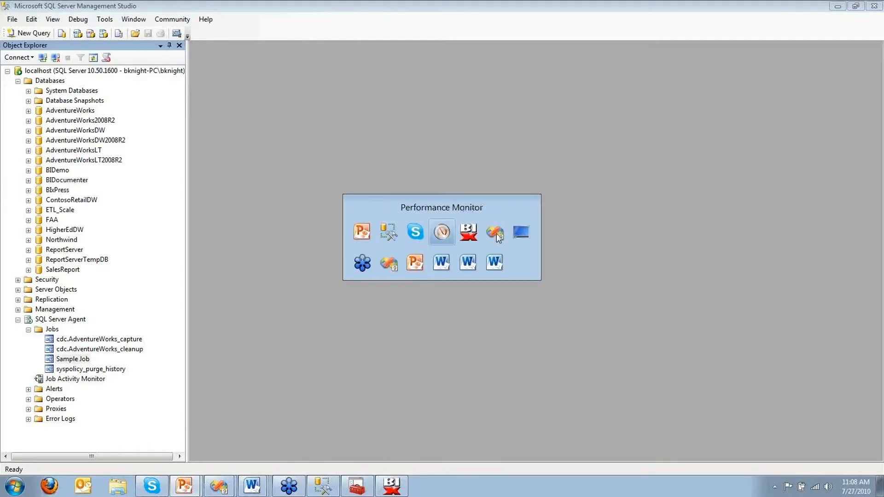
{"action": "left_click", "coordinate": [497, 233]}
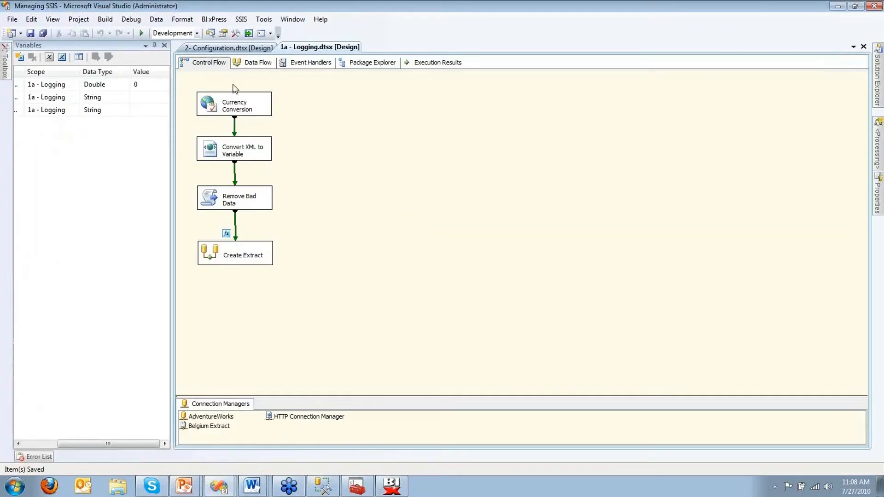
{"action": "right_click", "coordinate": [370, 140]}
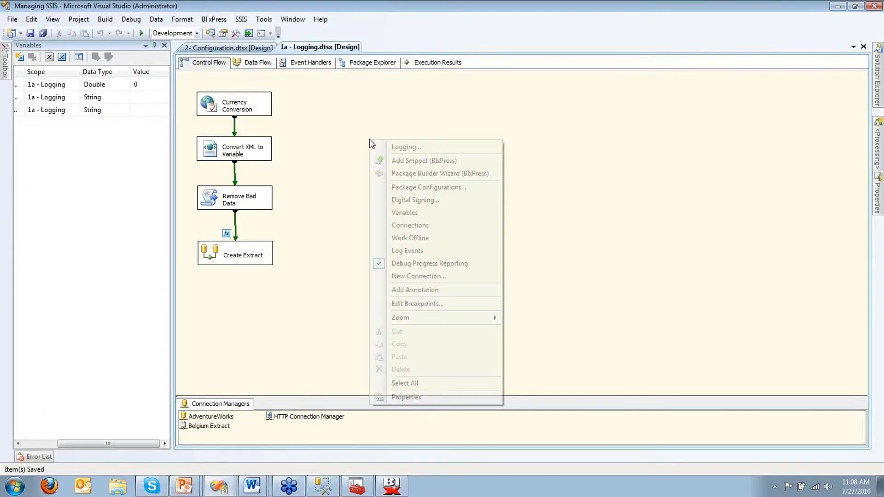
Step: Add an enabled SSIS log provider for SQL Server using the AdventureWorks connection
{"action": "left_click", "coordinate": [388, 148]}
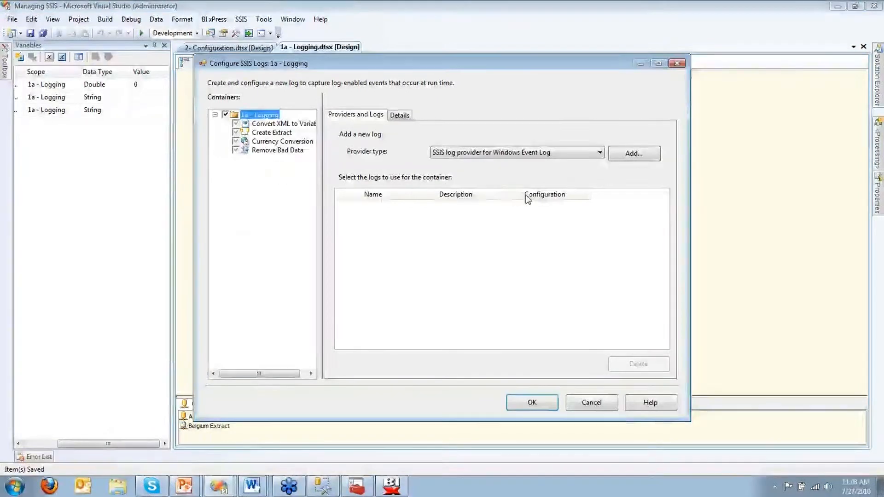
{"action": "left_click", "coordinate": [551, 152]}
{"action": "left_click", "coordinate": [549, 147]}
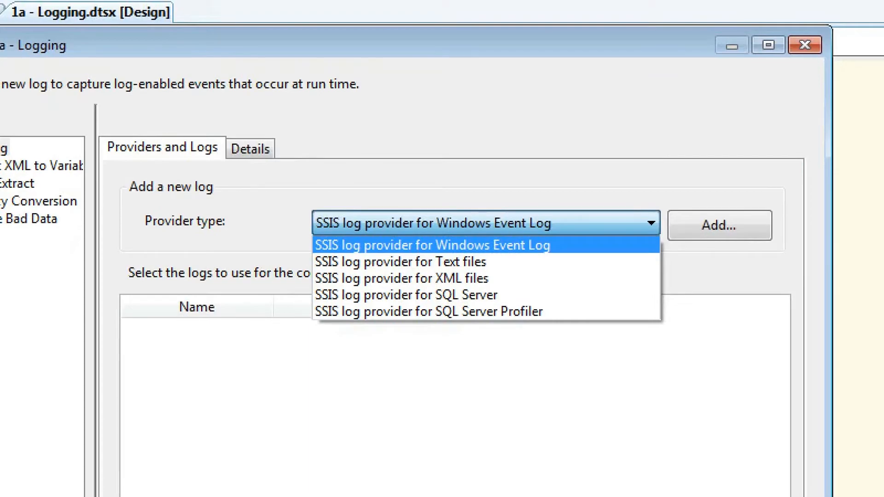
{"action": "left_click", "coordinate": [406, 295]}
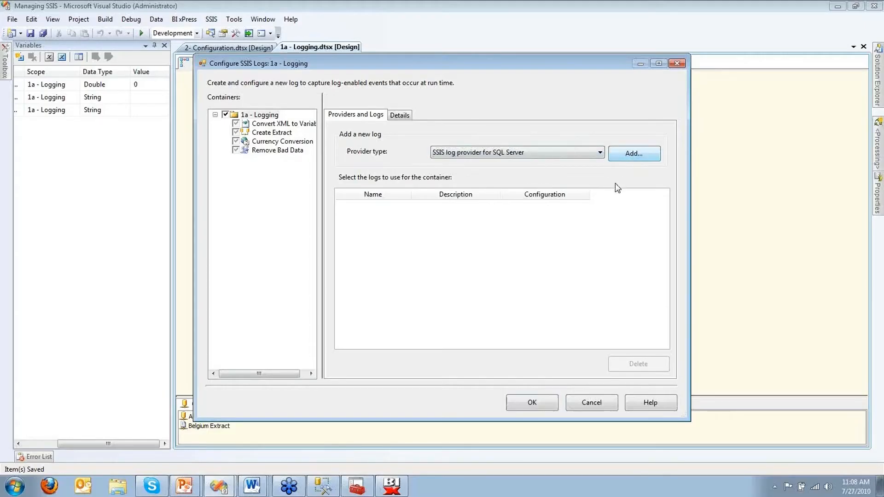
{"action": "left_click", "coordinate": [558, 207]}
{"action": "left_click", "coordinate": [549, 227]}
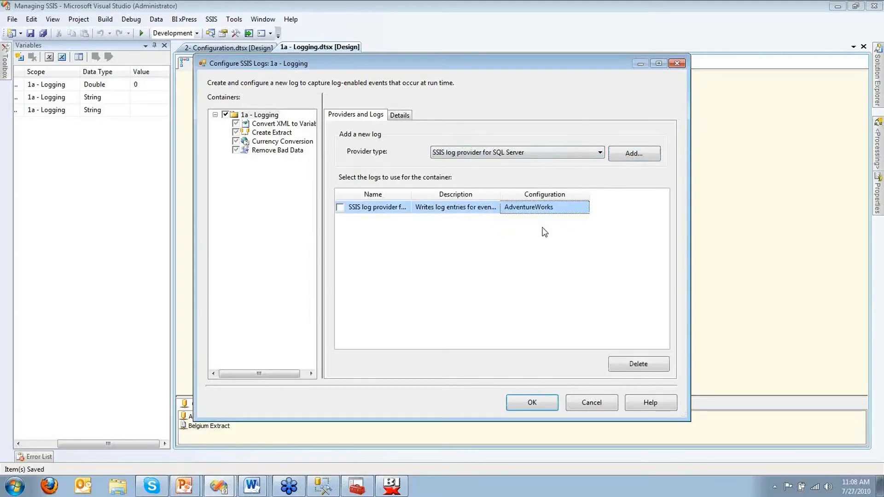
{"action": "left_click", "coordinate": [340, 208]}
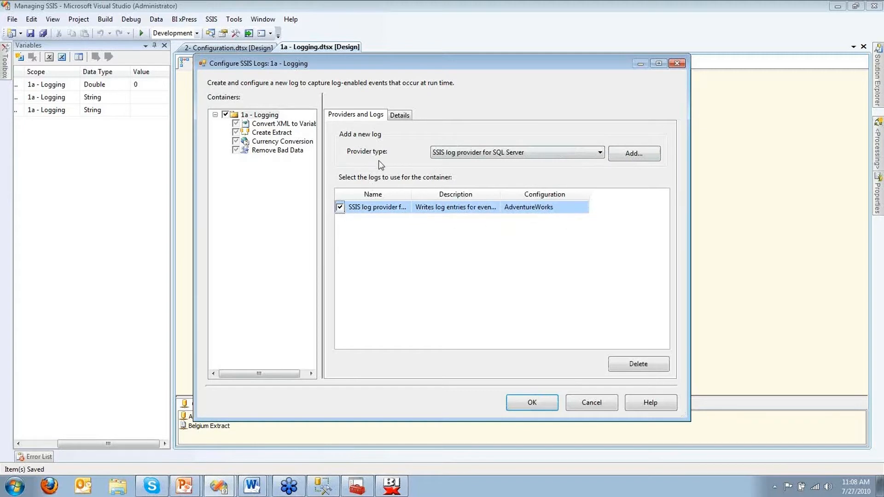
{"action": "left_click", "coordinate": [408, 114]}
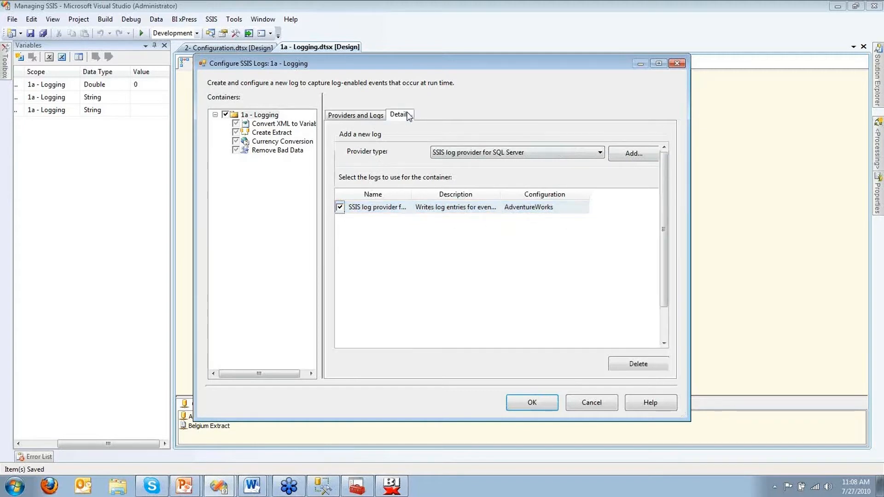
Step: Log the OnError, OnPostExecute and OnPreExecute events
{"action": "left_click_drag", "start_coordinate": [438, 147], "coordinate": [475, 147]}
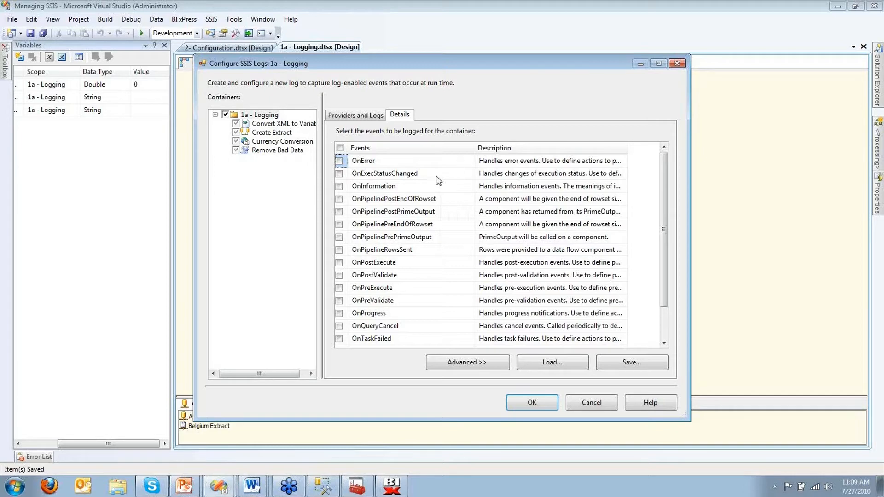
{"action": "left_click", "coordinate": [340, 161]}
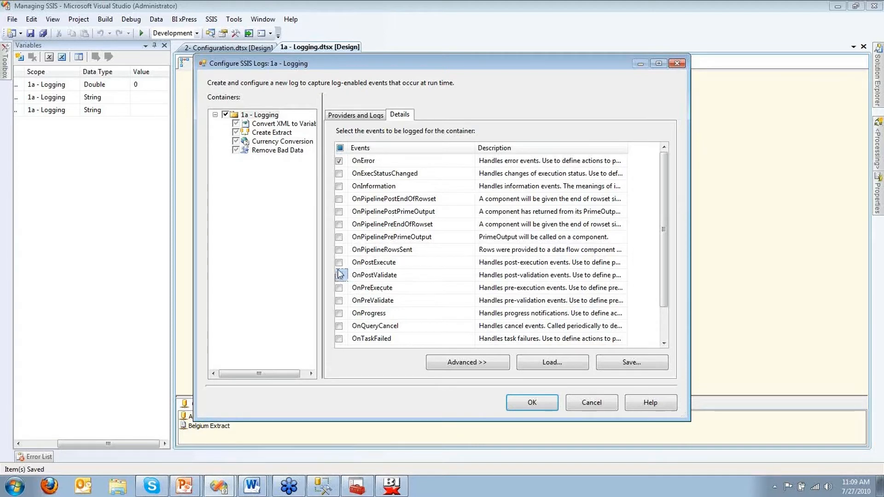
{"action": "left_click", "coordinate": [339, 262]}
{"action": "left_click", "coordinate": [340, 288]}
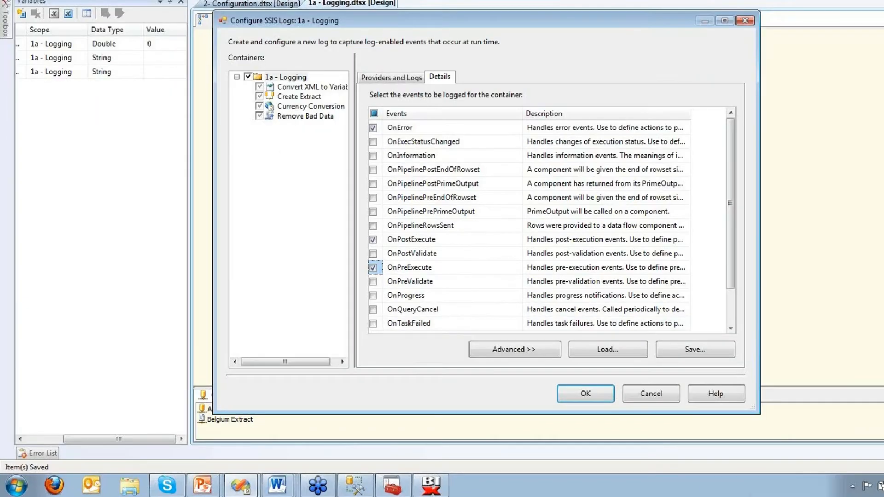
Step: Also log the OnWarning and OnPipelineRowsSent events
{"action": "left_click_drag", "start_coordinate": [437, 264], "coordinate": [479, 263]}
{"action": "left_click_drag", "start_coordinate": [439, 240], "coordinate": [492, 239]}
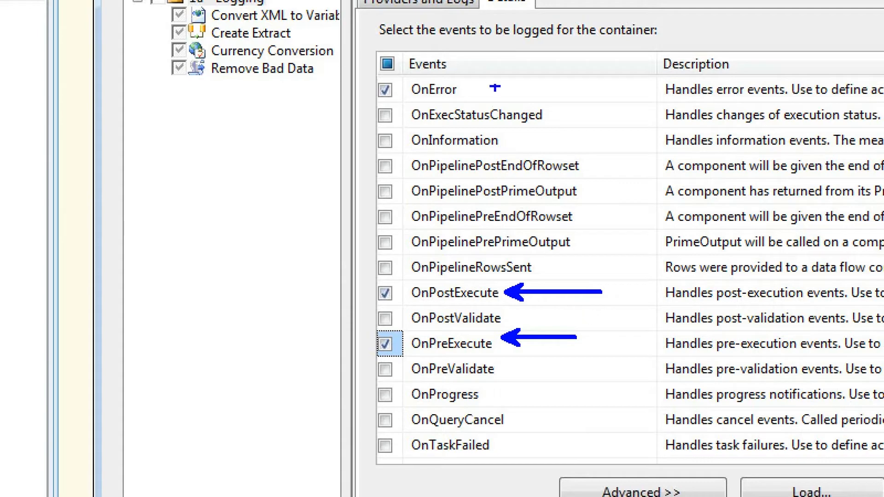
{"action": "left_click_drag", "start_coordinate": [463, 88], "coordinate": [519, 87]}
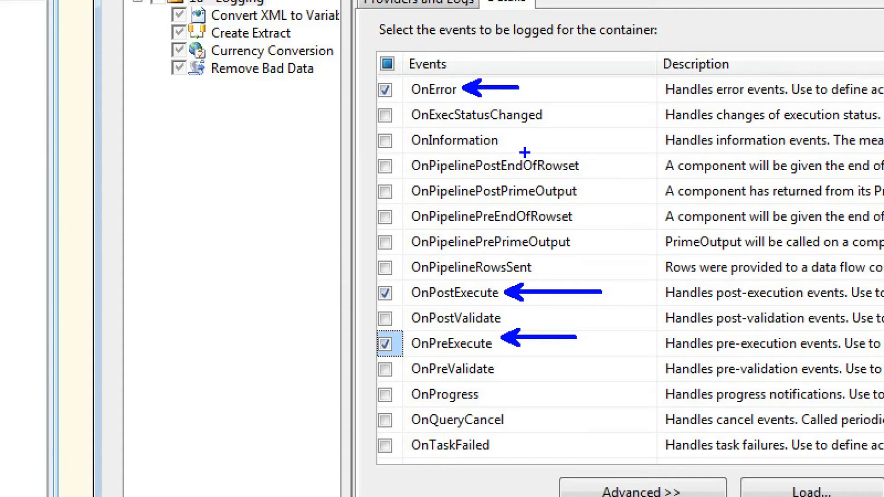
{"action": "key", "text": "Escape"}
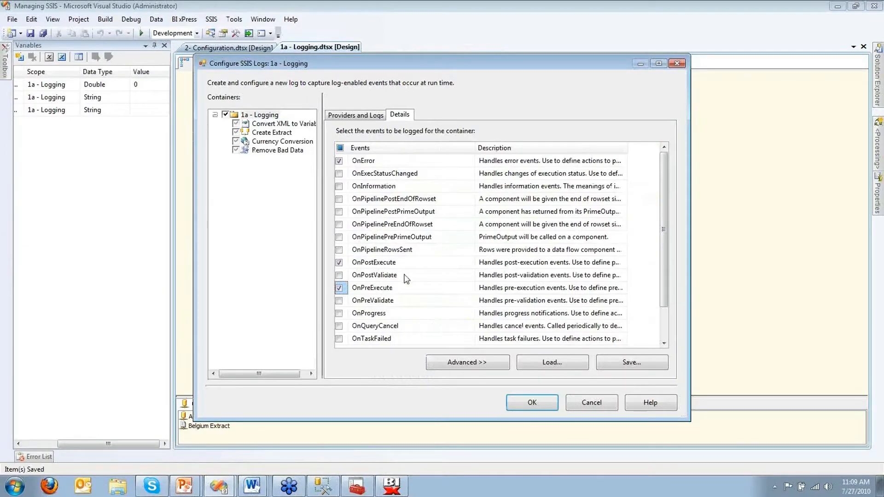
{"action": "scroll", "coordinate": [406, 278], "scroll_direction": "down", "scroll_amount": 1}
{"action": "left_click", "coordinate": [340, 326]}
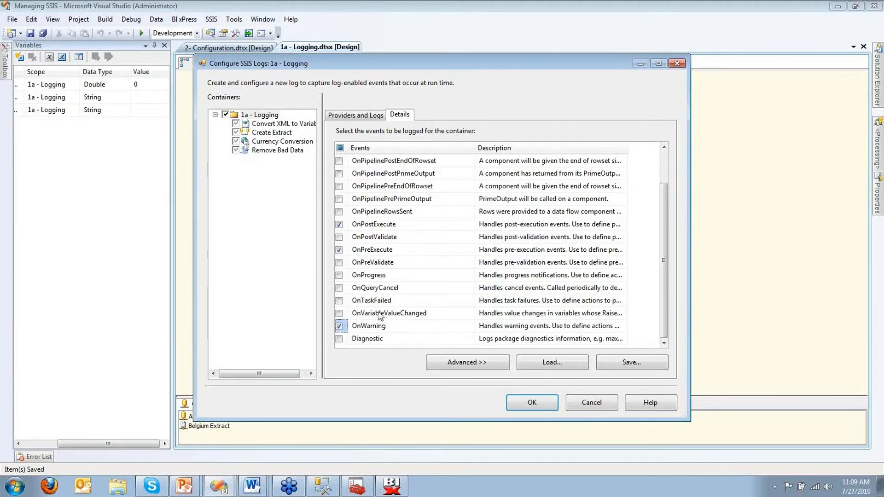
{"action": "scroll", "coordinate": [379, 317], "scroll_direction": "up", "scroll_amount": 1}
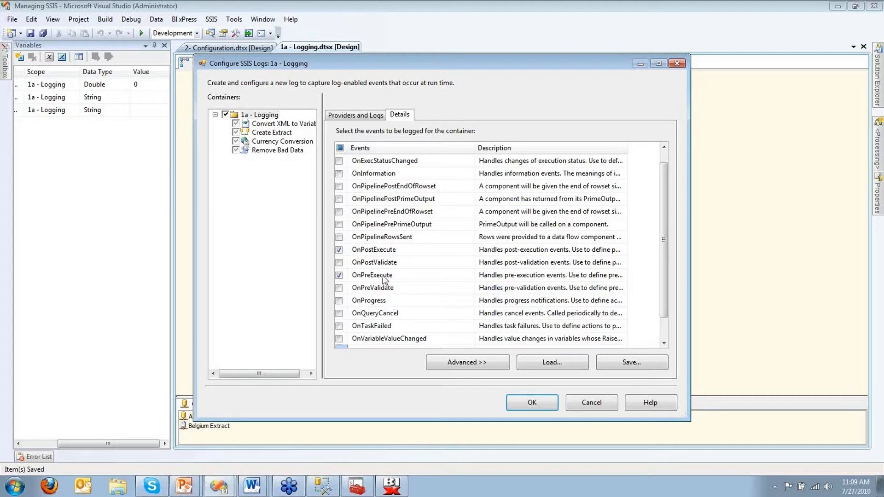
{"action": "left_click", "coordinate": [339, 238]}
Step: Auto-fit the Computer, Operator, SourceName and SourceID detail columns, then apply the logging configuration
{"action": "left_click", "coordinate": [500, 364]}
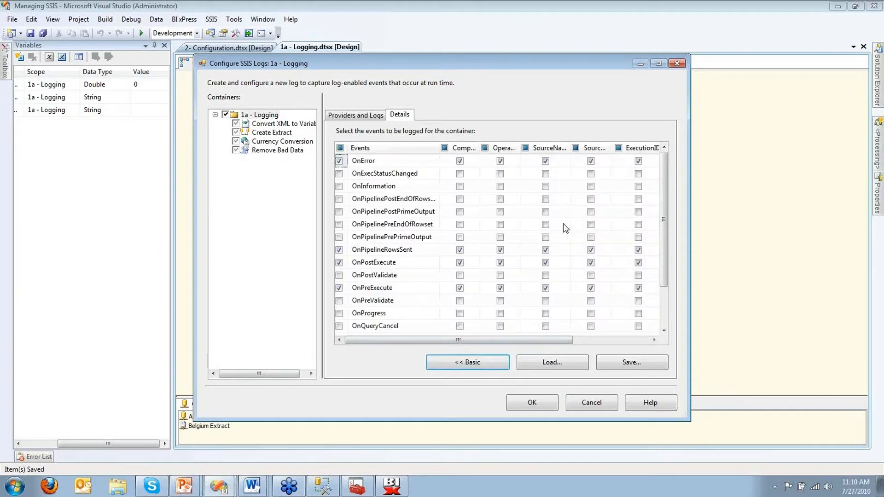
{"action": "left_click", "coordinate": [658, 64]}
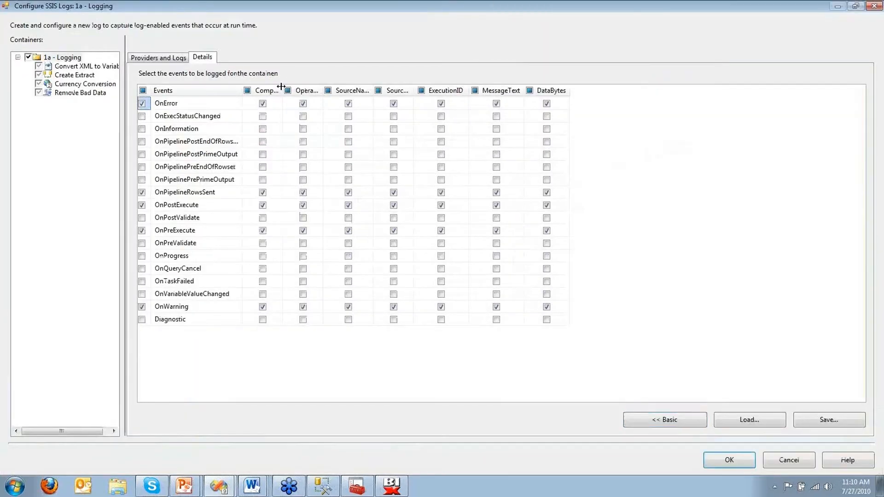
{"action": "double_click", "coordinate": [281, 86]}
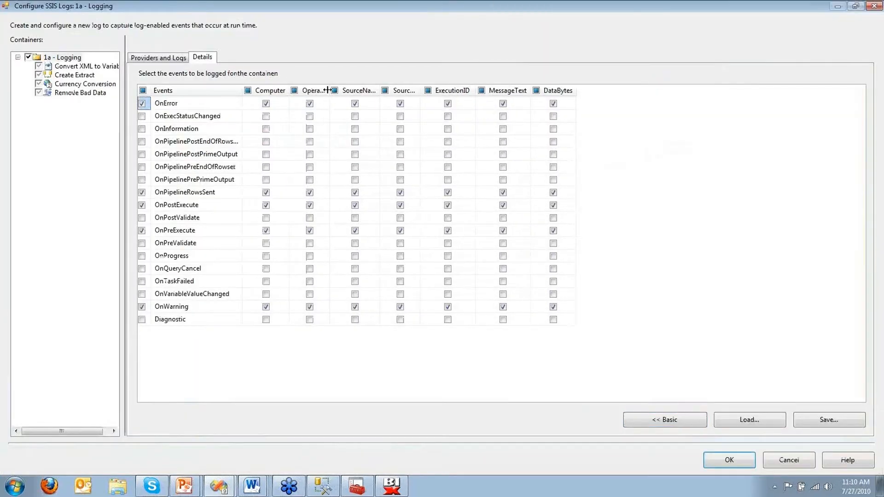
{"action": "double_click", "coordinate": [327, 89]}
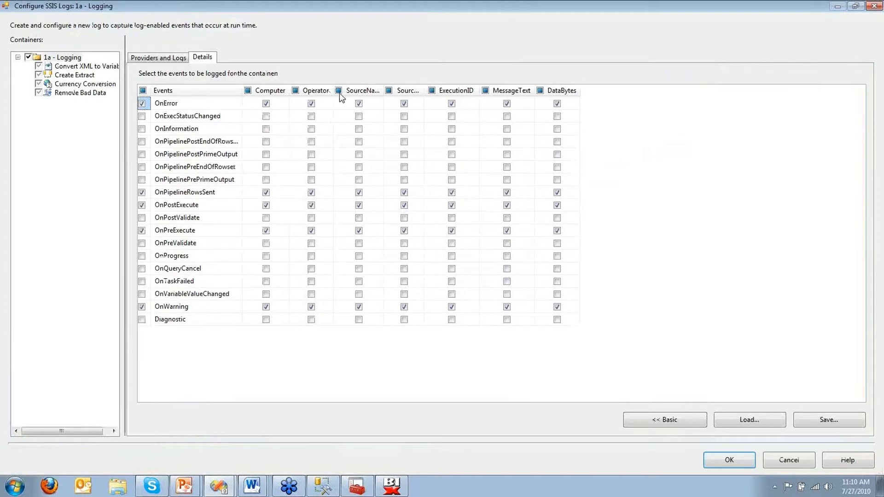
{"action": "double_click", "coordinate": [388, 90]}
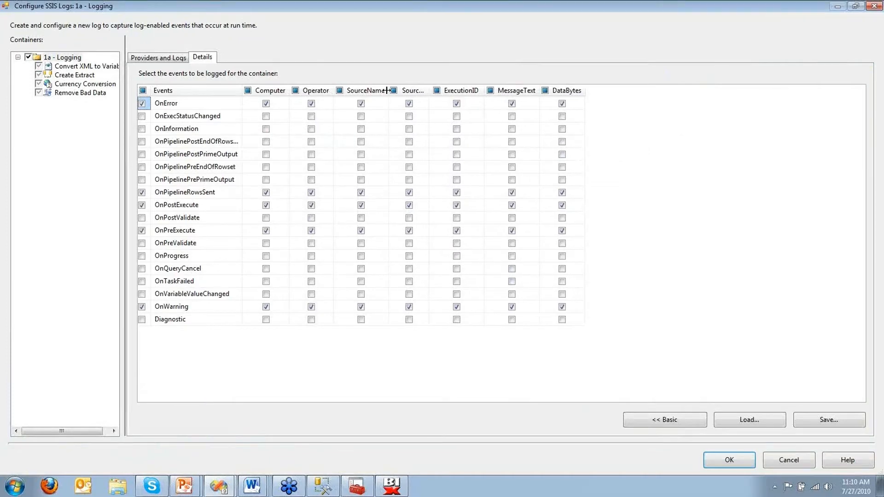
{"action": "double_click", "coordinate": [430, 90]}
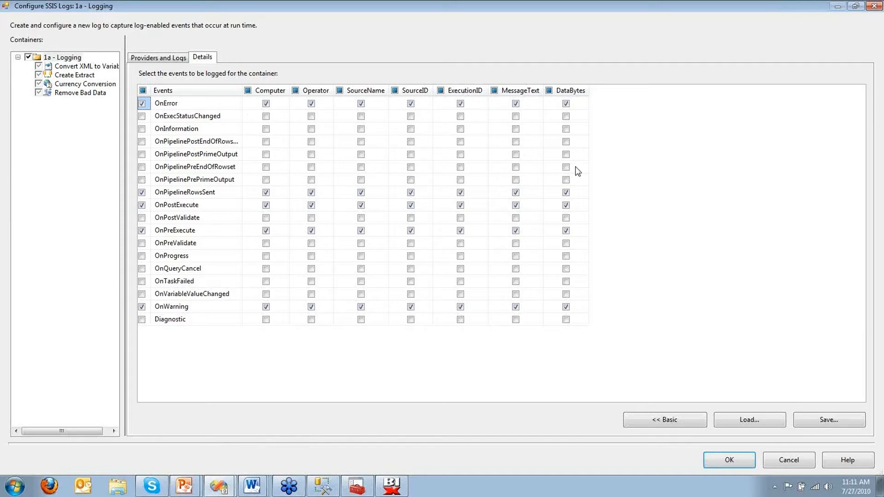
{"action": "left_click", "coordinate": [730, 460]}
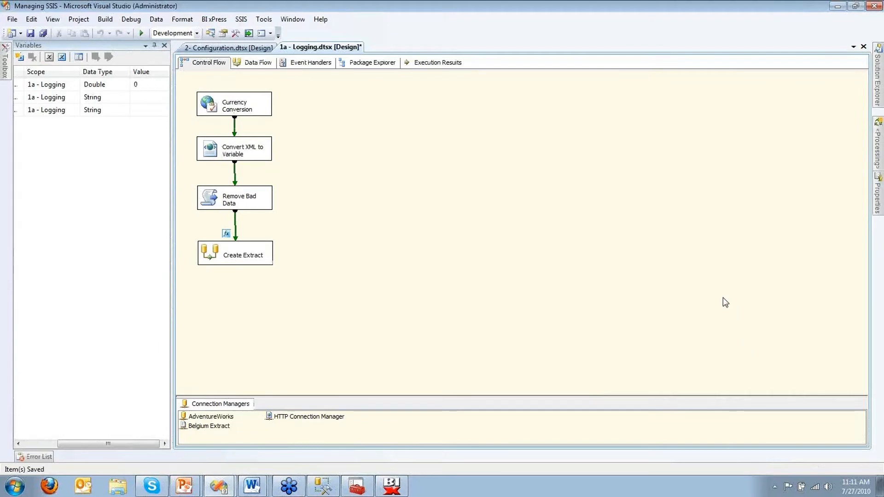
Step: Execute the 1a - Logging.dtsx package from Solution Explorer
{"action": "mouse_move", "coordinate": [877, 99]}
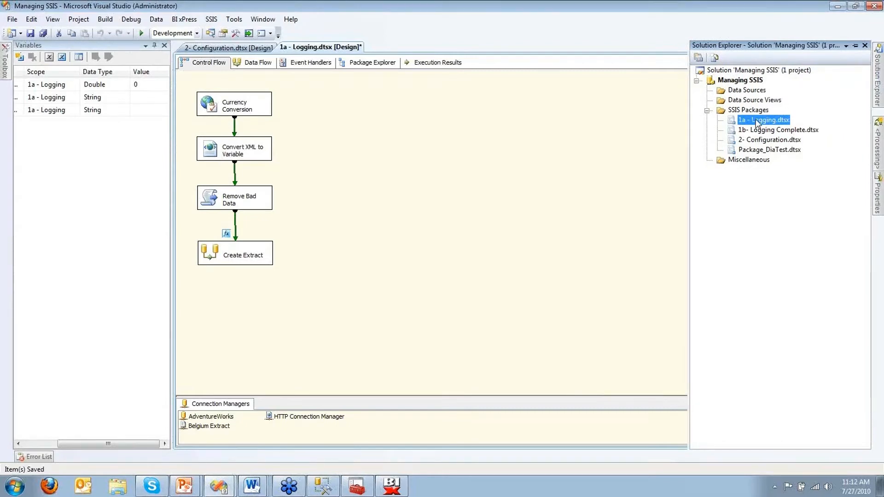
{"action": "right_click", "coordinate": [760, 126]}
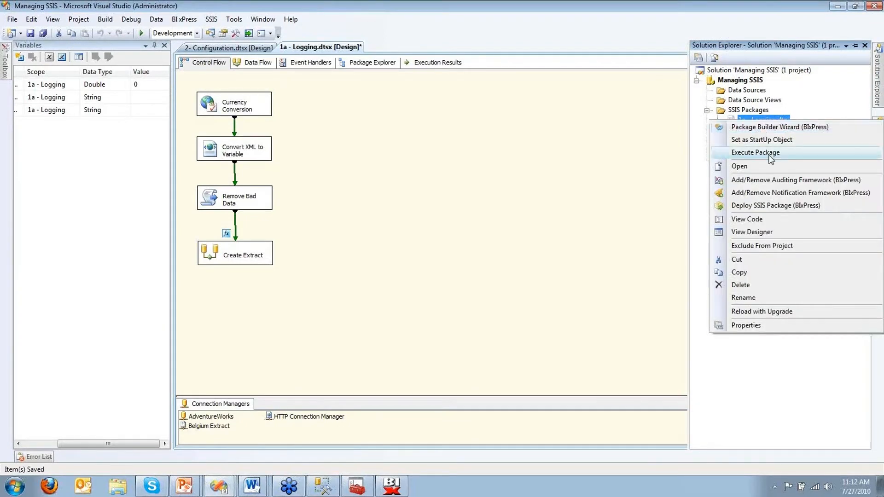
{"action": "left_click", "coordinate": [771, 156]}
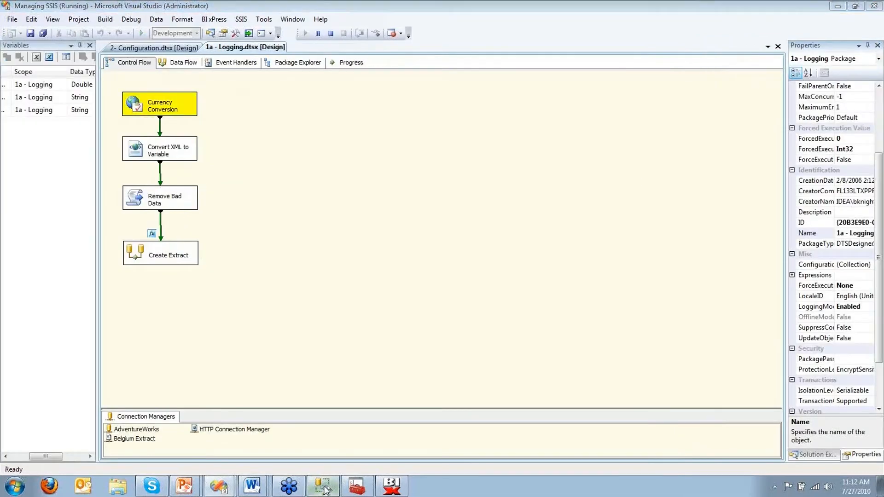
Step: In SSMS, select the top 1000 rows of AdventureWorks system table dbo.sysssislog
{"action": "left_click", "coordinate": [325, 490]}
{"action": "left_click", "coordinate": [28, 110]}
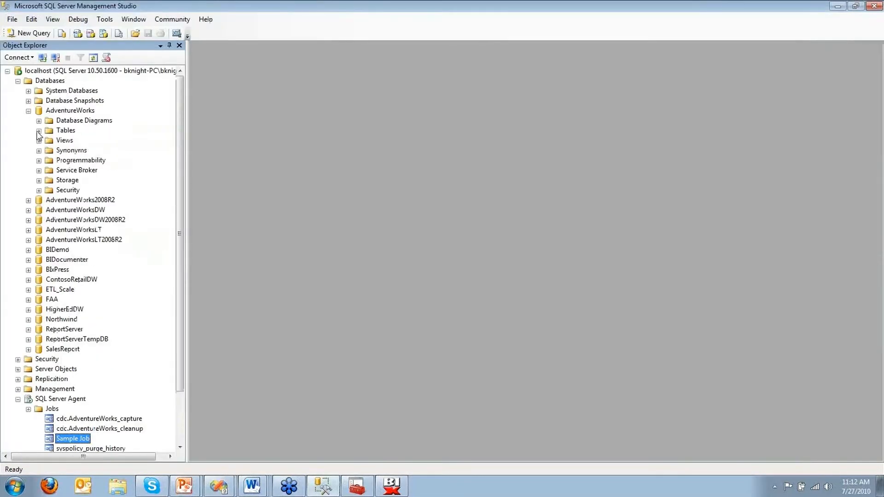
{"action": "left_click", "coordinate": [39, 131]}
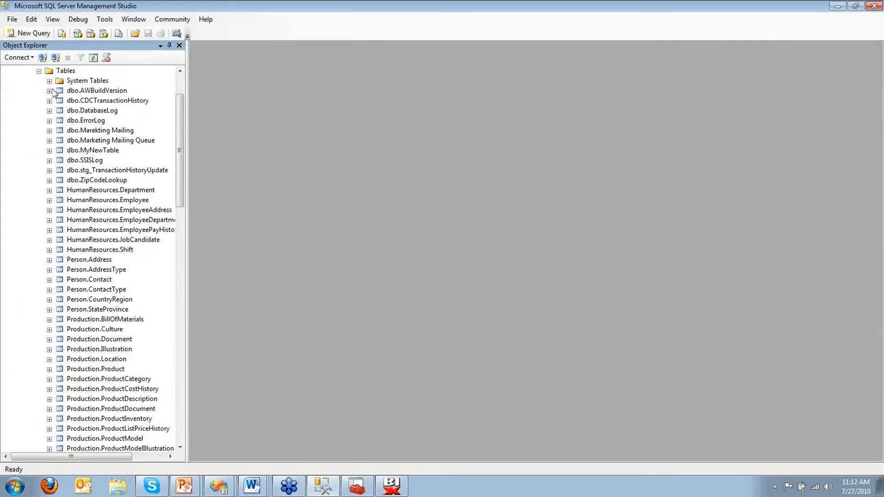
{"action": "left_click", "coordinate": [50, 81]}
{"action": "left_click", "coordinate": [97, 150]}
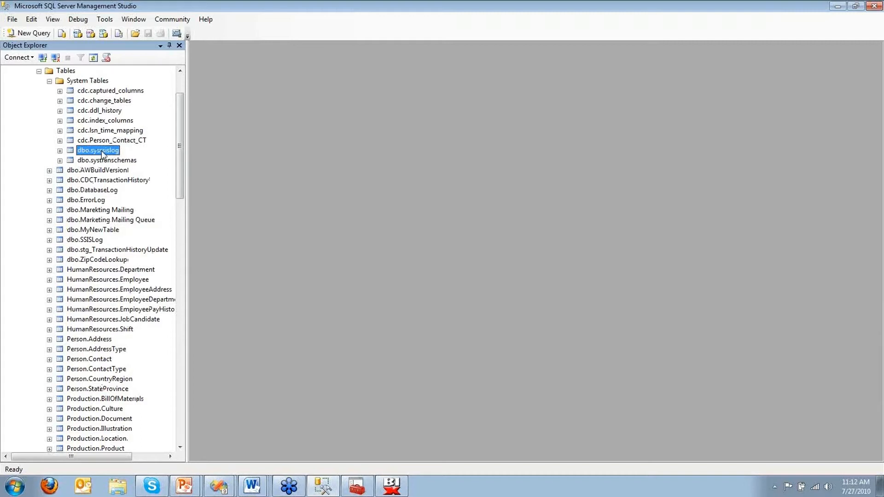
{"action": "right_click", "coordinate": [101, 151]}
{"action": "left_click", "coordinate": [129, 182]}
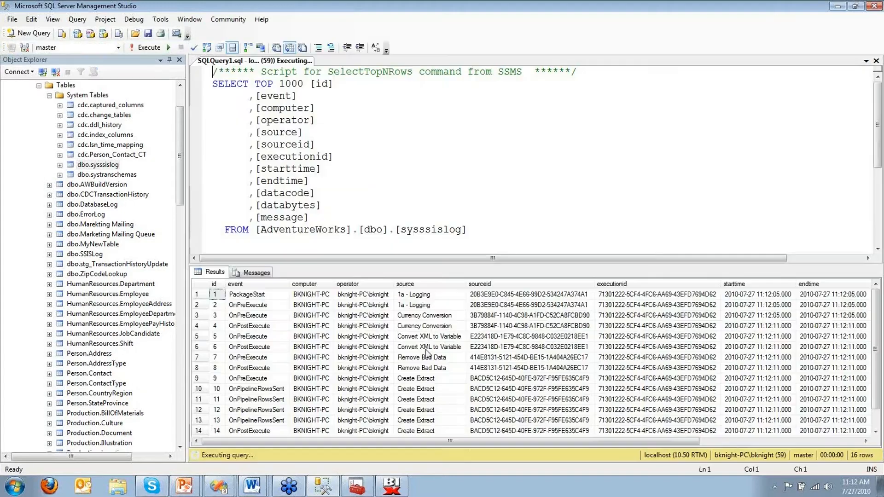
Step: Compare the sourceid and executionid values across the logged rows
{"action": "left_click", "coordinate": [529, 295]}
{"action": "left_click", "coordinate": [639, 295]}
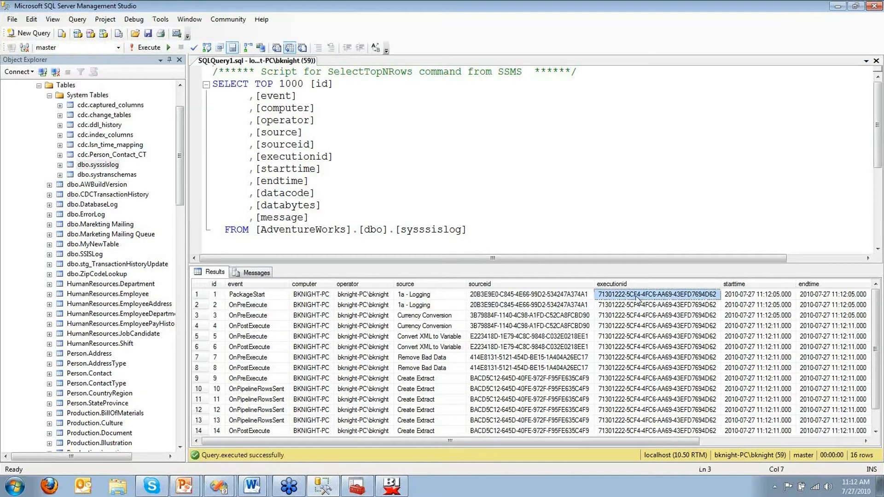
{"action": "left_click", "coordinate": [637, 432], "text": "shift"}
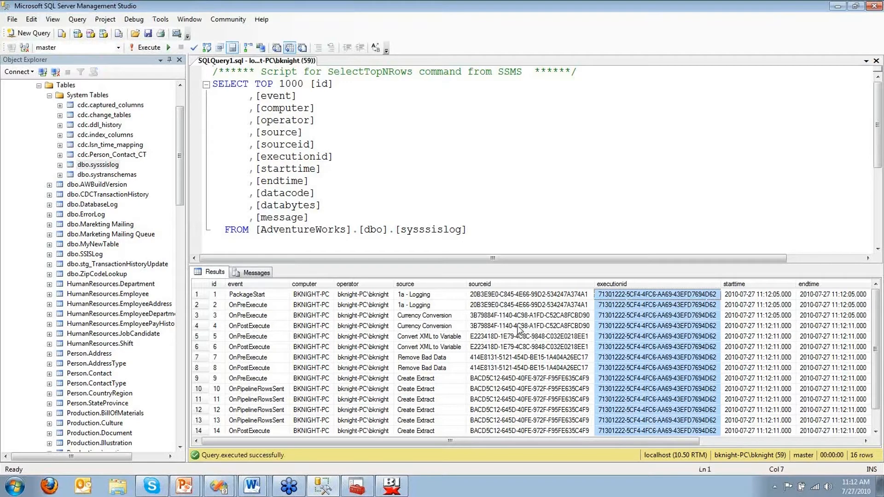
{"action": "left_click", "coordinate": [520, 326]}
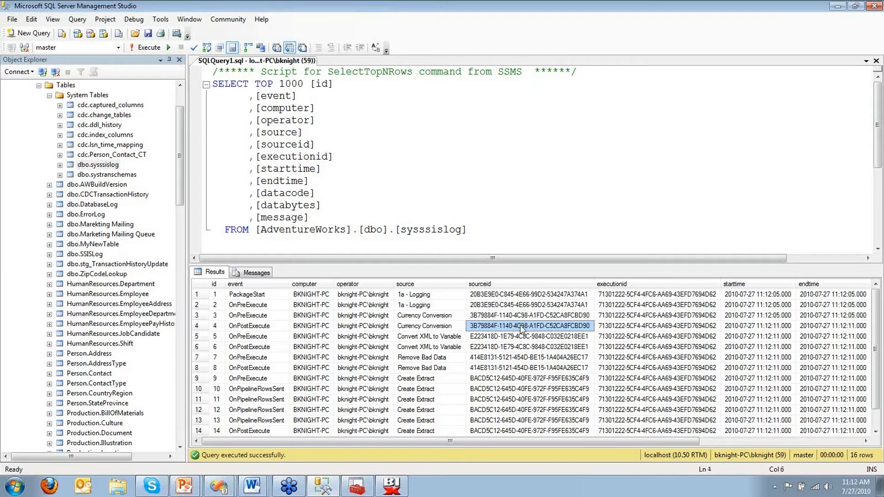
Step: Select rows 10–13 from the event column through the message column
{"action": "key", "text": "Left"}
{"action": "key", "text": "Left"}
{"action": "key", "text": "Left"}
{"action": "key", "text": "Left"}
{"action": "key", "text": "Down"}
{"action": "key", "text": "Down"}
{"action": "key", "text": "Down"}
{"action": "key", "text": "Down"}
{"action": "key", "text": "Down"}
{"action": "key", "text": "Down"}
{"action": "key", "text": "shift+Down"}
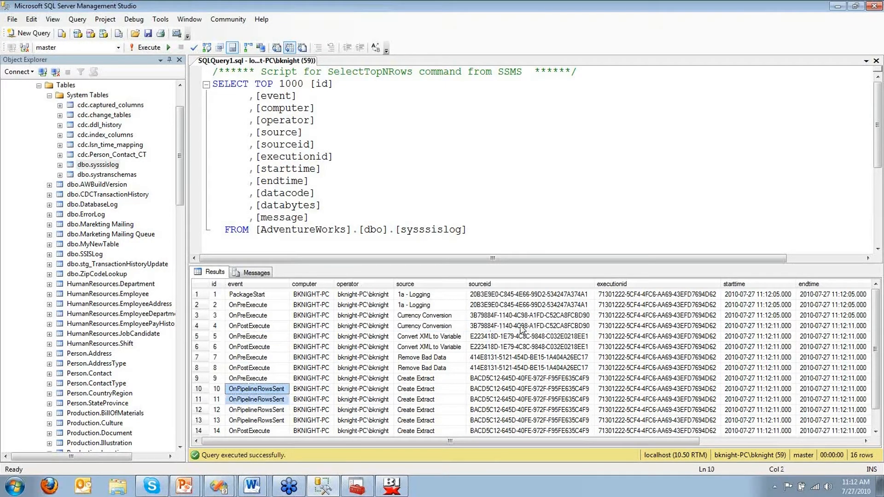
{"action": "key", "text": "shift+Down"}
{"action": "key", "text": "shift+Down"}
{"action": "key", "text": "shift+Right"}
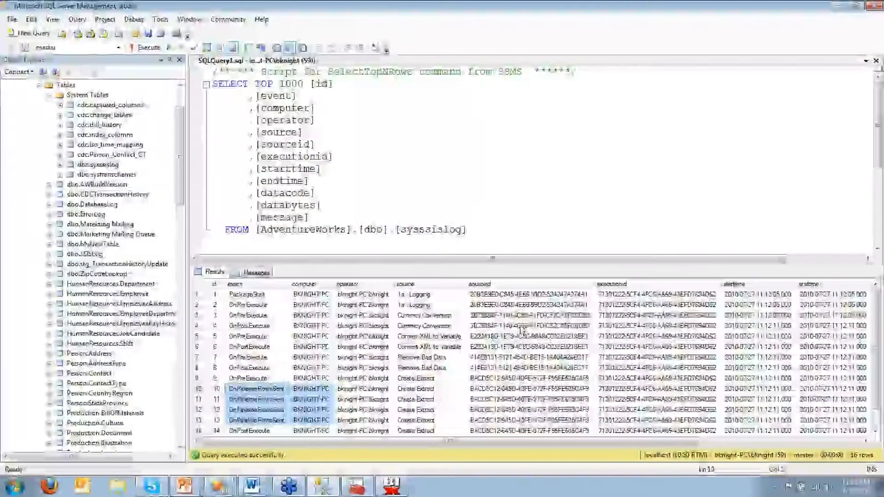
{"action": "key", "text": "shift+Right"}
{"action": "key", "text": "shift+Right"}
{"action": "key", "text": "shift+Right"}
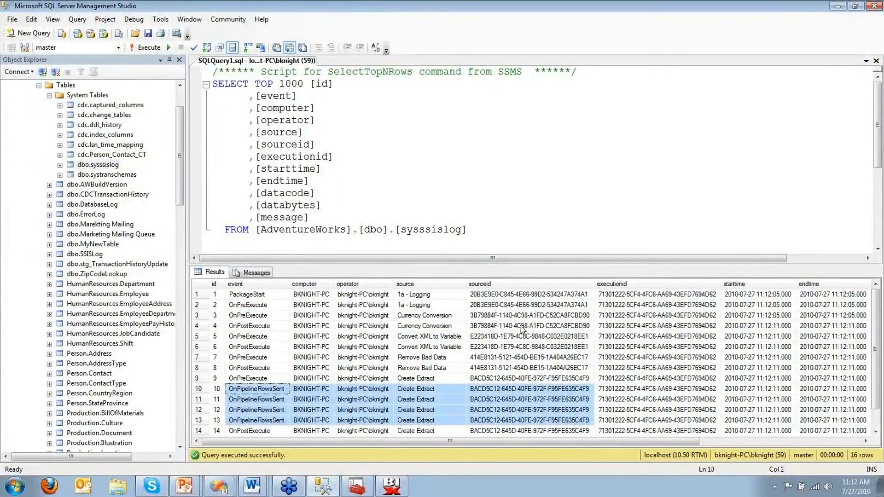
{"action": "key", "text": "shift+End"}
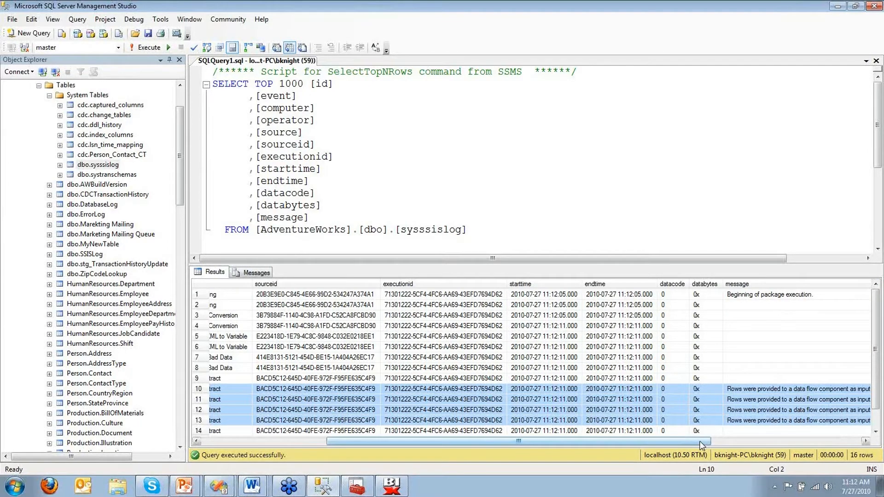
Step: Draw on-screen markings over the sysssislog results grid
{"action": "left_click_drag", "start_coordinate": [702, 445], "coordinate": [790, 444]}
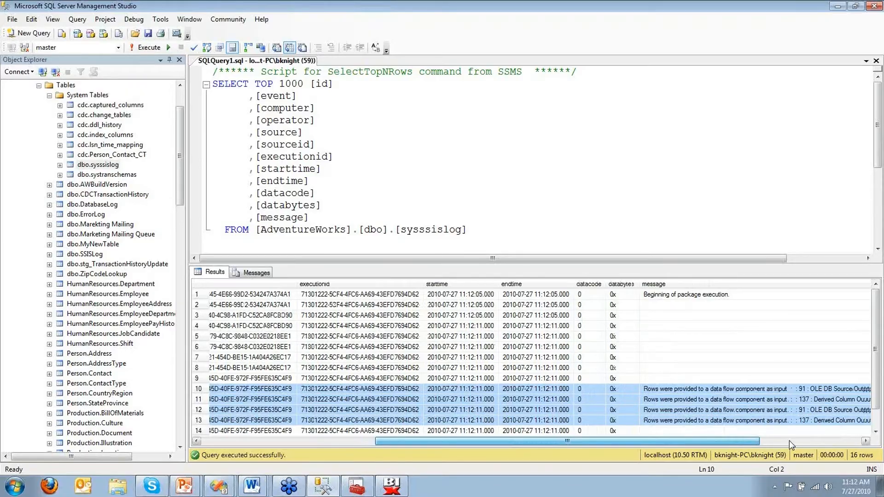
{"action": "key", "text": "ctrl+1"}
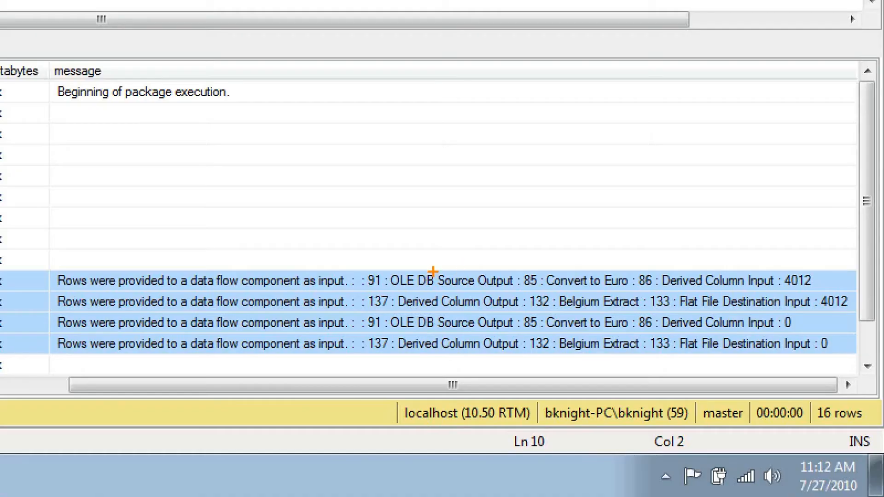
{"action": "left_click_drag", "start_coordinate": [431, 271], "coordinate": [451, 225]}
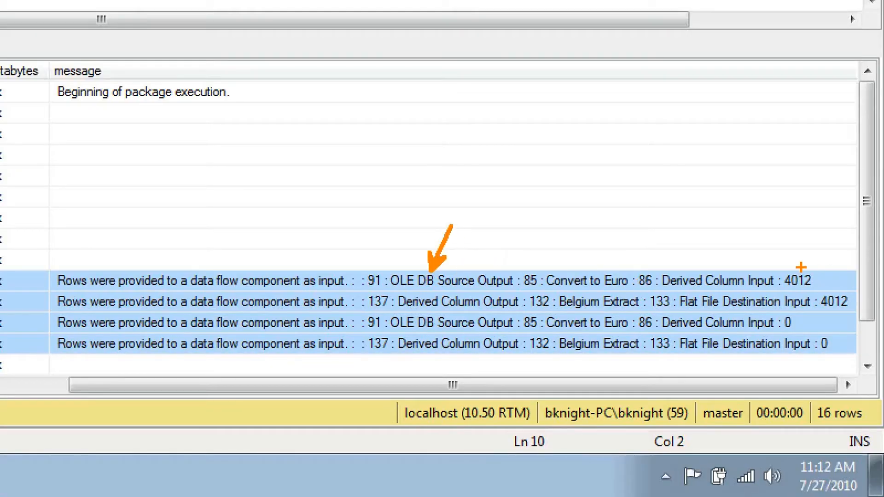
{"action": "left_click_drag", "start_coordinate": [799, 270], "coordinate": [820, 226]}
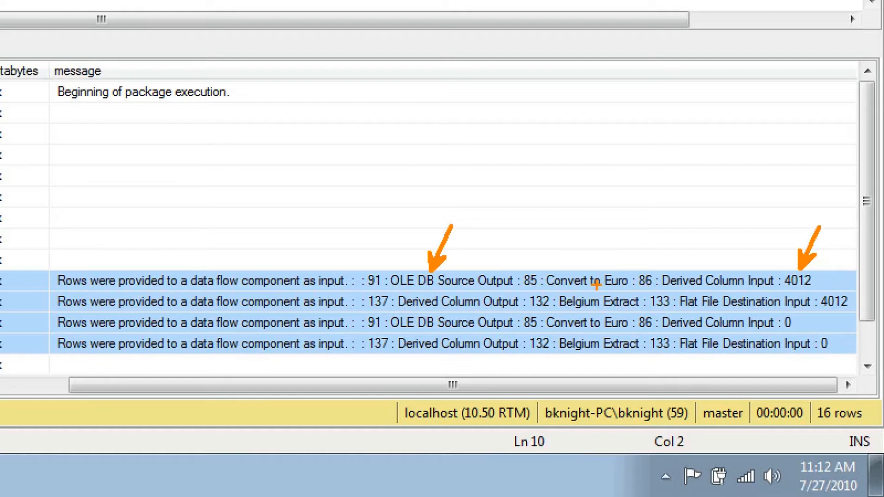
{"action": "left_click_drag", "start_coordinate": [596, 276], "coordinate": [542, 213]}
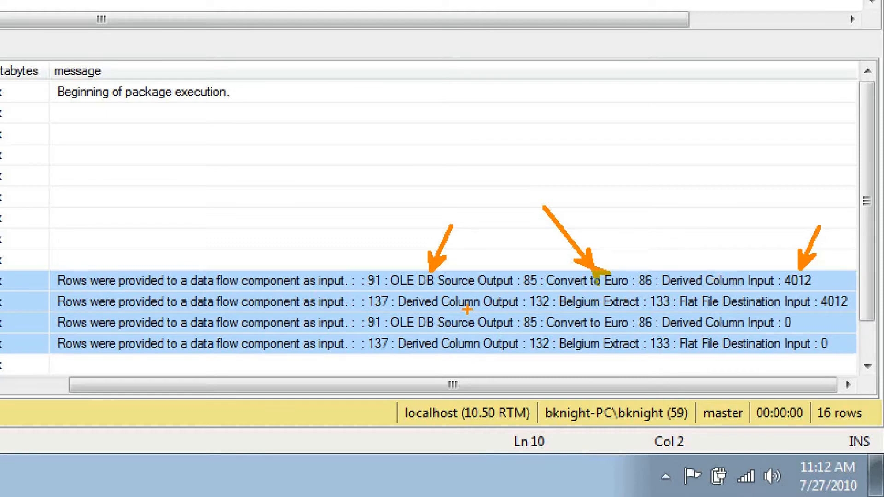
{"action": "left_click_drag", "start_coordinate": [475, 312], "coordinate": [428, 364]}
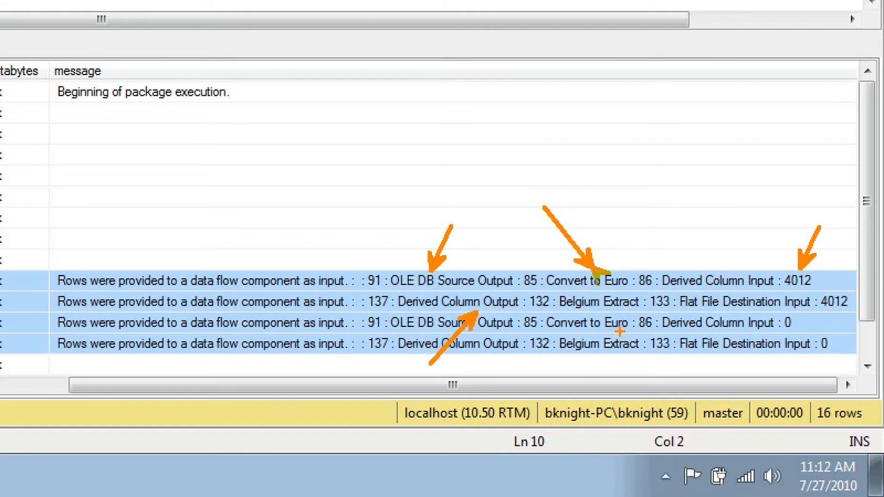
{"action": "left_click_drag", "start_coordinate": [731, 315], "coordinate": [769, 363]}
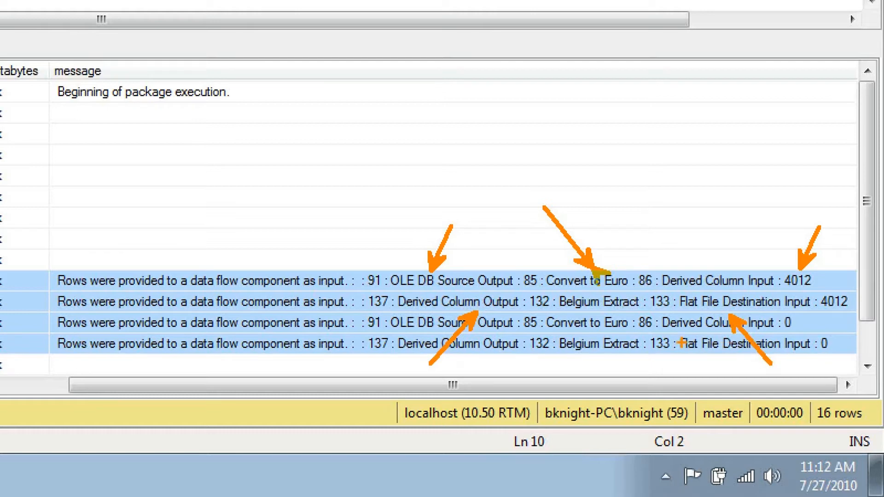
{"action": "key", "text": "e"}
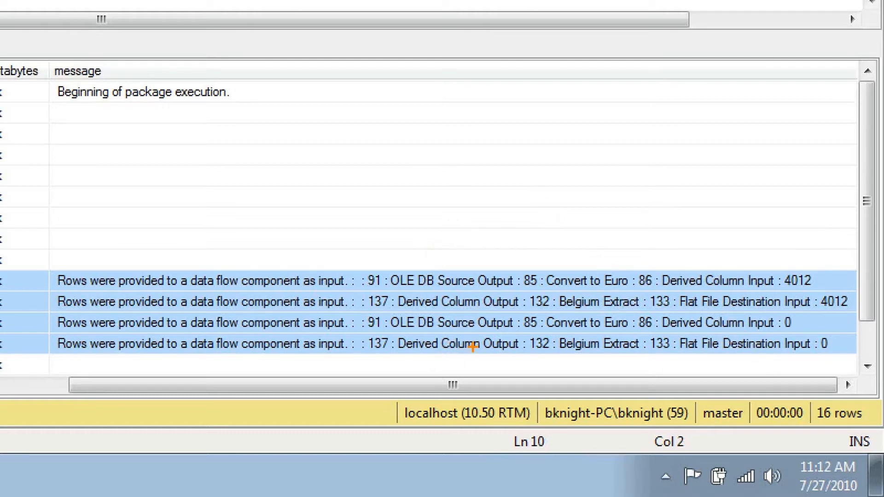
{"action": "key", "text": "Escape"}
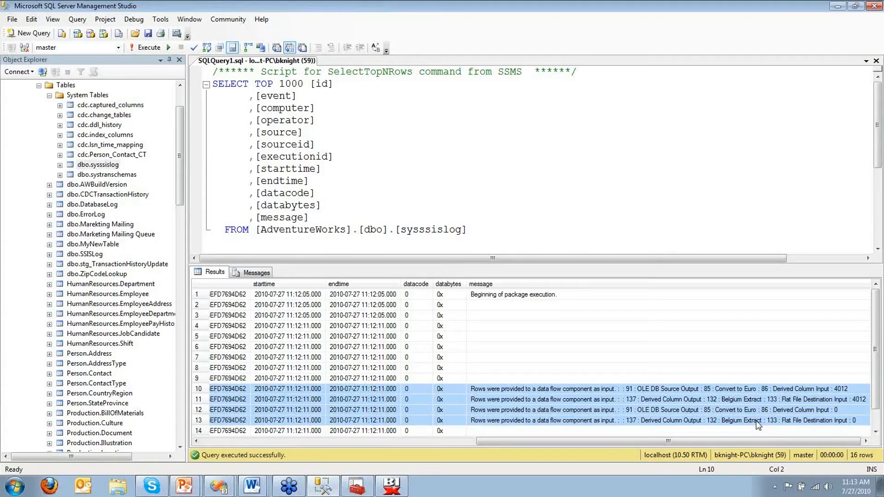
Step: Review the row 10, 12 and 13 messages showing 4012 and 0 rows provided, then return to Visual Studio
{"action": "left_click", "coordinate": [836, 390]}
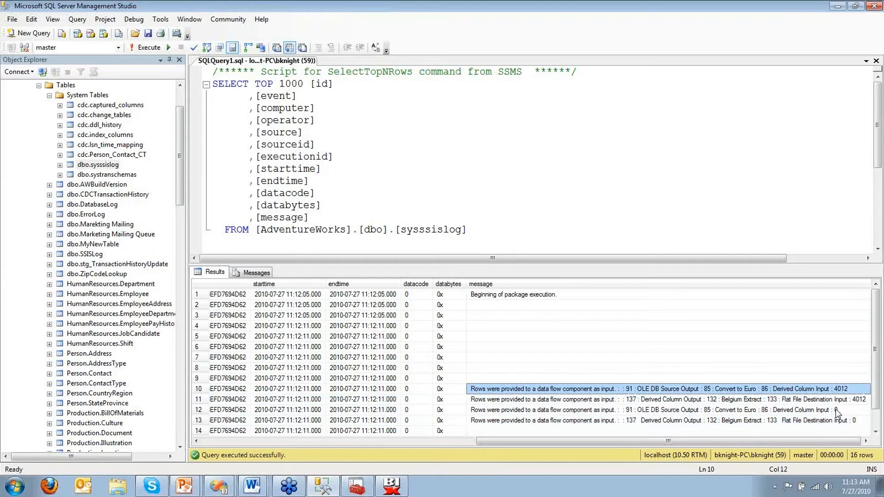
{"action": "left_click", "coordinate": [836, 410]}
{"action": "left_click", "coordinate": [836, 422]}
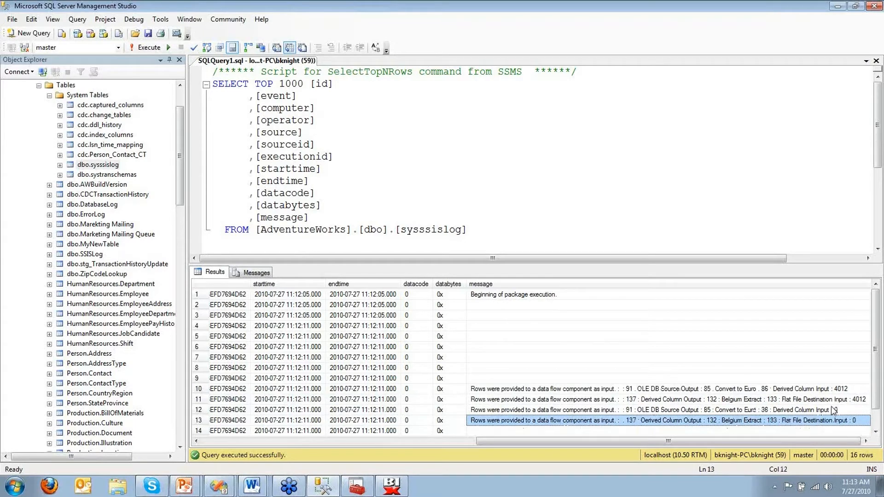
{"action": "key", "text": "alt+Tab"}
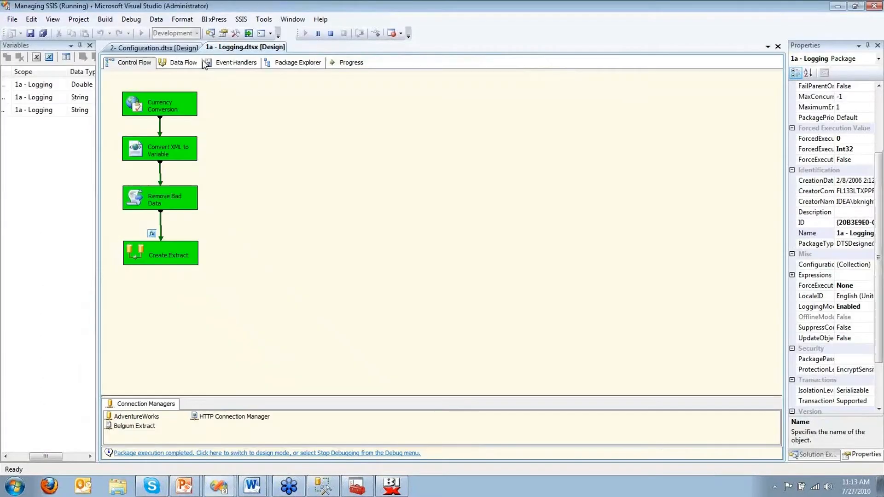
Step: Inspect the Create Extract data flow's SalesOrderHeader, Convert to Euro and Belgium Extract components, stop debugging, and return to SSMS
{"action": "left_click", "coordinate": [186, 246]}
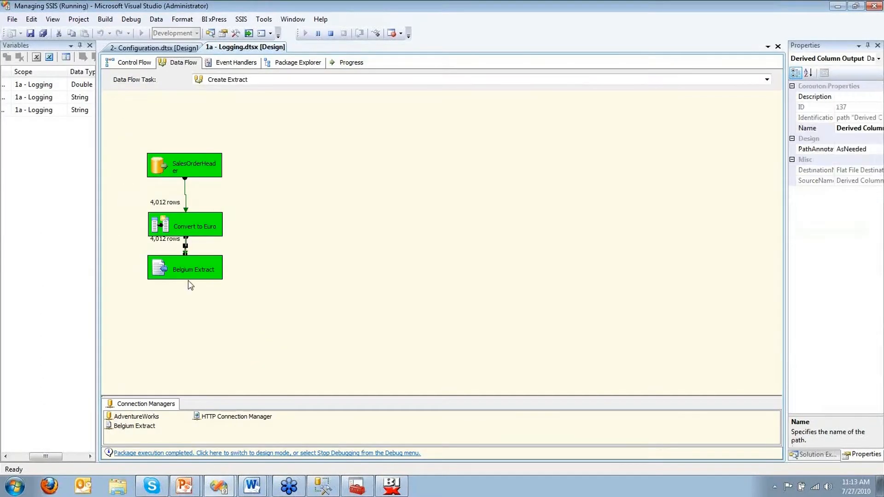
{"action": "left_click", "coordinate": [196, 294]}
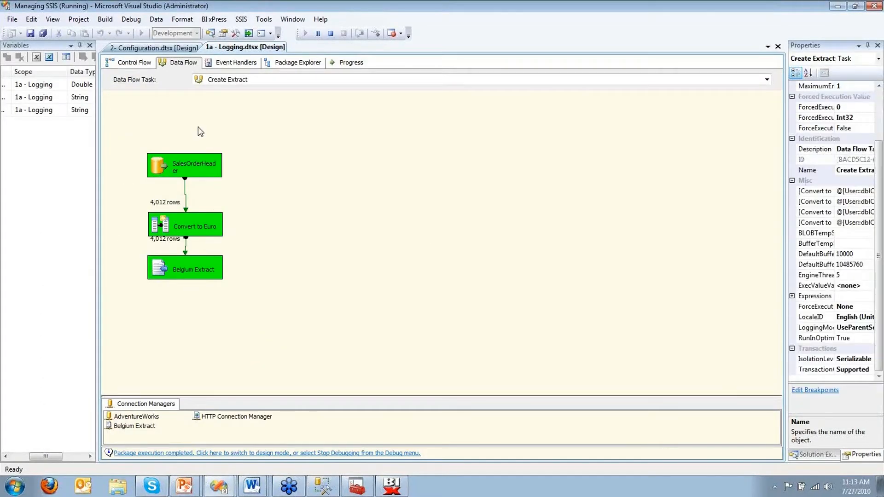
{"action": "left_click", "coordinate": [190, 159]}
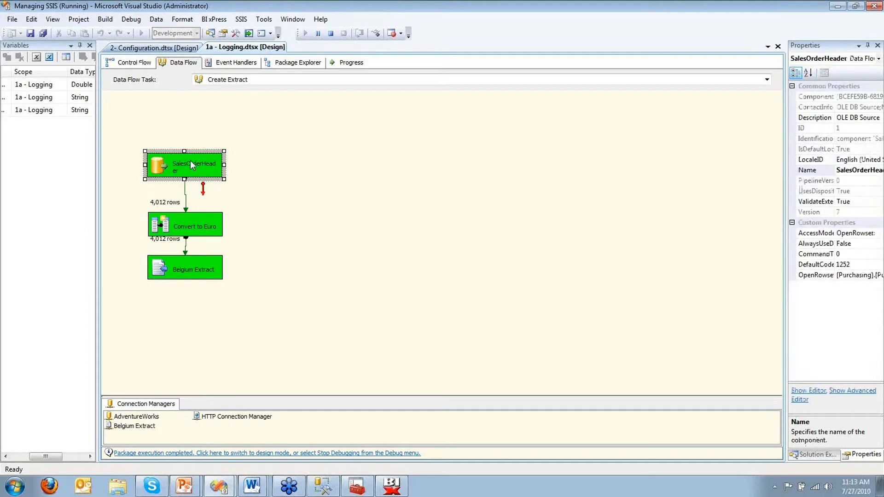
{"action": "left_click", "coordinate": [178, 223]}
{"action": "left_click", "coordinate": [189, 269]}
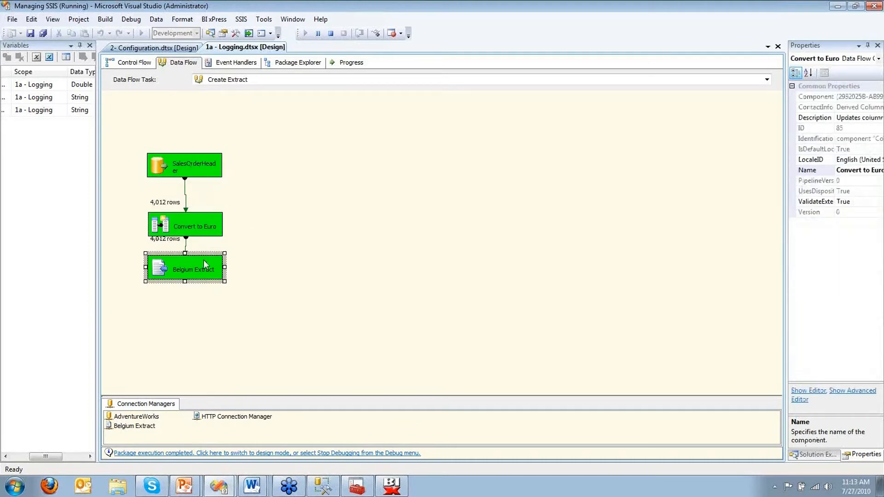
{"action": "left_click", "coordinate": [296, 243]}
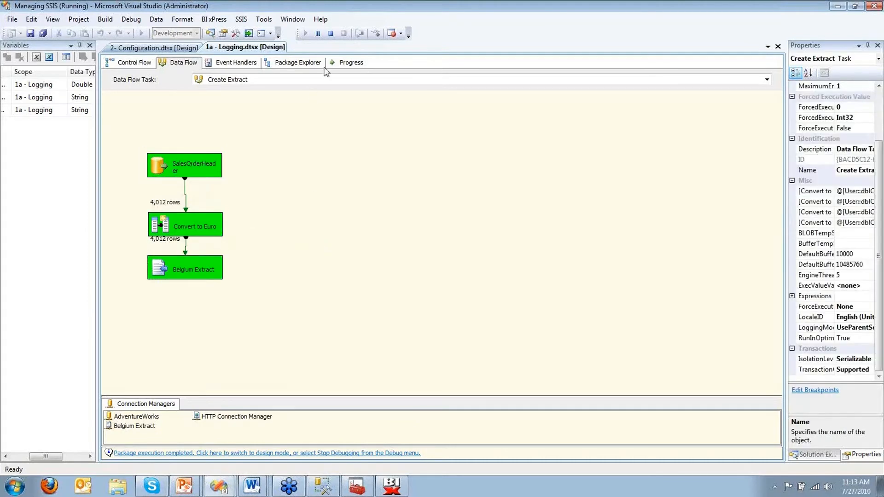
{"action": "left_click", "coordinate": [331, 35]}
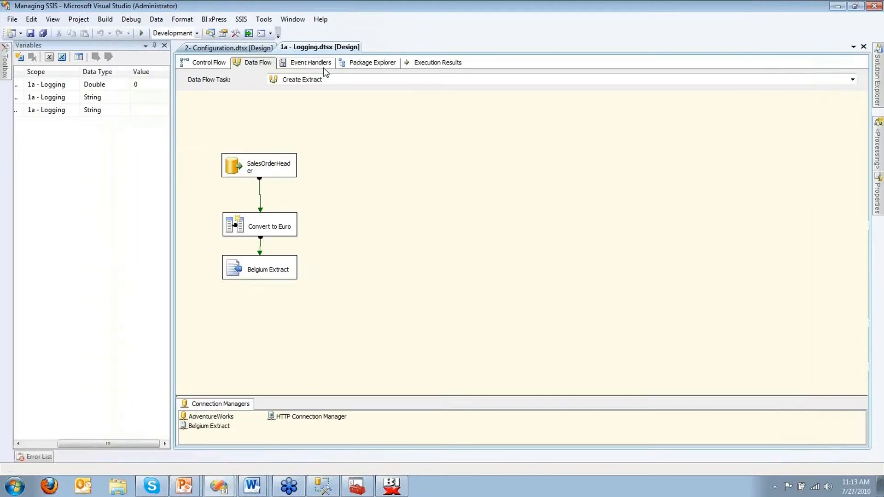
{"action": "key", "text": "alt+Tab"}
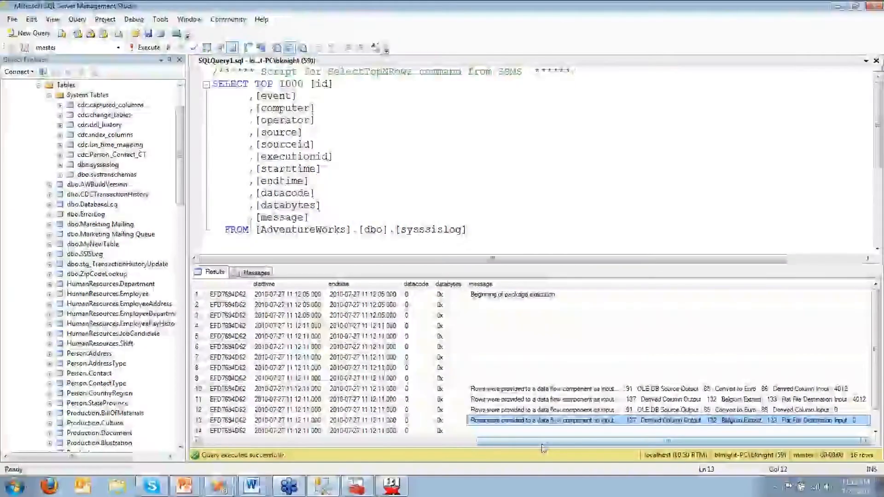
Step: Inspect the sysssislog PackageStart event and '1a - Logging' source, then select the source names of rows 6–12
{"action": "left_click_drag", "start_coordinate": [542, 444], "coordinate": [367, 445]}
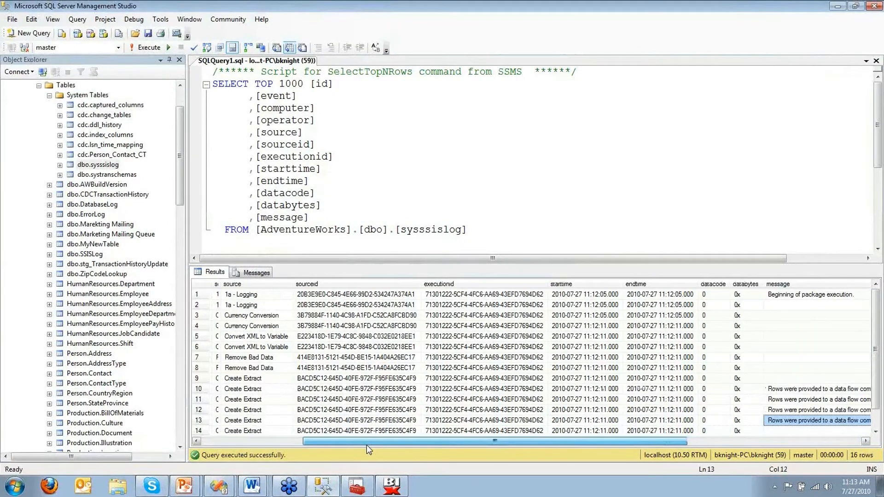
{"action": "left_click_drag", "start_coordinate": [366, 444], "coordinate": [265, 444]}
{"action": "left_click", "coordinate": [251, 295]}
{"action": "left_click", "coordinate": [431, 295]}
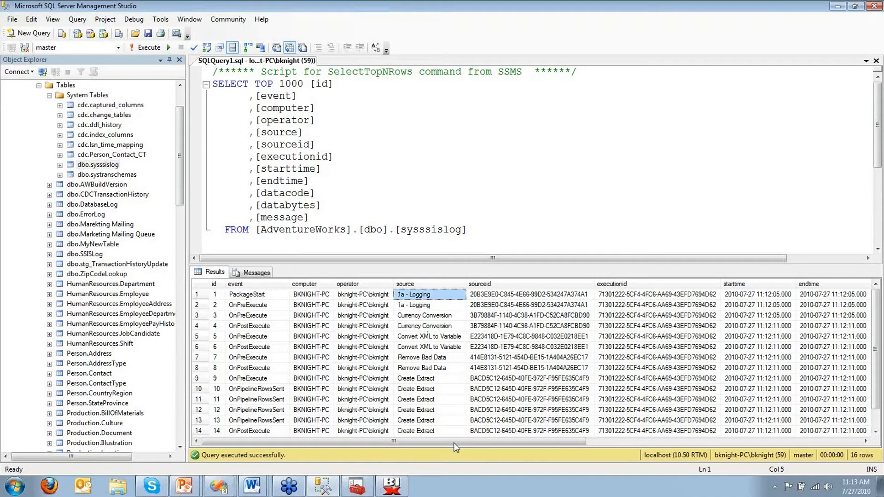
{"action": "left_click_drag", "start_coordinate": [429, 410], "coordinate": [431, 345]}
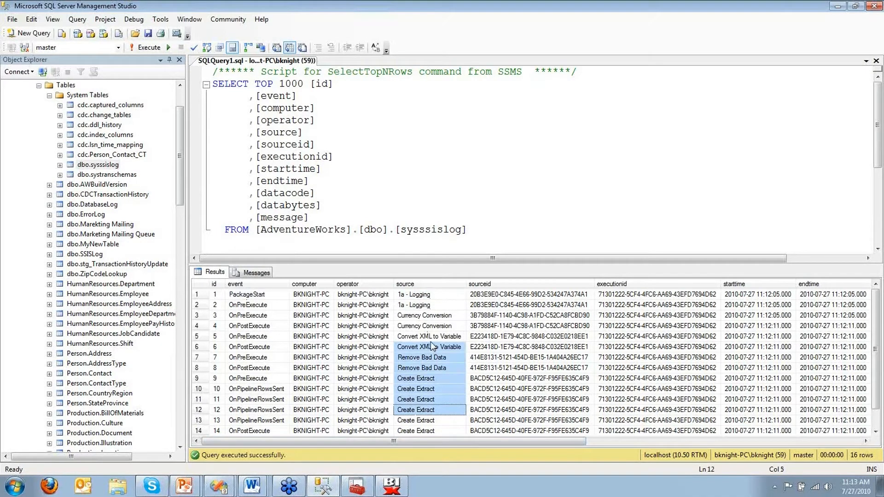
Step: Return to the Administering SSIS slide show and advance to the Event Handler Framework slide
{"action": "key", "text": "alt+Tab"}
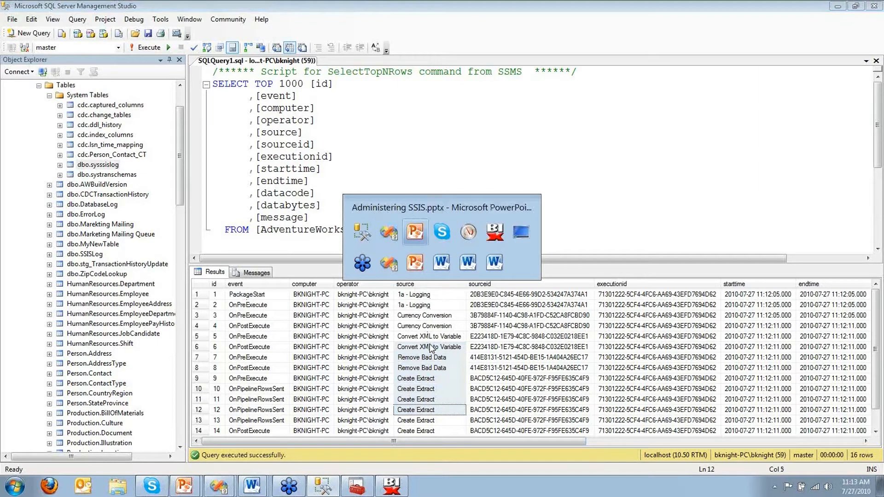
{"action": "key", "text": "alt+Tab"}
{"action": "key", "text": "alt+Tab"}
{"action": "key", "text": "alt+Tab"}
{"action": "key", "text": "alt+Tab"}
{"action": "key", "text": "alt+Tab"}
{"action": "key", "text": "alt+Tab"}
{"action": "key", "text": "alt+Tab"}
{"action": "key", "text": "alt+Tab"}
{"action": "key", "text": "alt+Tab"}
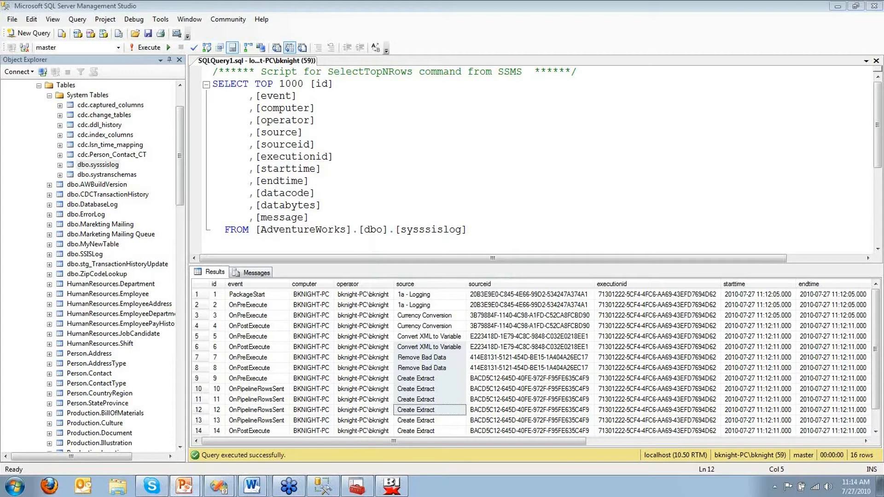
{"action": "key", "text": "alt+Tab"}
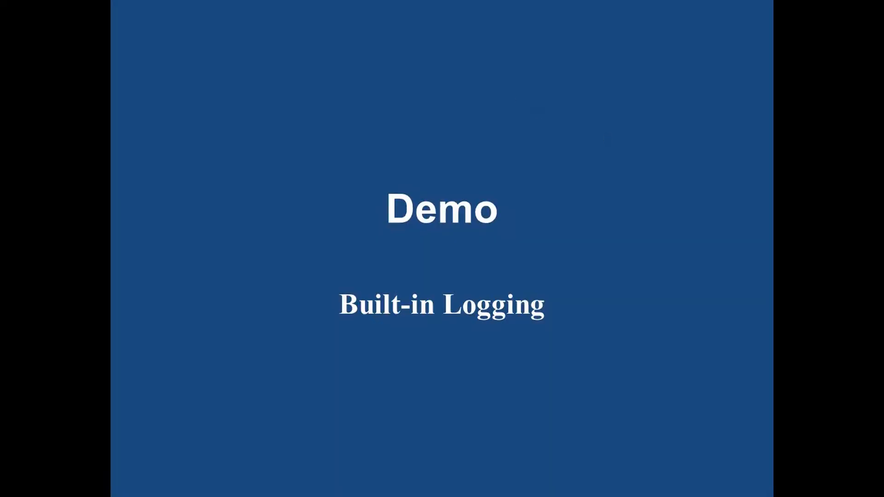
{"action": "key", "text": "Right"}
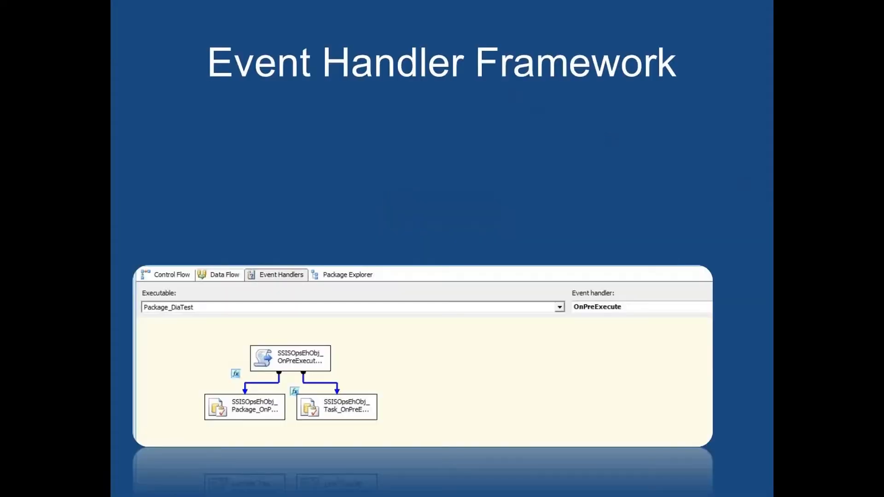
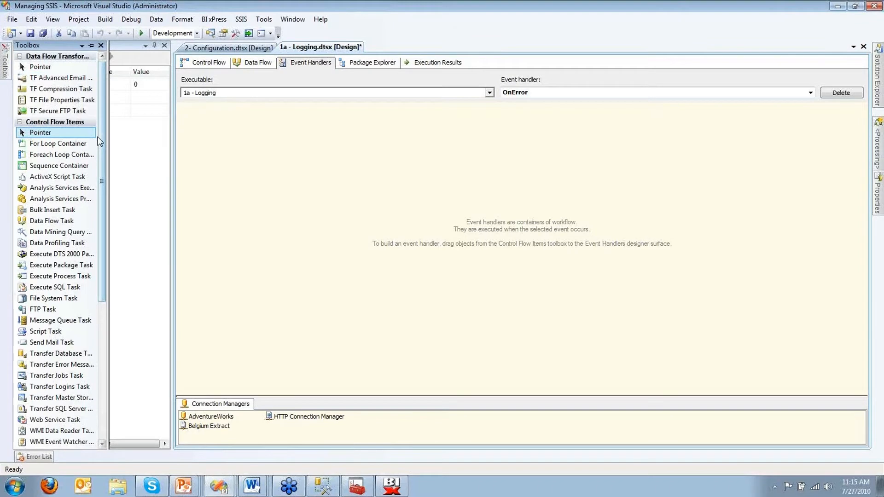
Step: Drop an Execute SQL Task onto the OnError handler and rename it 'Log OnError'
{"action": "scroll", "coordinate": [97, 184], "scroll_direction": "down", "scroll_amount": 2}
{"action": "scroll", "coordinate": [96, 194], "scroll_direction": "up", "scroll_amount": 2}
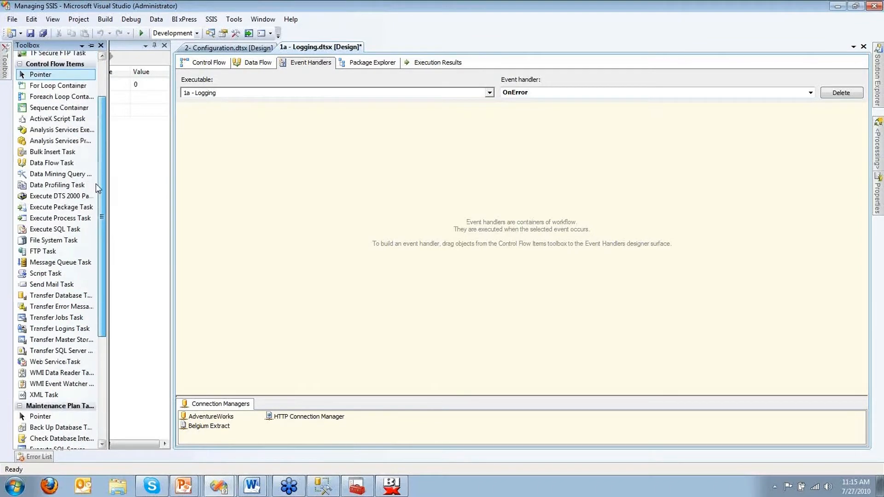
{"action": "scroll", "coordinate": [96, 178], "scroll_direction": "up", "scroll_amount": 1}
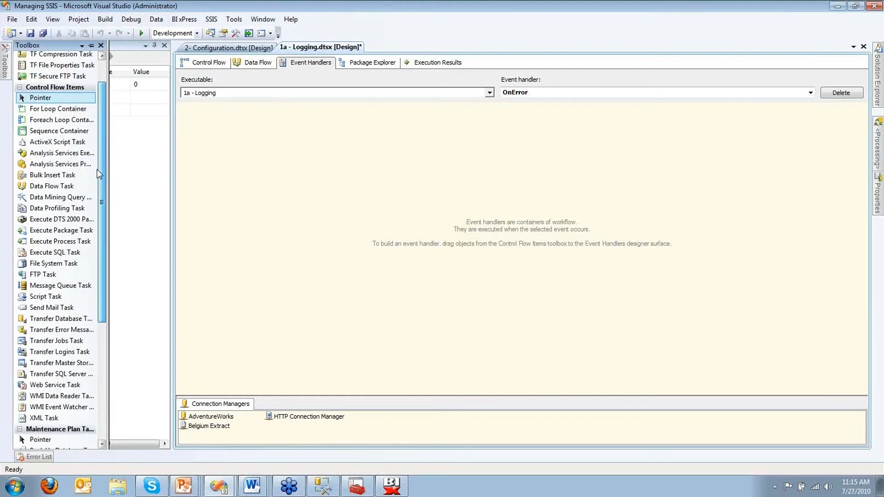
{"action": "left_click_drag", "start_coordinate": [54, 252], "coordinate": [375, 204]}
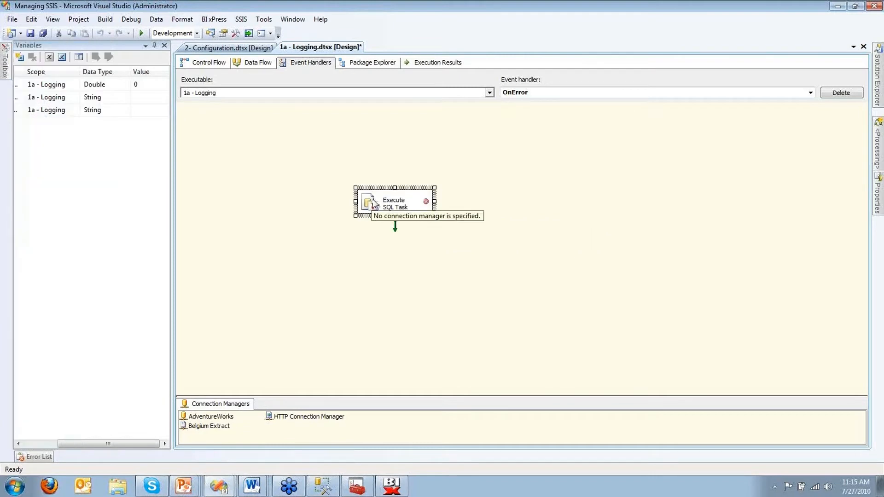
{"action": "right_click", "coordinate": [375, 203]}
{"action": "left_click", "coordinate": [436, 394]}
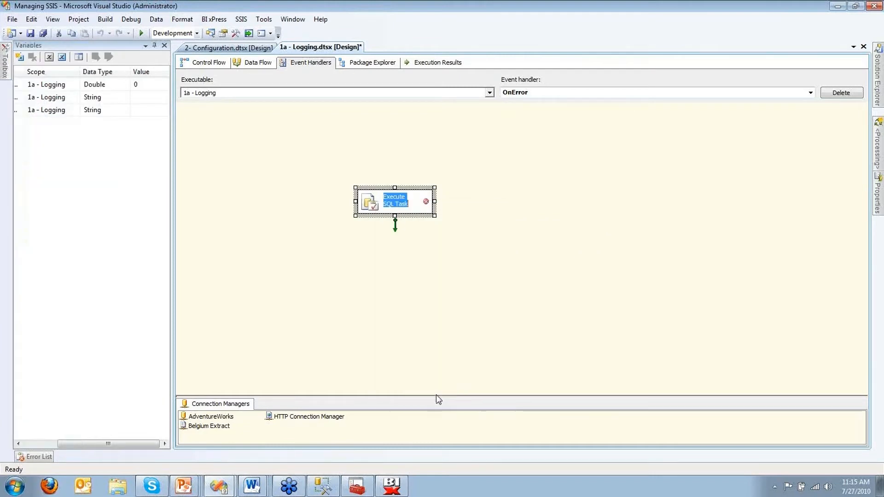
{"action": "type", "text": "Log"}
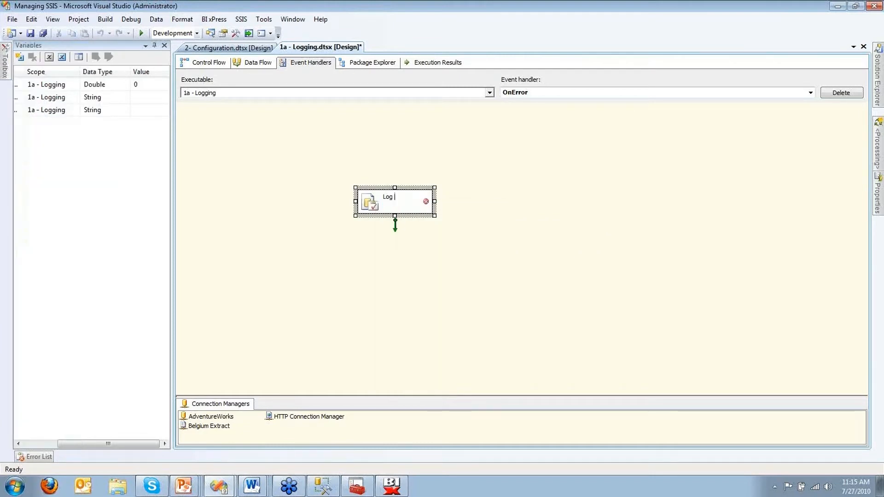
{"action": "type", "text": " OnError"}
{"action": "left_click", "coordinate": [426, 316]}
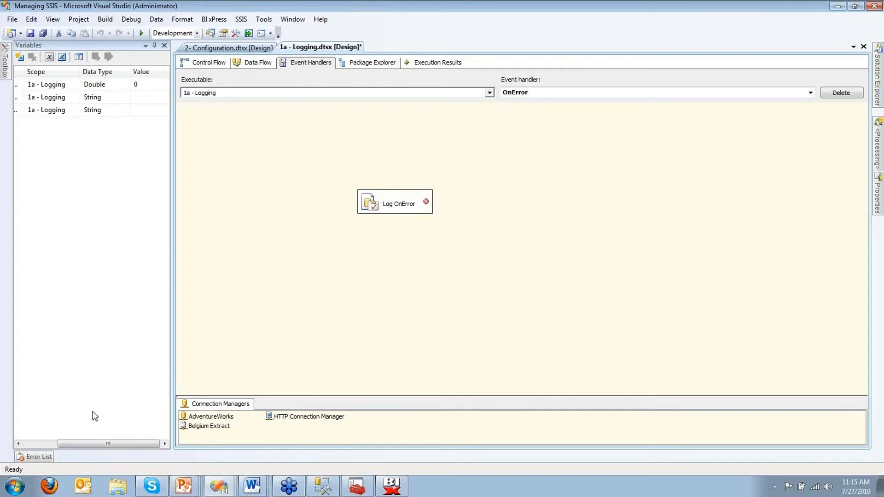
Step: Show system variables and review ErrorDescription, the event handler start time and ErrorCode
{"action": "left_click", "coordinate": [41, 440]}
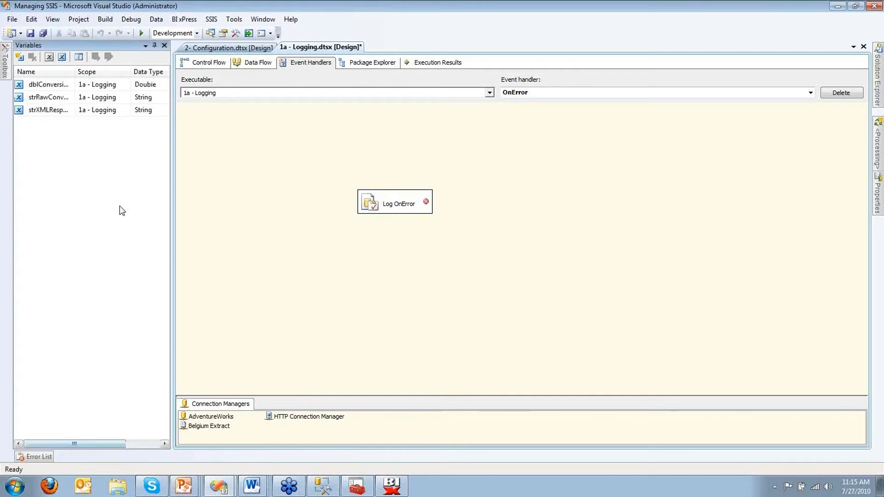
{"action": "left_click", "coordinate": [49, 57]}
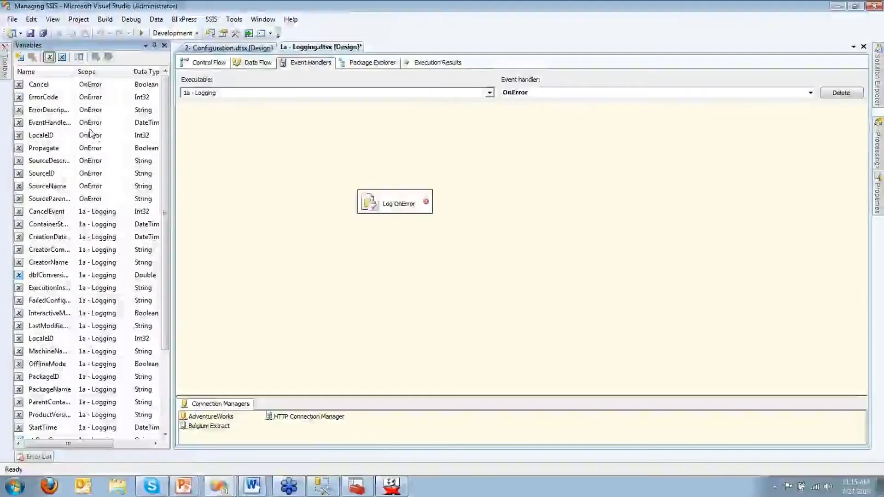
{"action": "left_click", "coordinate": [76, 113]}
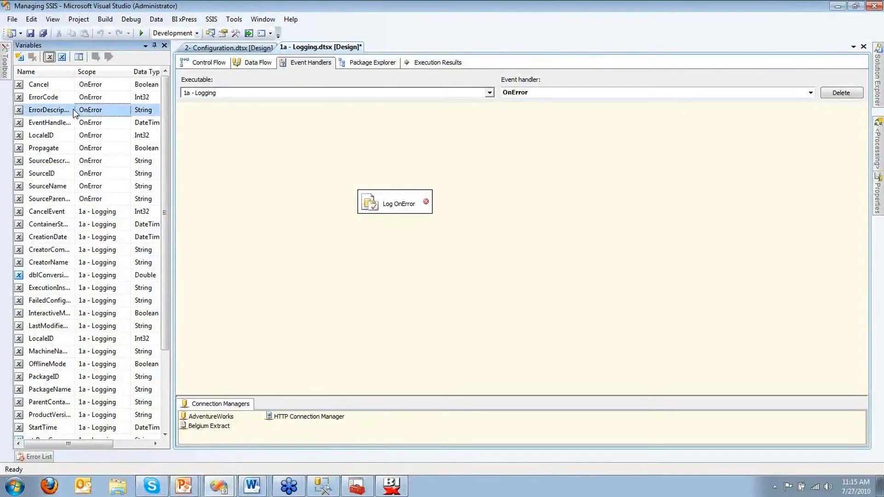
{"action": "left_click", "coordinate": [71, 126]}
{"action": "left_click", "coordinate": [63, 101]}
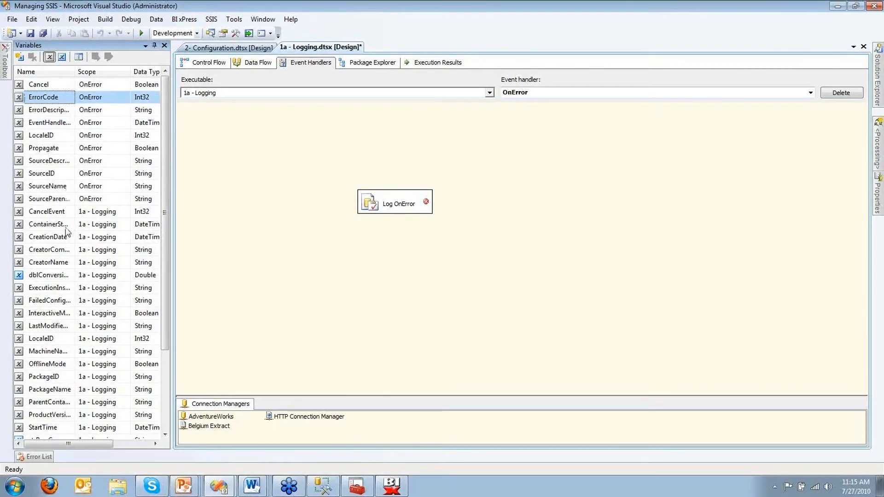
Step: Review the InteractiveMode variable, widen the Name column, and review PackageName
{"action": "scroll", "coordinate": [67, 233], "scroll_direction": "down", "scroll_amount": 2}
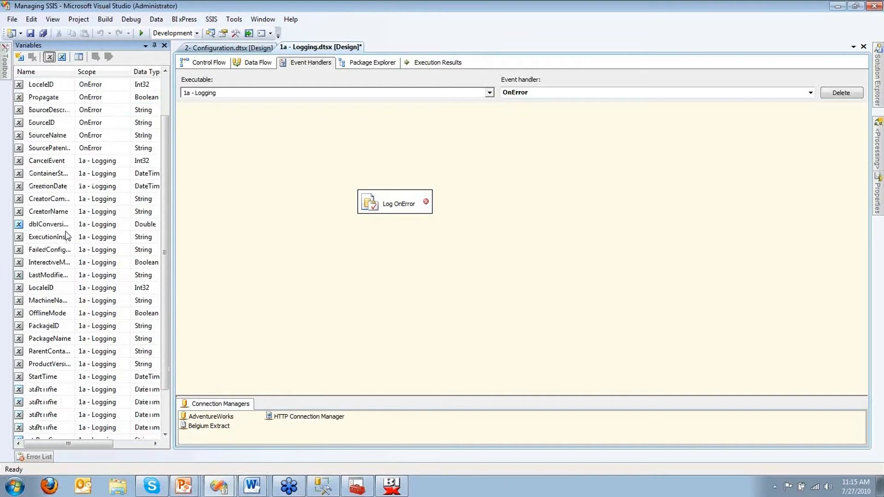
{"action": "scroll", "coordinate": [66, 236], "scroll_direction": "down", "scroll_amount": 2}
{"action": "left_click", "coordinate": [65, 212]}
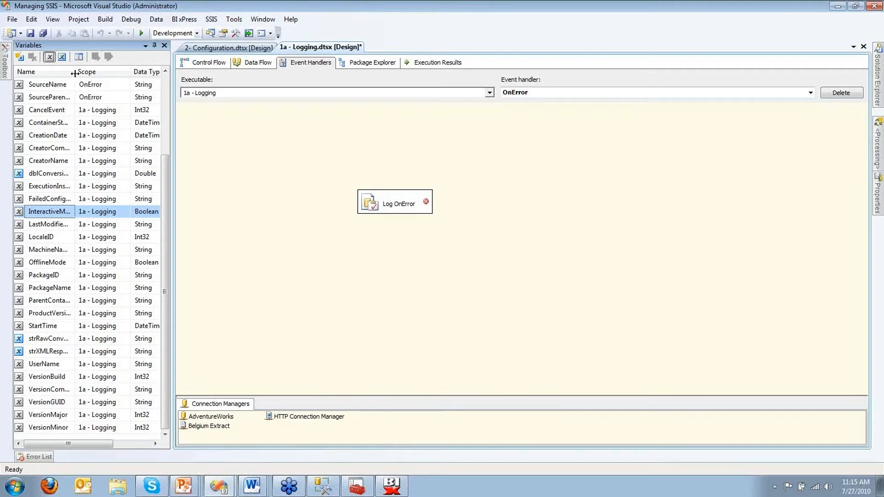
{"action": "left_click_drag", "start_coordinate": [74, 74], "coordinate": [91, 73]}
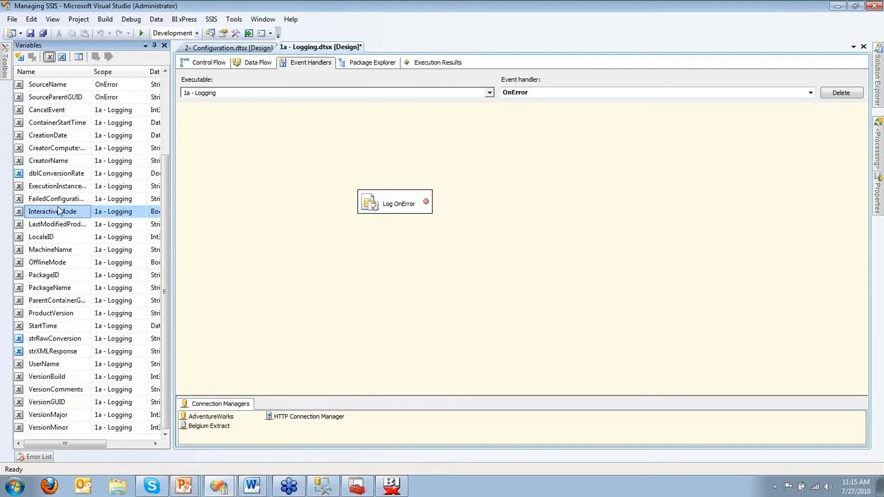
{"action": "left_click", "coordinate": [72, 288]}
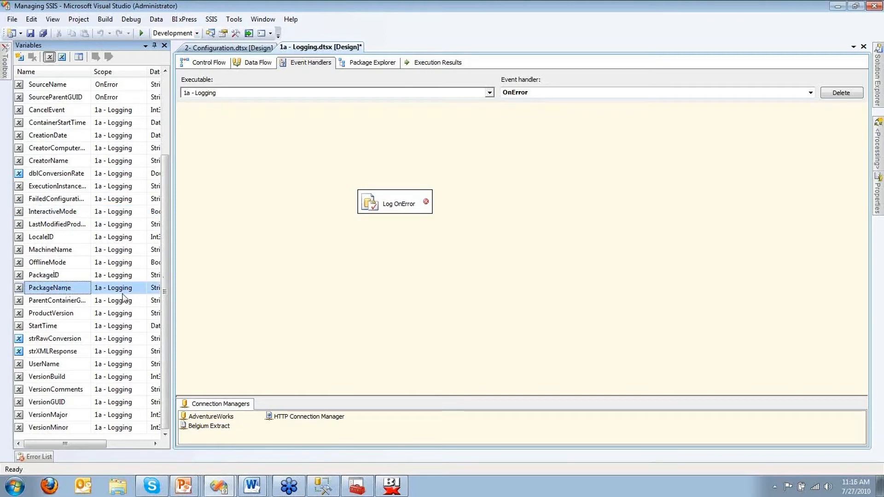
Step: Set the Log OnError task's connection to AdventureWorks
{"action": "left_click", "coordinate": [371, 206]}
{"action": "key", "text": "Delete"}
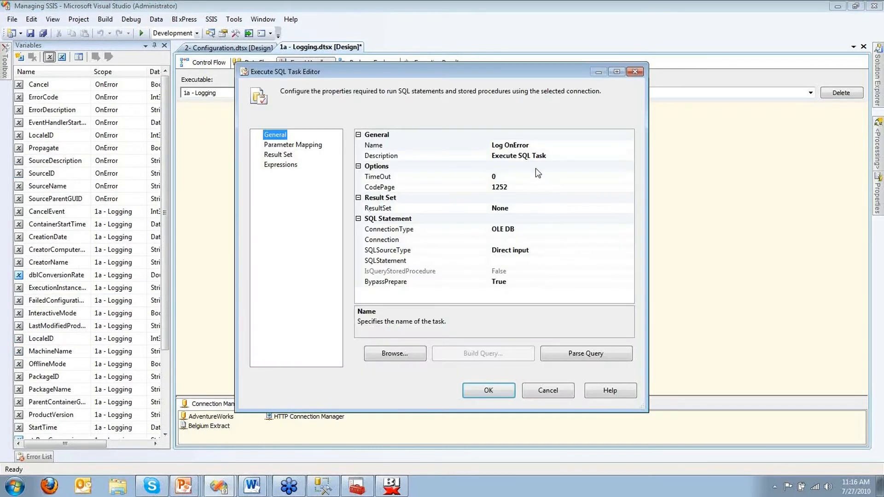
{"action": "left_click", "coordinate": [529, 240]}
{"action": "left_click", "coordinate": [629, 240]}
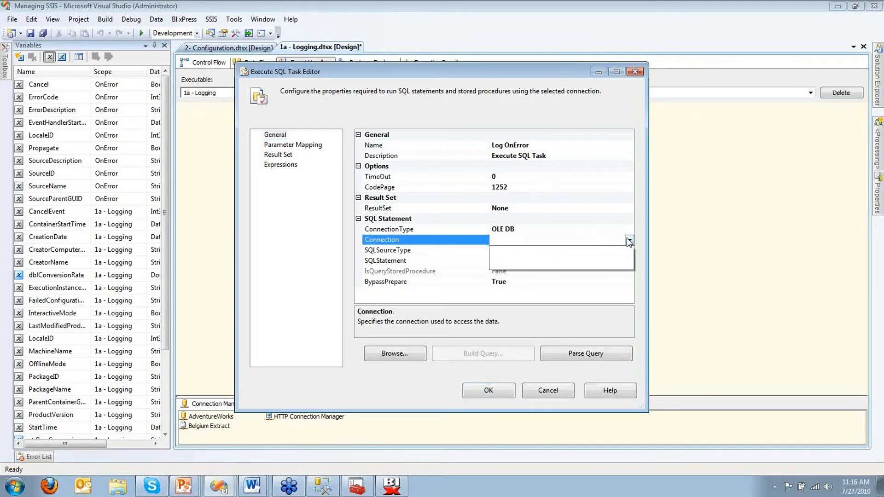
{"action": "left_click", "coordinate": [520, 262]}
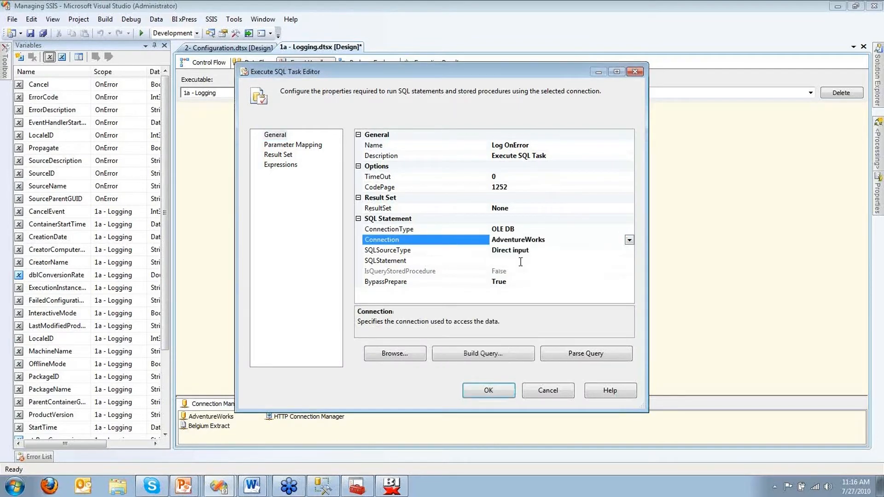
{"action": "left_click", "coordinate": [523, 261]}
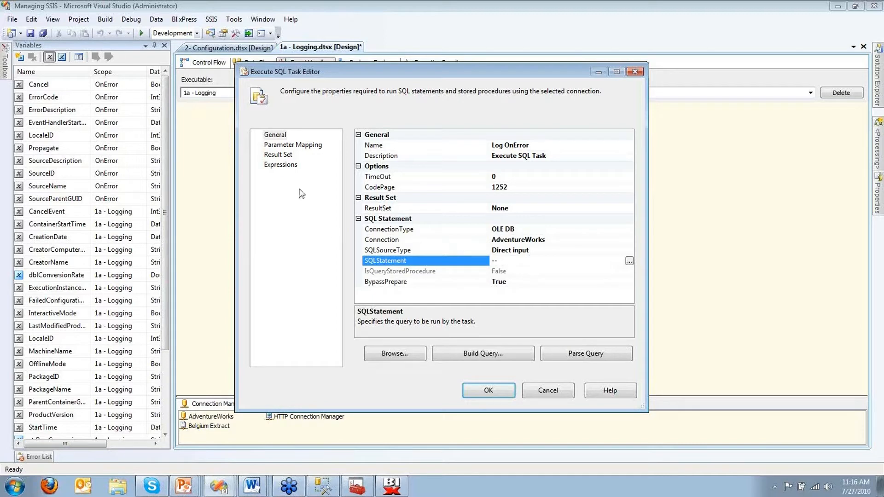
Step: Add a SqlStatementSource property expression and open the Expression Builder for it
{"action": "left_click", "coordinate": [292, 165]}
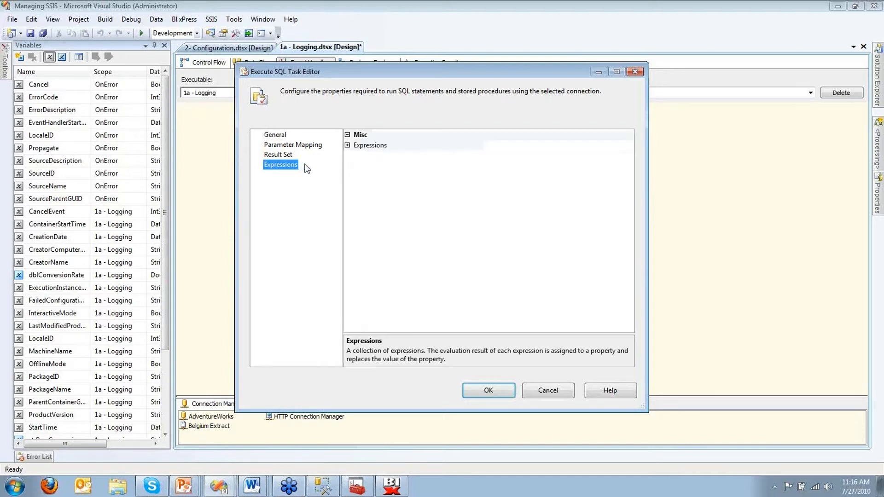
{"action": "left_click", "coordinate": [346, 147]}
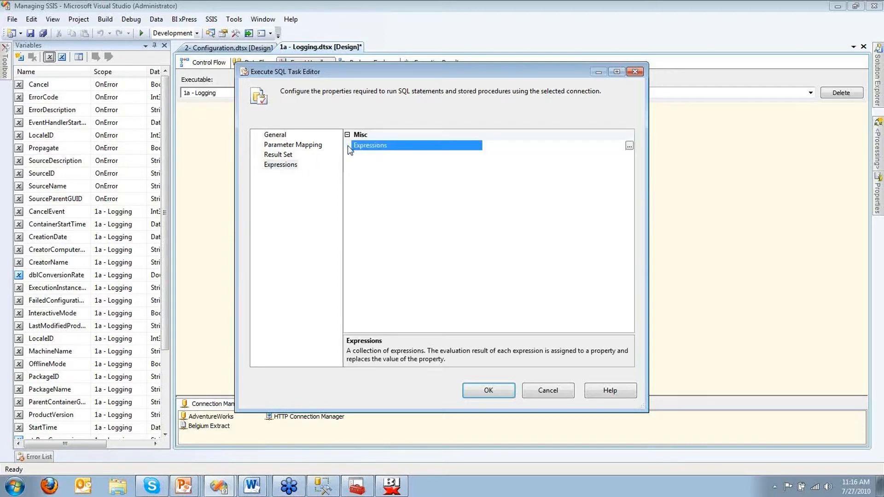
{"action": "left_click", "coordinate": [629, 146]}
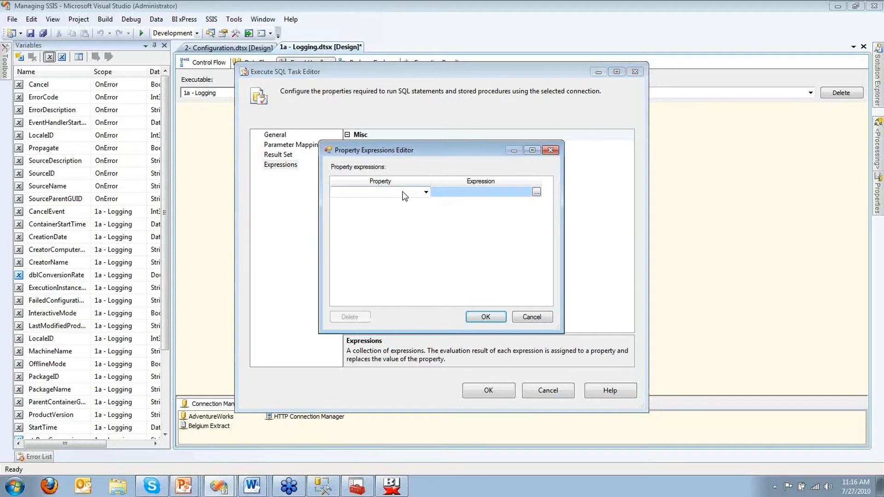
{"action": "left_click", "coordinate": [402, 191]}
{"action": "scroll", "coordinate": [389, 216], "scroll_direction": "down", "scroll_amount": 3}
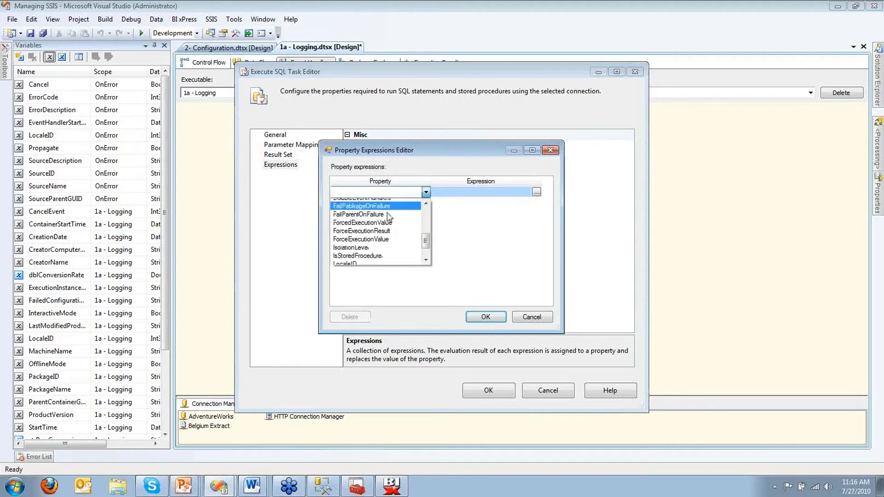
{"action": "scroll", "coordinate": [388, 216], "scroll_direction": "down", "scroll_amount": 3}
{"action": "left_click", "coordinate": [375, 249]}
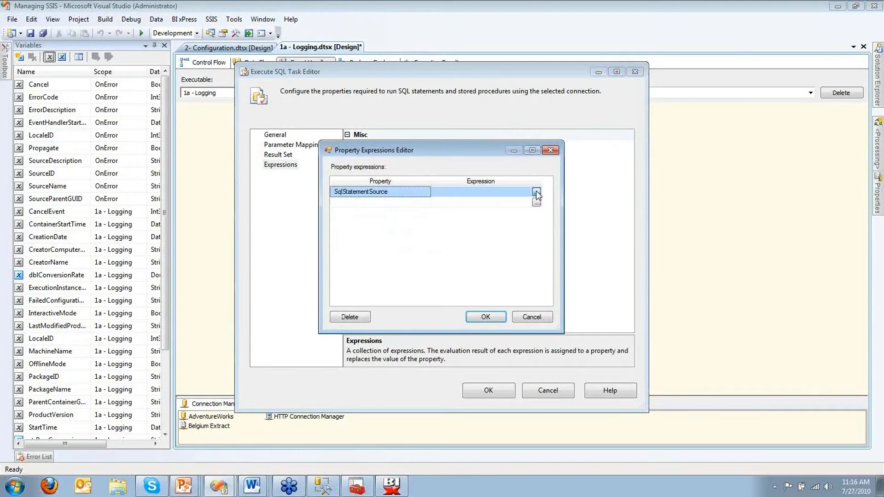
{"action": "left_click", "coordinate": [537, 190]}
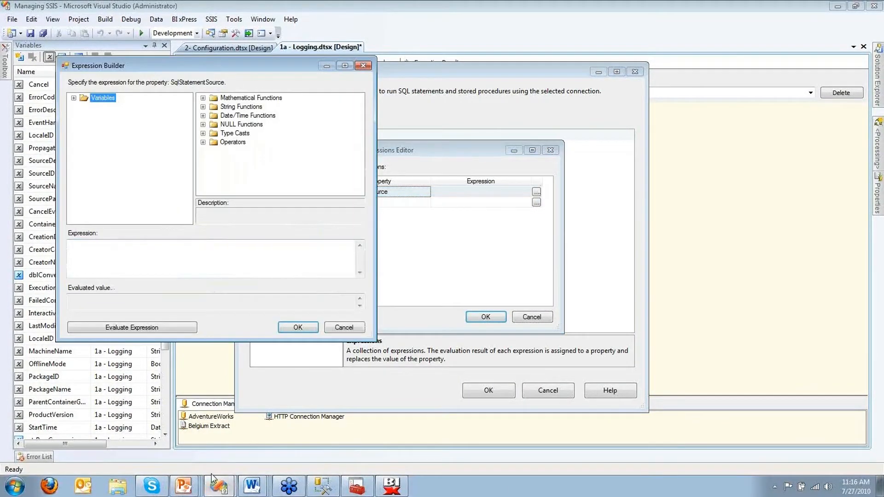
Step: Paste the prepared SSISLog INSERT expression from the Word document into the Expression Builder
{"action": "left_click", "coordinate": [250, 491]}
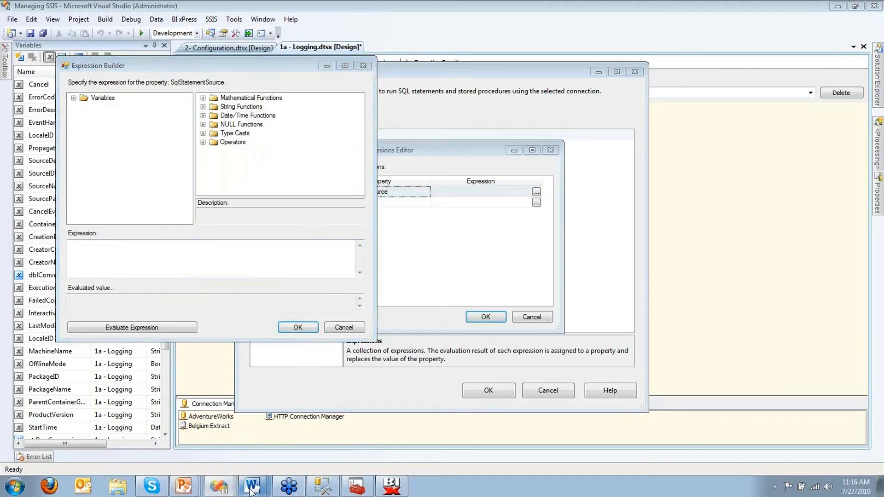
{"action": "left_click", "coordinate": [244, 443]}
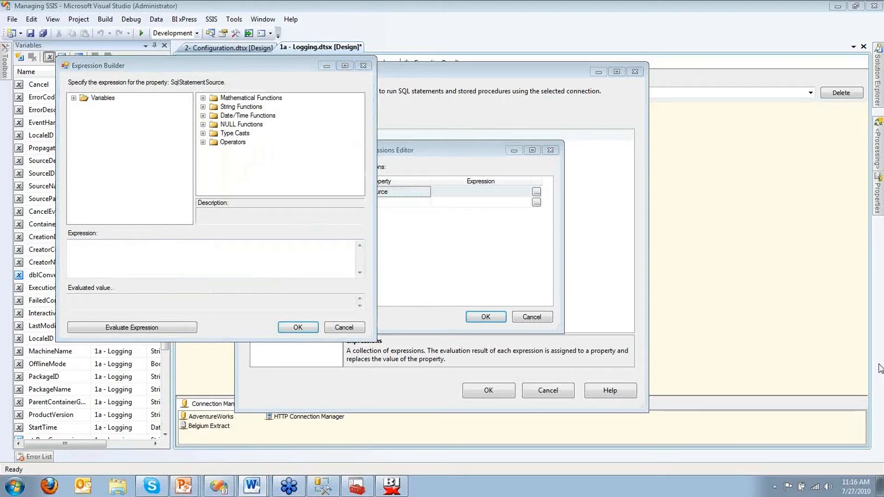
{"action": "left_click", "coordinate": [282, 244]}
{"action": "key", "text": "ctrl+v"}
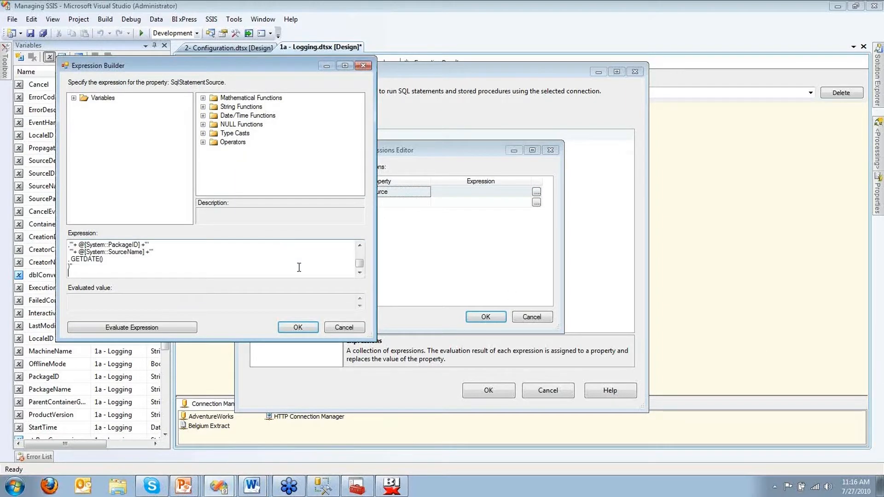
{"action": "left_click_drag", "start_coordinate": [367, 332], "coordinate": [573, 443]}
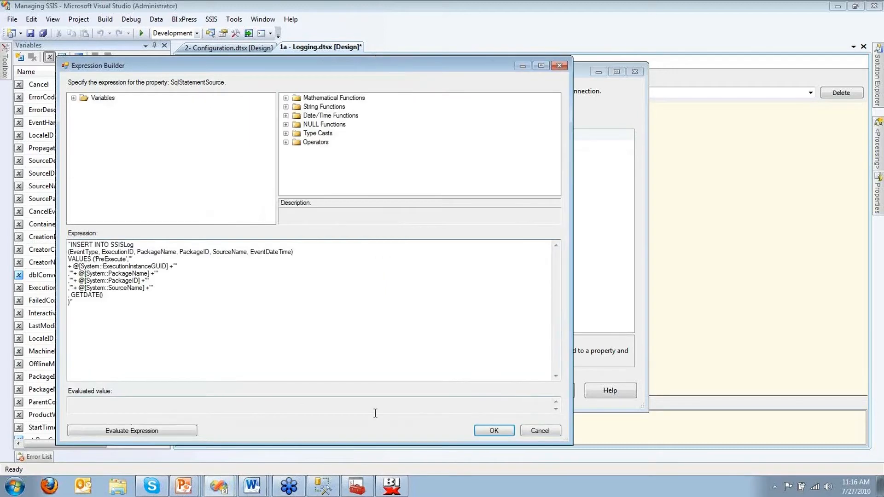
Step: Evaluate the expression and review its SSISLog table, PackageName, SourceName and GUID values
{"action": "left_click", "coordinate": [174, 430]}
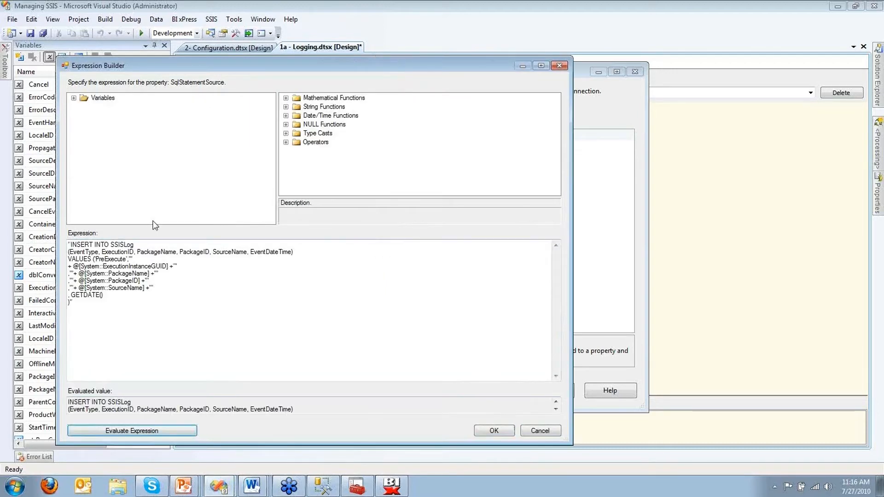
{"action": "double_click", "coordinate": [113, 245]}
{"action": "left_click", "coordinate": [165, 251]}
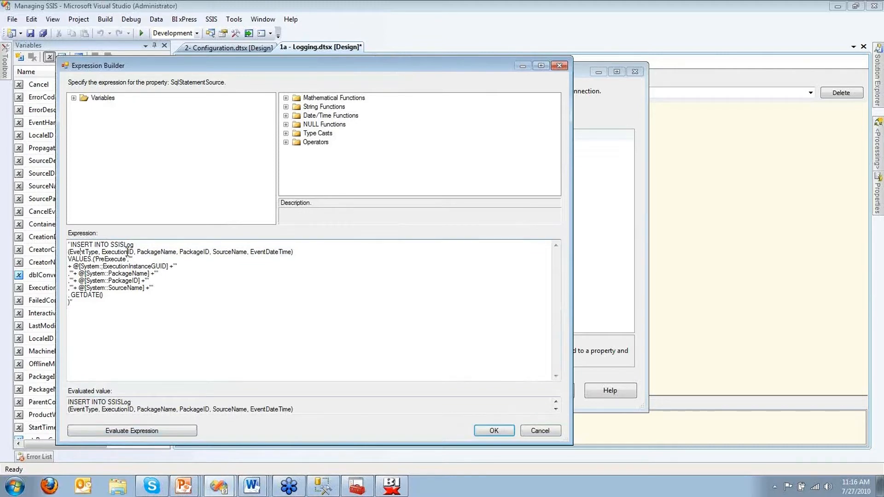
{"action": "left_click", "coordinate": [213, 255]}
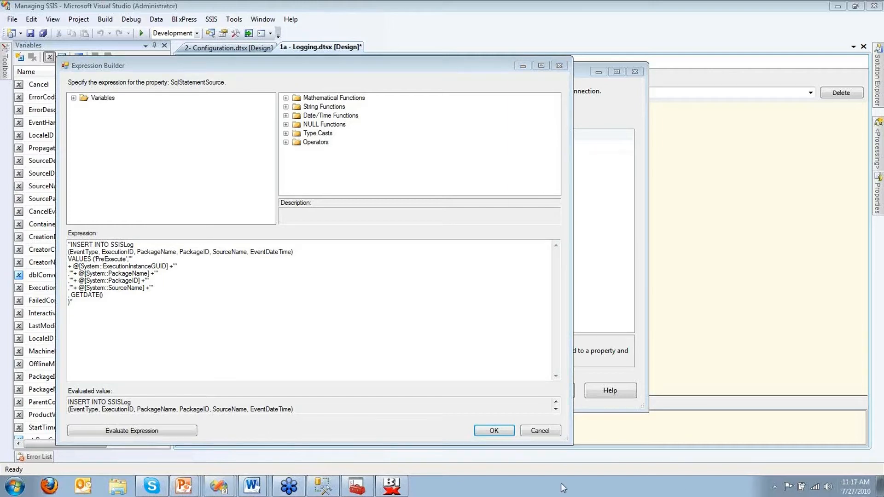
{"action": "left_click", "coordinate": [232, 403]}
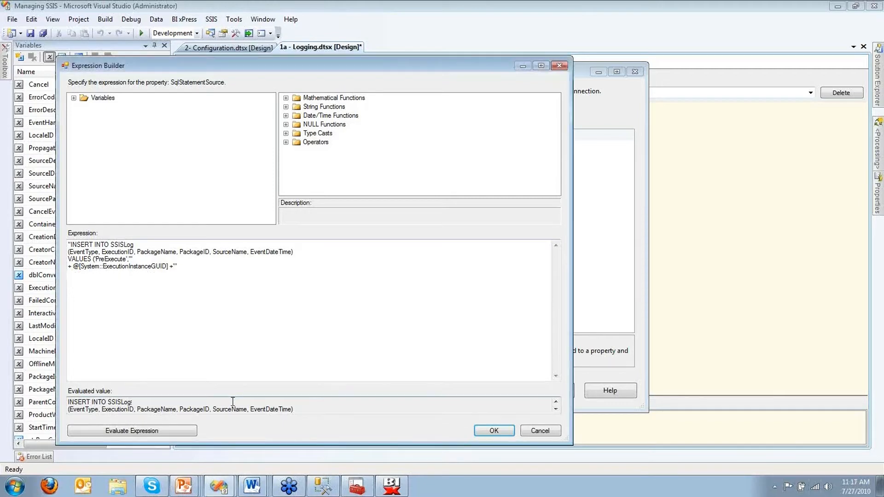
{"action": "scroll", "coordinate": [233, 403], "scroll_direction": "down", "scroll_amount": 2}
{"action": "scroll", "coordinate": [248, 407], "scroll_direction": "up", "scroll_amount": 3}
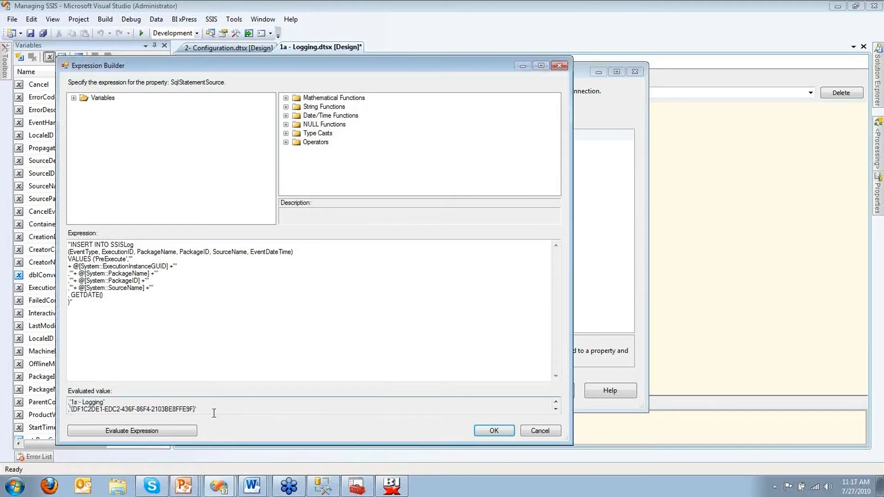
{"action": "left_click_drag", "start_coordinate": [207, 411], "coordinate": [78, 401]}
Step: Review the System::TaskName and System::SourceName variables referenced in the expression
{"action": "left_click", "coordinate": [156, 320]}
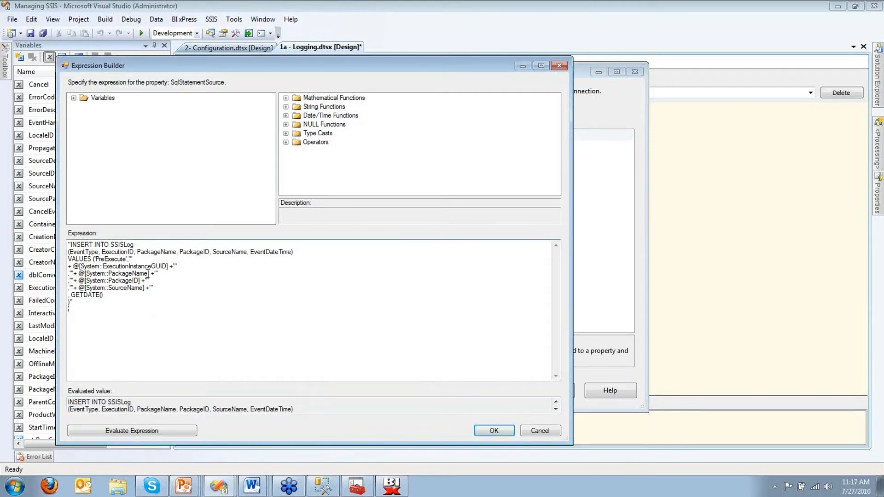
{"action": "left_click", "coordinate": [74, 99]}
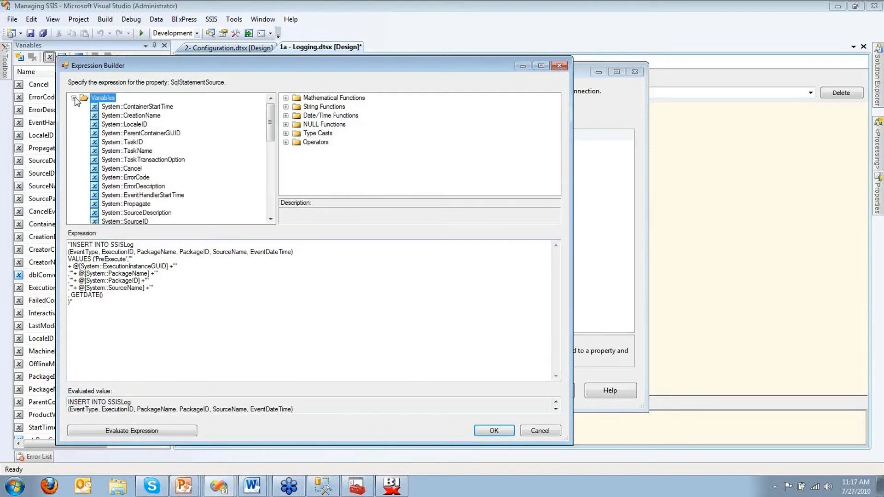
{"action": "left_click", "coordinate": [131, 152]}
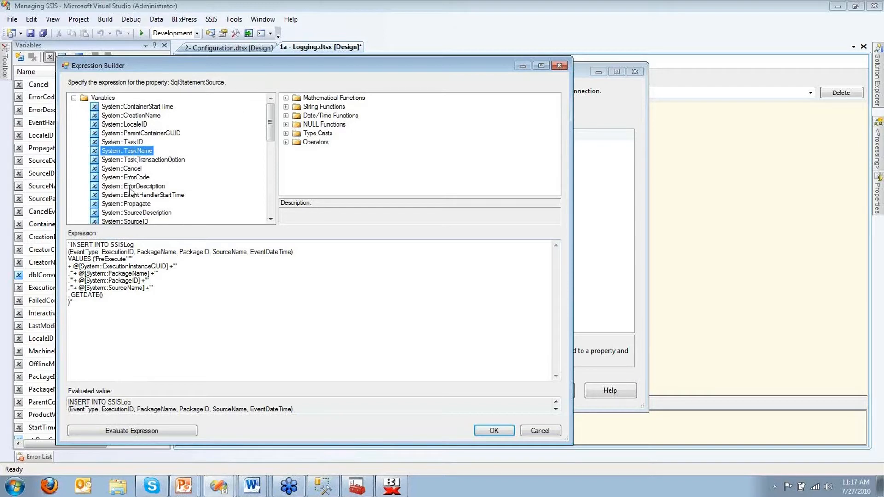
{"action": "scroll", "coordinate": [140, 186], "scroll_direction": "down", "scroll_amount": 2}
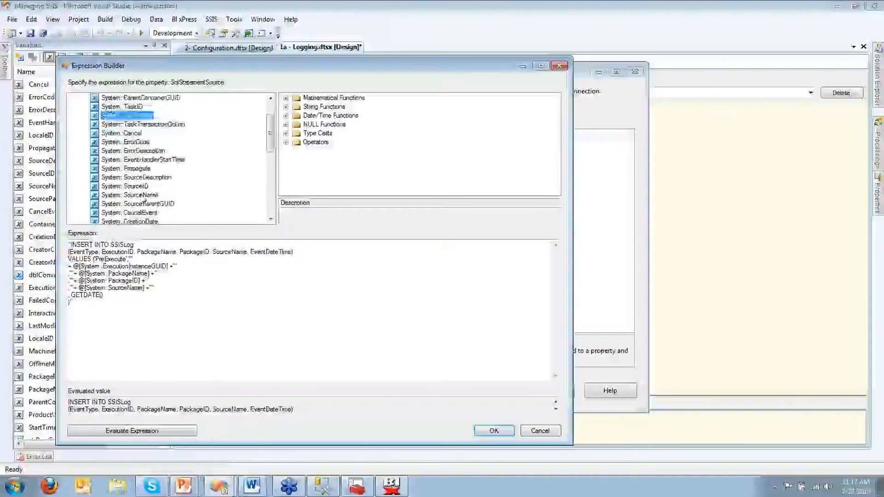
{"action": "left_click", "coordinate": [141, 195]}
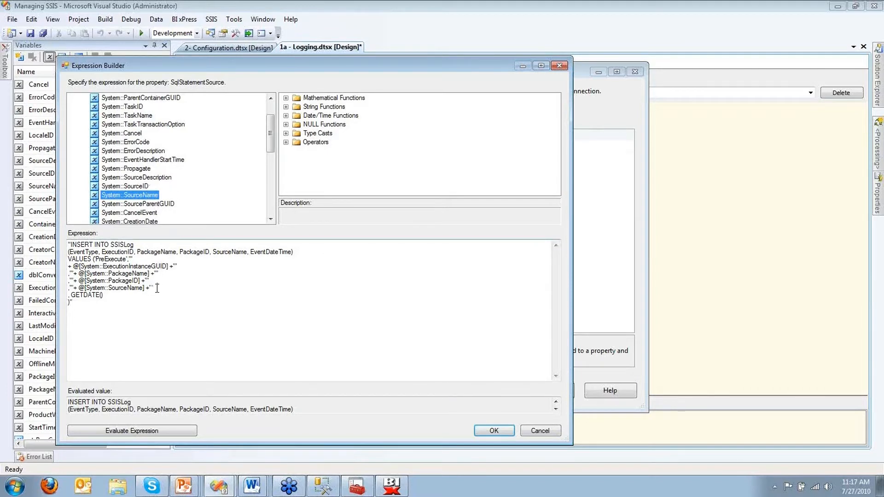
{"action": "left_click_drag", "start_coordinate": [156, 288], "coordinate": [85, 287]}
{"action": "left_click", "coordinate": [278, 404]}
{"action": "scroll", "coordinate": [277, 403], "scroll_direction": "down", "scroll_amount": 3}
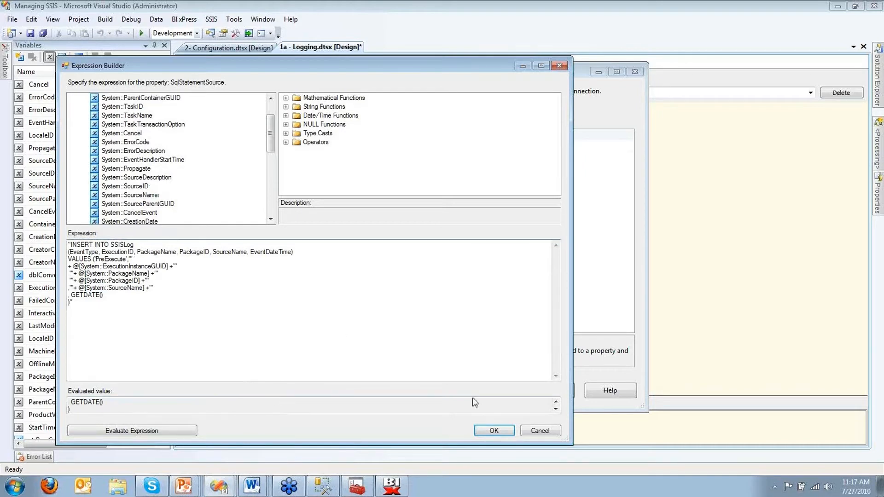
Step: Accept the expression and close the Expression Builder, Property Expressions and Execute SQL Task editors
{"action": "left_click", "coordinate": [488, 432]}
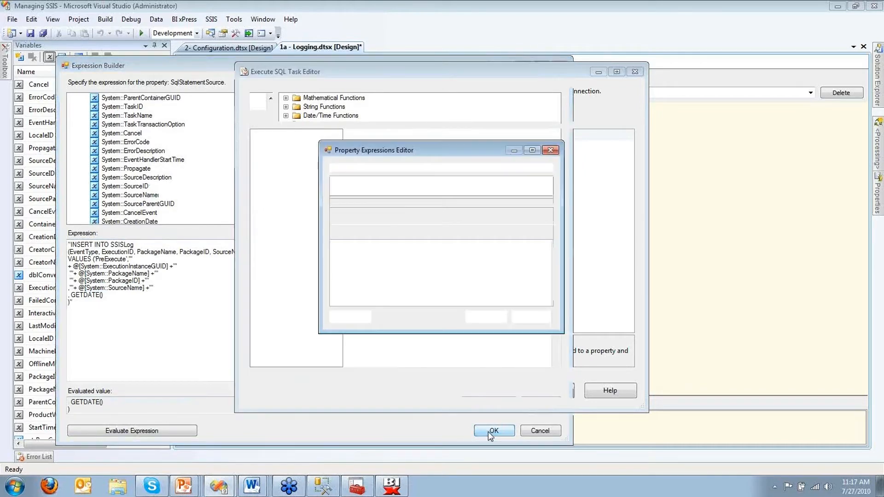
{"action": "left_click", "coordinate": [488, 431]}
{"action": "left_click", "coordinate": [484, 389]}
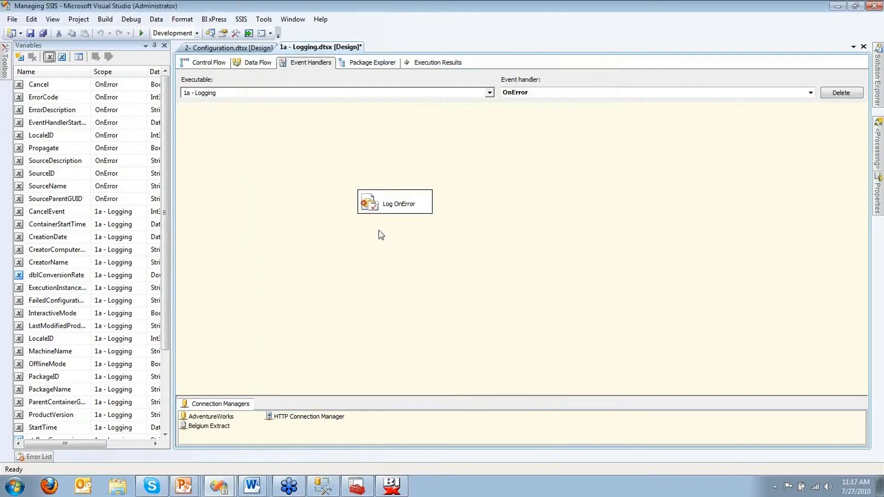
Step: Deselect Log OnError and show the Managing SSIS project's four packages in Solution Explorer
{"action": "left_click", "coordinate": [390, 209]}
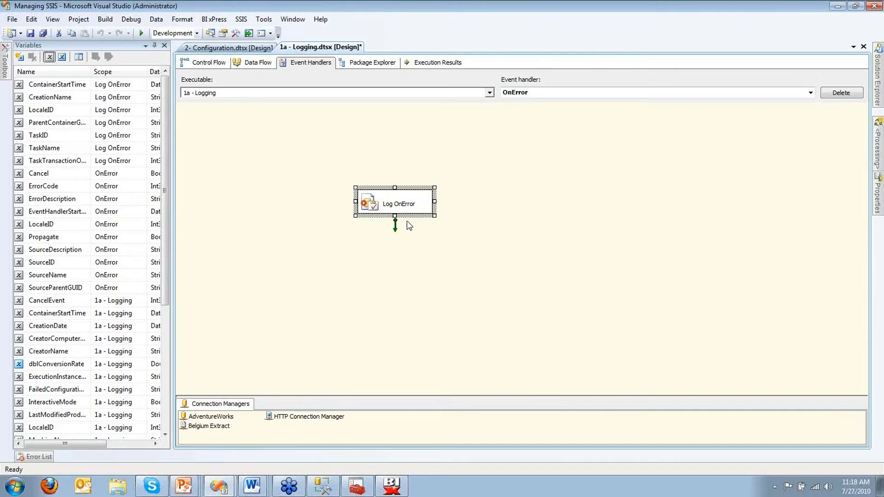
{"action": "left_click", "coordinate": [495, 238]}
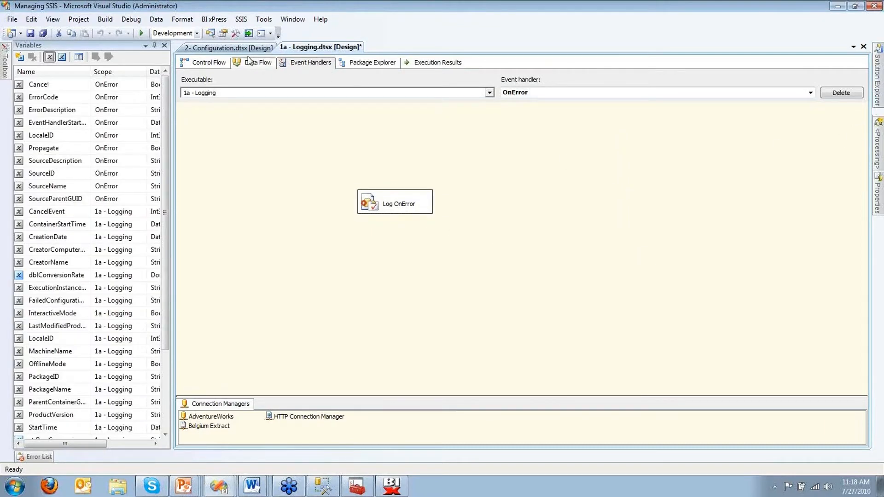
{"action": "left_click", "coordinate": [876, 76]}
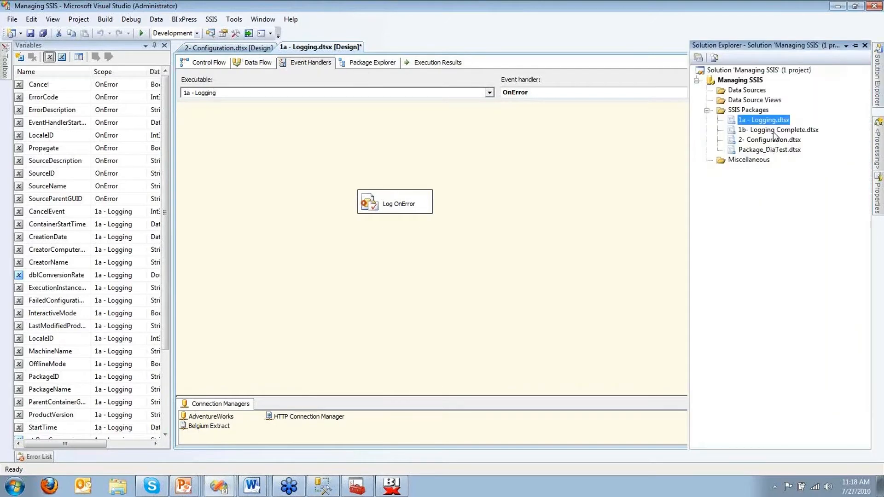
Step: Open 1b- Logging Complete.dtsx, check its event handler list, and view its control flow
{"action": "double_click", "coordinate": [774, 131]}
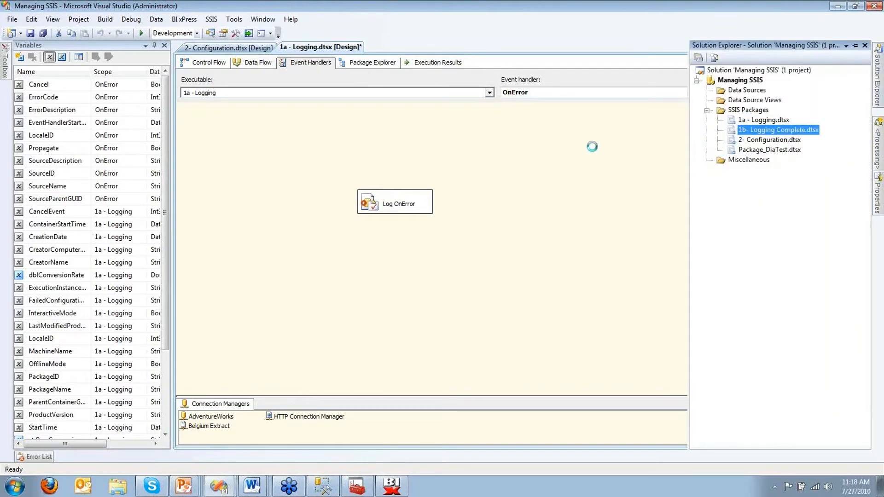
{"action": "left_click", "coordinate": [311, 63]}
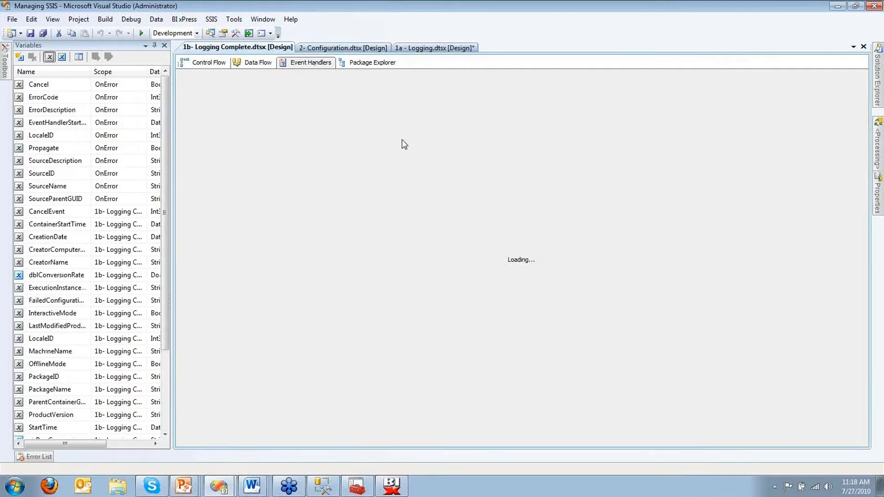
{"action": "left_click", "coordinate": [534, 92]}
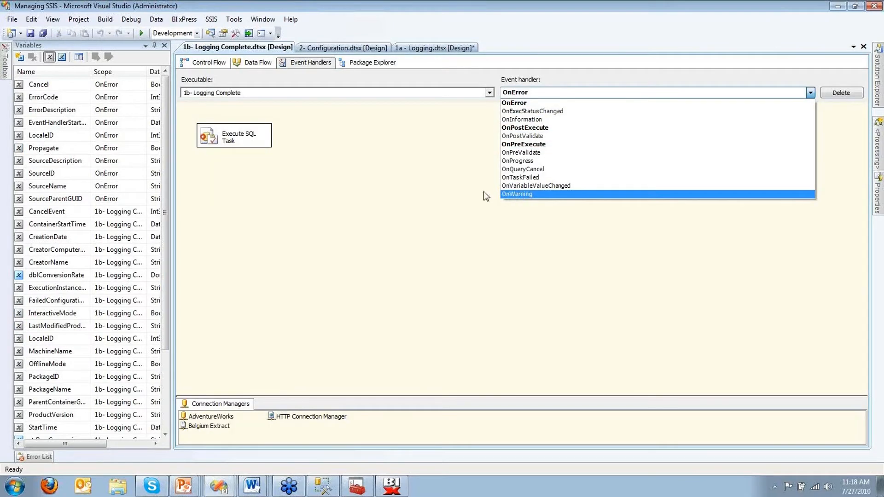
{"action": "left_click", "coordinate": [405, 190]}
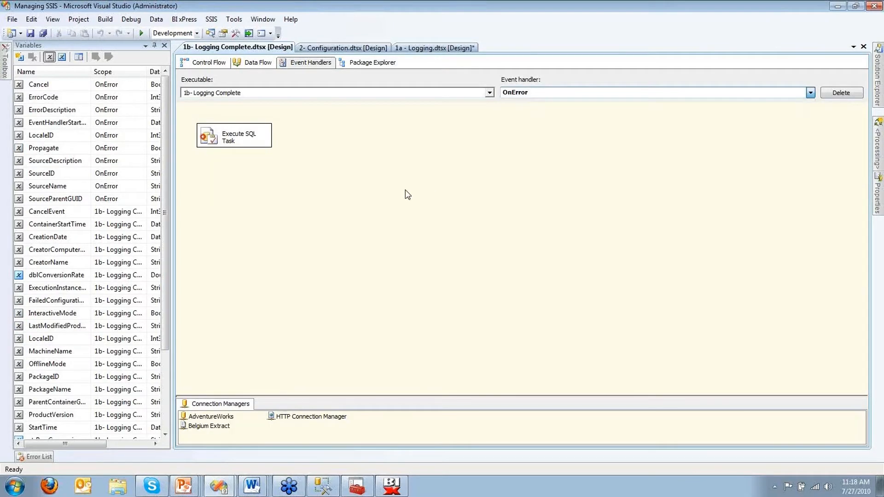
{"action": "left_click", "coordinate": [211, 65]}
Step: Execute 1b- Logging Complete.dtsx until all four tasks succeed, then switch to SSMS
{"action": "mouse_move", "coordinate": [879, 98]}
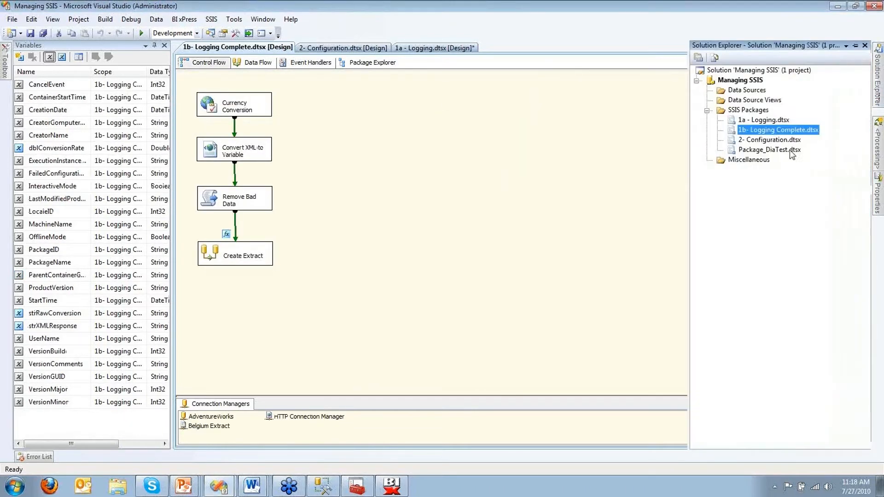
{"action": "right_click", "coordinate": [773, 134]}
{"action": "left_click", "coordinate": [772, 159]}
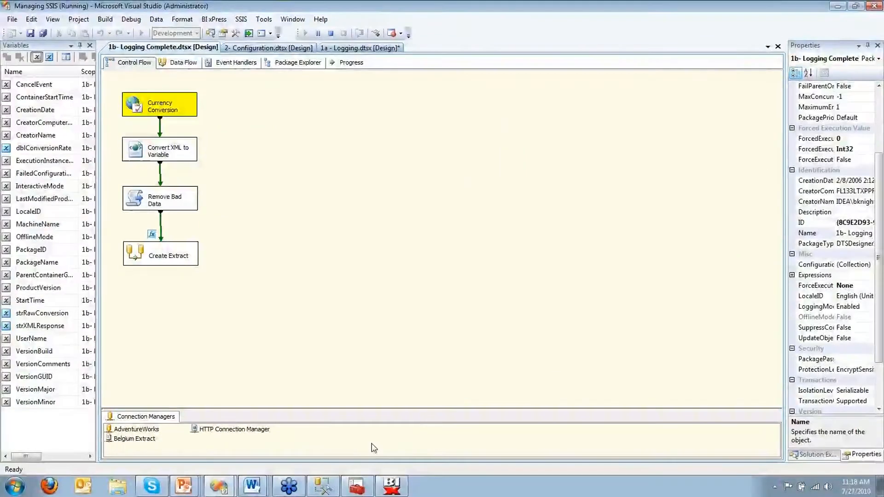
{"action": "left_click", "coordinate": [321, 488]}
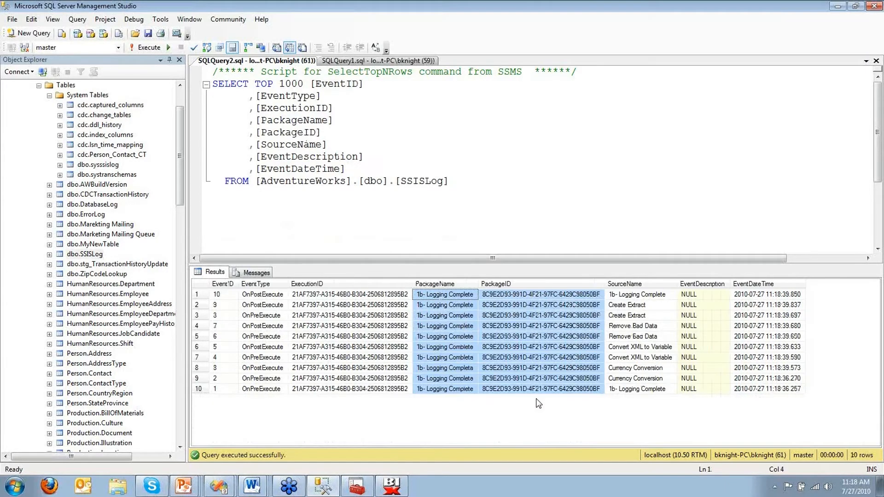
Step: Review the SSISLog results' ExecutionID and SourceName values, then switch to the PowerPoint slide show
{"action": "left_click_drag", "start_coordinate": [537, 401], "coordinate": [372, 368]}
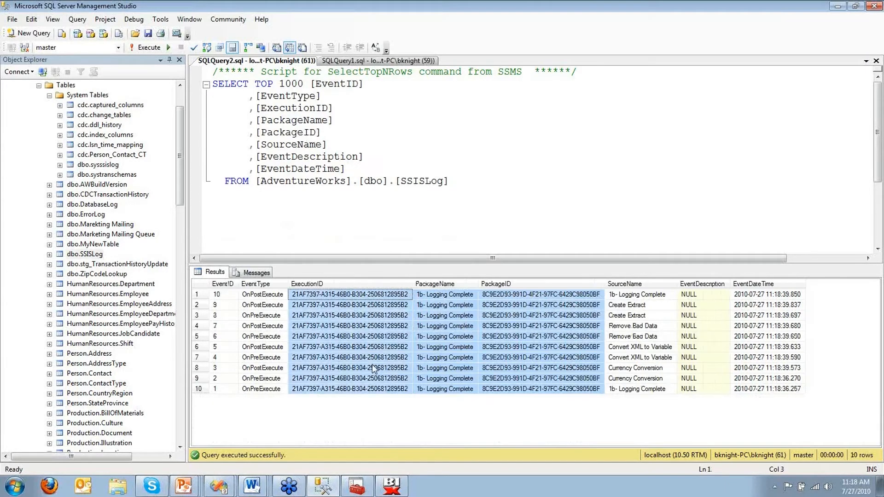
{"action": "left_click", "coordinate": [322, 297]}
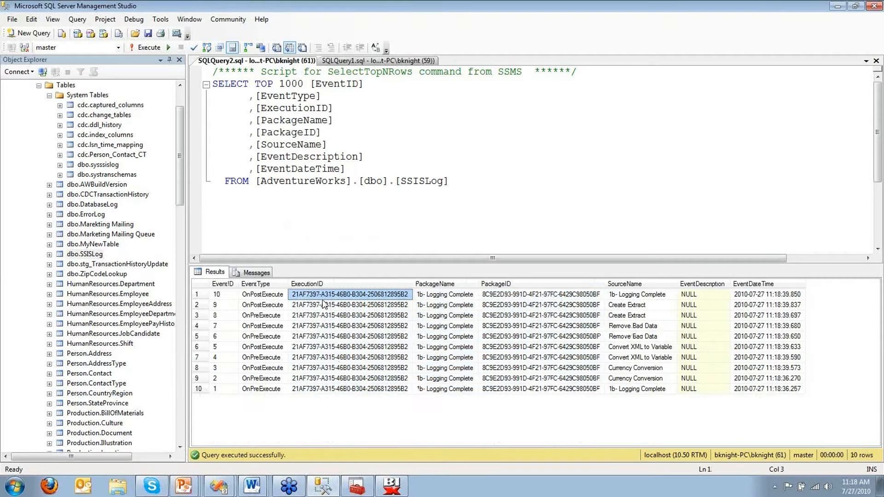
{"action": "left_click_drag", "start_coordinate": [356, 336], "coordinate": [369, 348]}
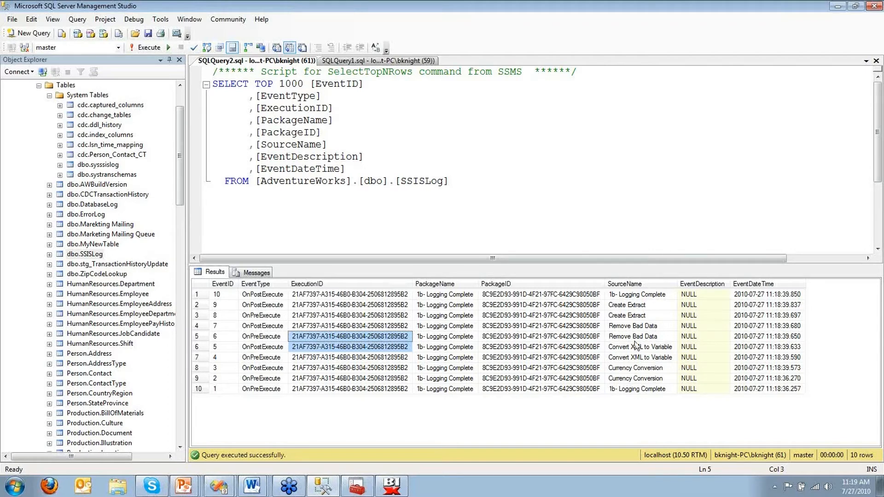
{"action": "left_click_drag", "start_coordinate": [627, 315], "coordinate": [698, 389]}
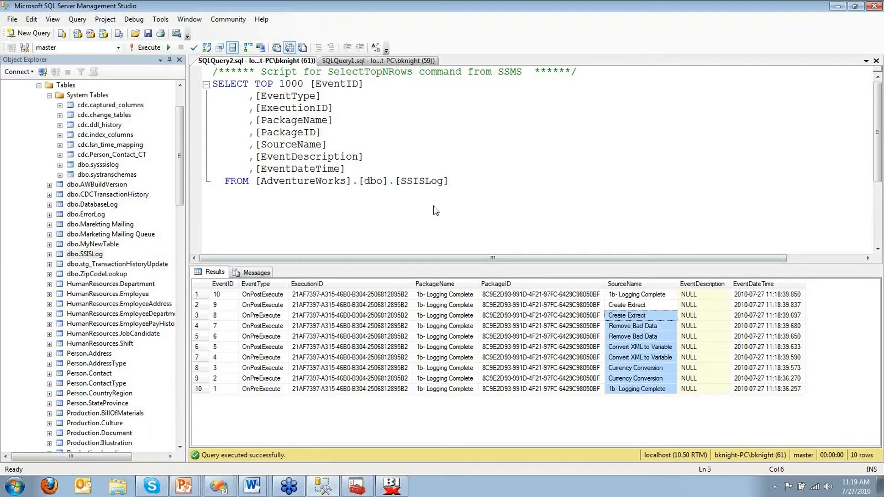
{"action": "key", "text": "alt+Tab"}
{"action": "key", "text": "alt+Tab"}
{"action": "key", "text": "alt+Tab"}
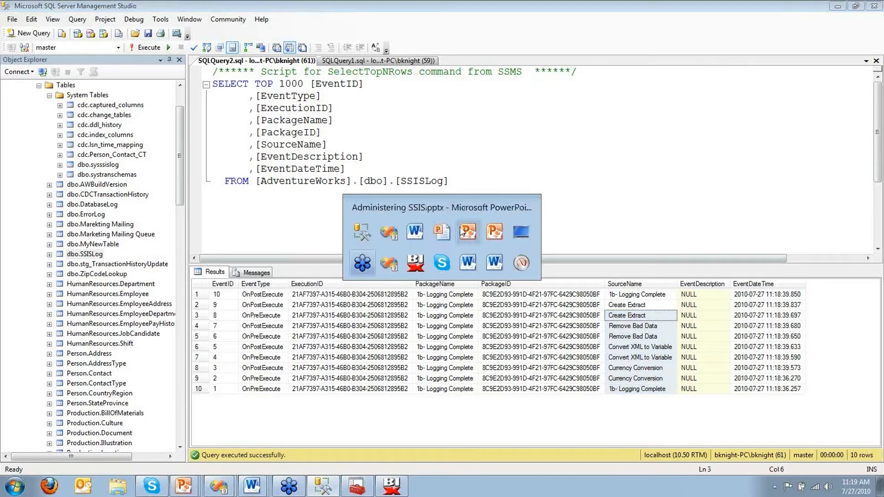
{"action": "left_click", "coordinate": [468, 232]}
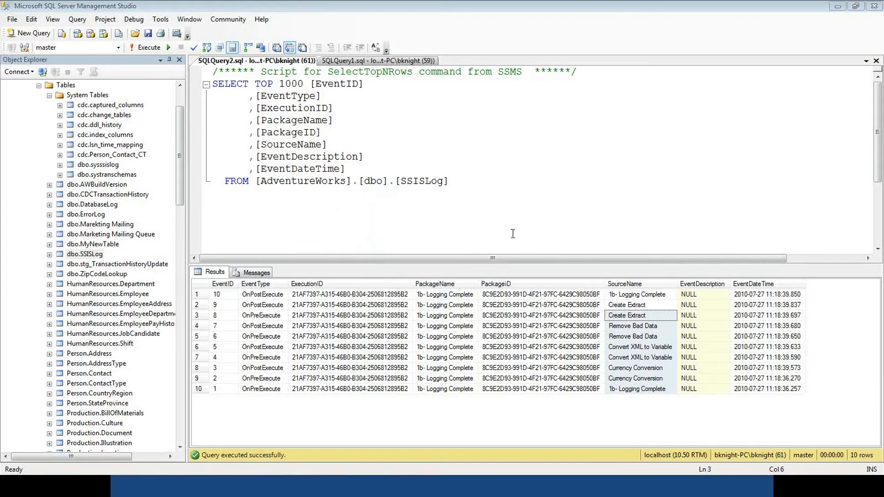
Step: Show the 'Demo – Event Handlers' slide full screen, then switch back to Visual Studio
{"action": "left_click", "coordinate": [599, 493]}
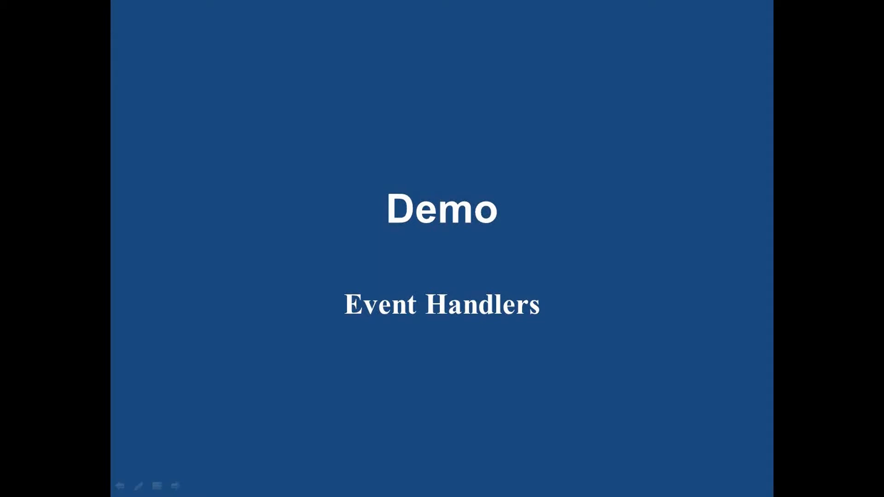
{"action": "key", "text": "super"}
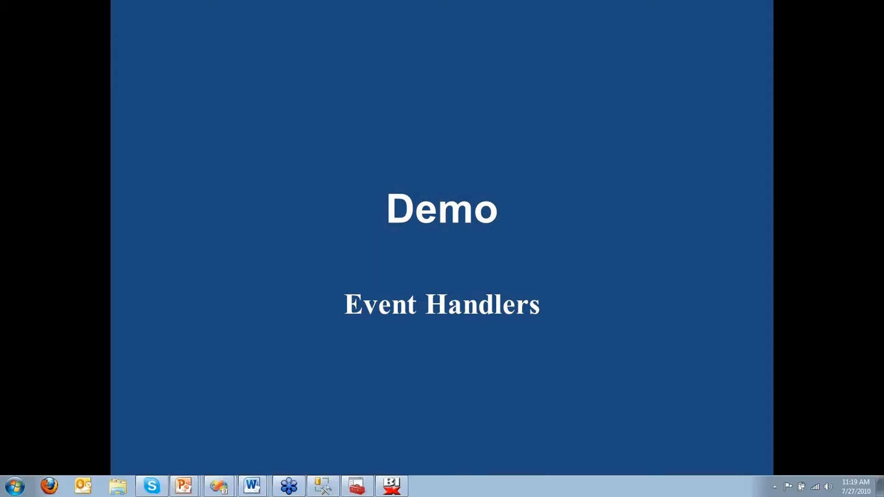
{"action": "left_click", "coordinate": [810, 250]}
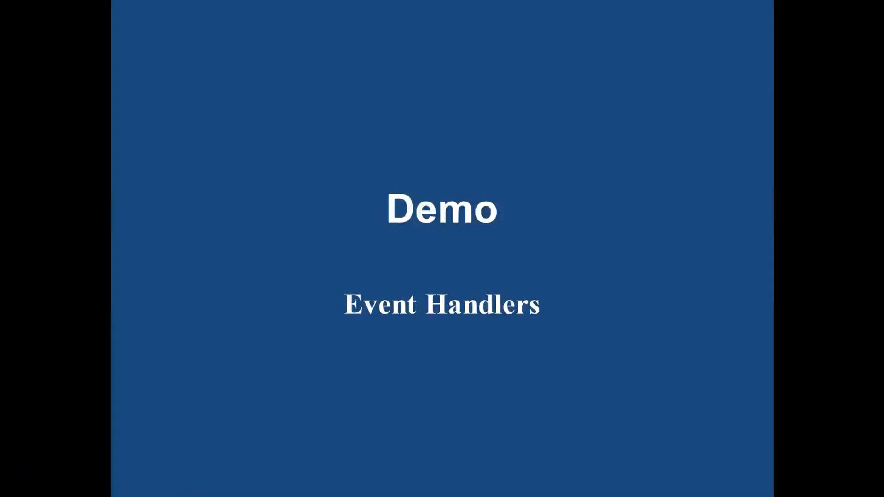
{"action": "key", "text": "alt+Tab"}
{"action": "key", "text": "alt+Tab"}
{"action": "key", "text": "alt+Tab"}
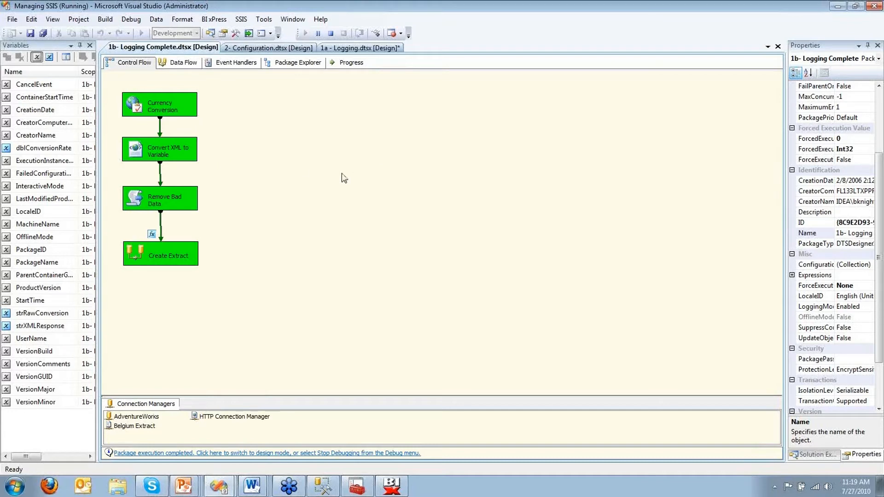
Step: Check the OnPostExecute event handler, return to Control Flow, and stop debugging
{"action": "left_click", "coordinate": [249, 63]}
{"action": "left_click", "coordinate": [450, 94]}
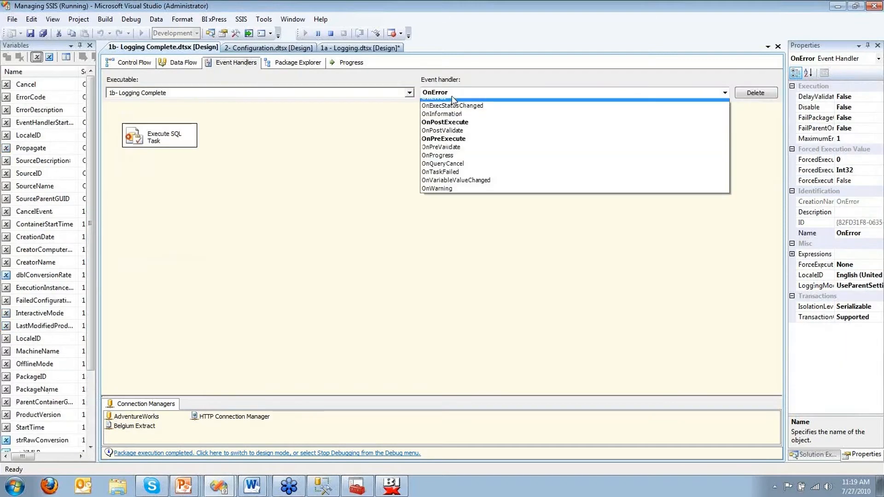
{"action": "left_click", "coordinate": [445, 128]}
{"action": "left_click", "coordinate": [133, 63]}
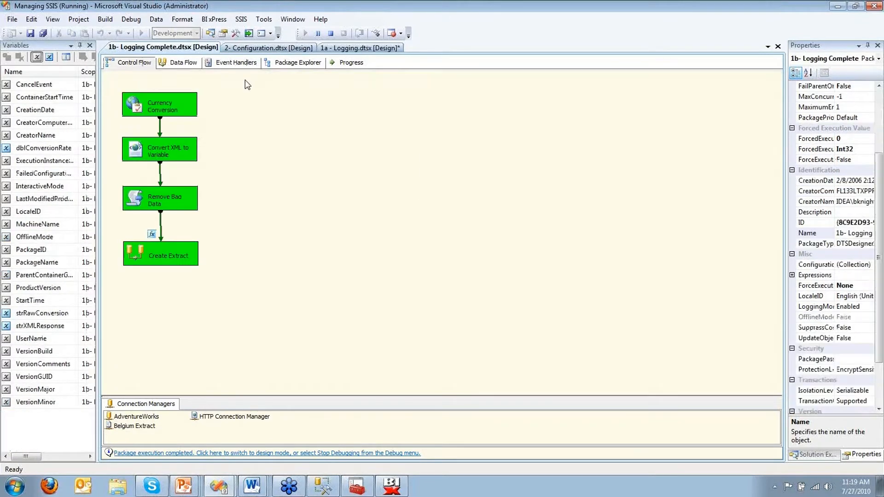
{"action": "left_click", "coordinate": [328, 34]}
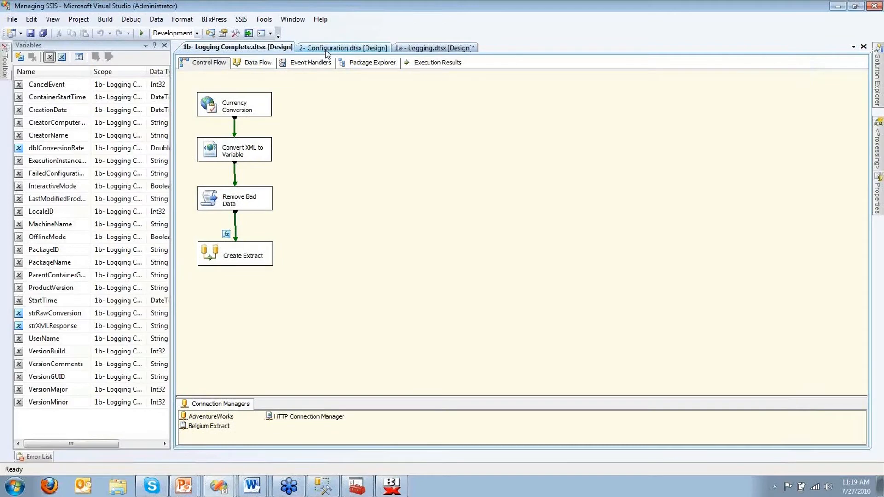
Step: In the OnPostExecute handler, add a Sequence Container beside Log Event and connect them with a precedence constraint
{"action": "left_click", "coordinate": [320, 63]}
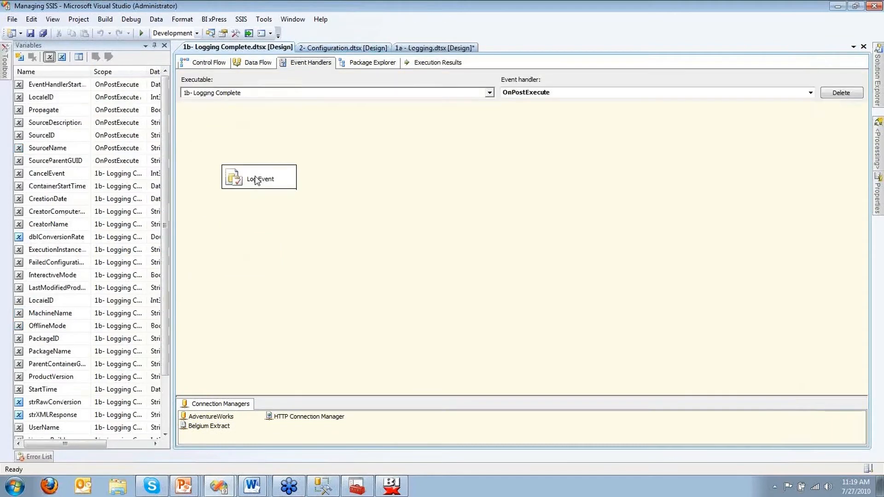
{"action": "left_click_drag", "start_coordinate": [257, 180], "coordinate": [362, 195]}
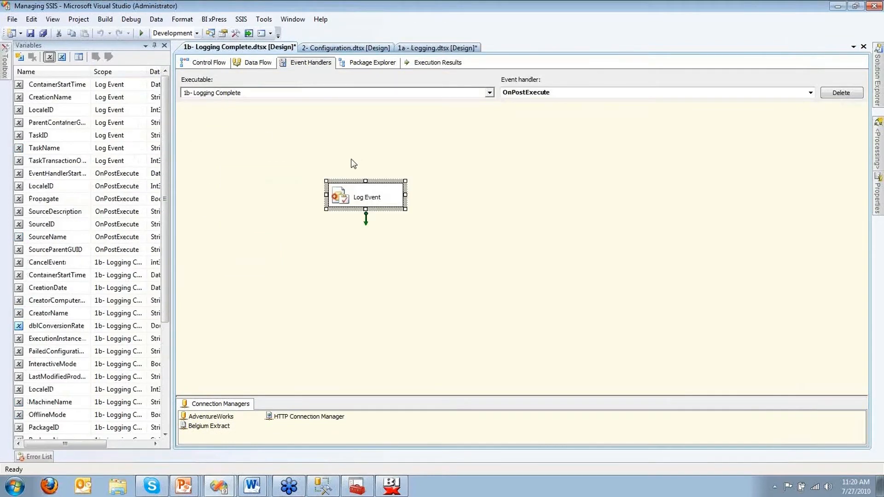
{"action": "mouse_move", "coordinate": [5, 74]}
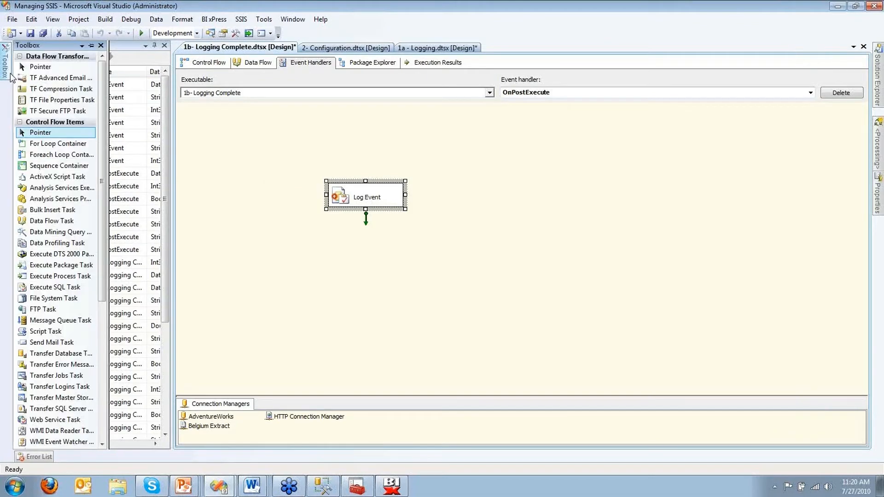
{"action": "left_click_drag", "start_coordinate": [59, 165], "coordinate": [579, 212]}
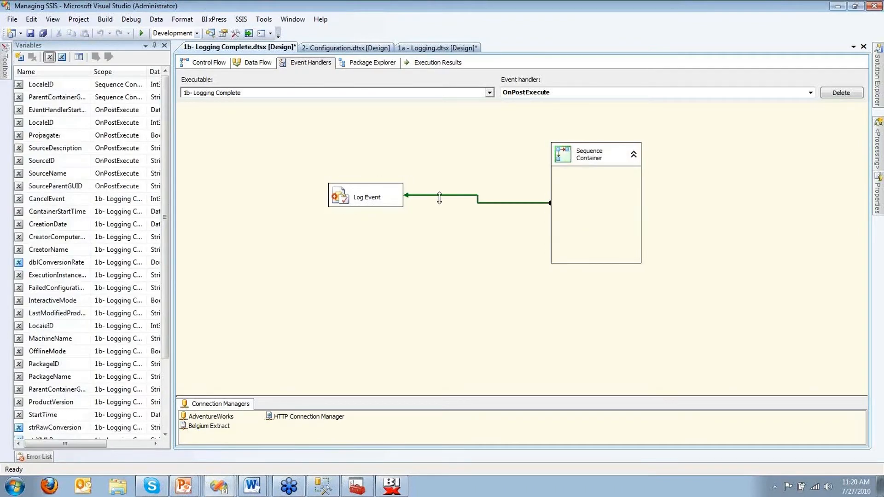
{"action": "left_click", "coordinate": [440, 196]}
{"action": "double_click", "coordinate": [439, 198]}
{"action": "left_click", "coordinate": [440, 183]}
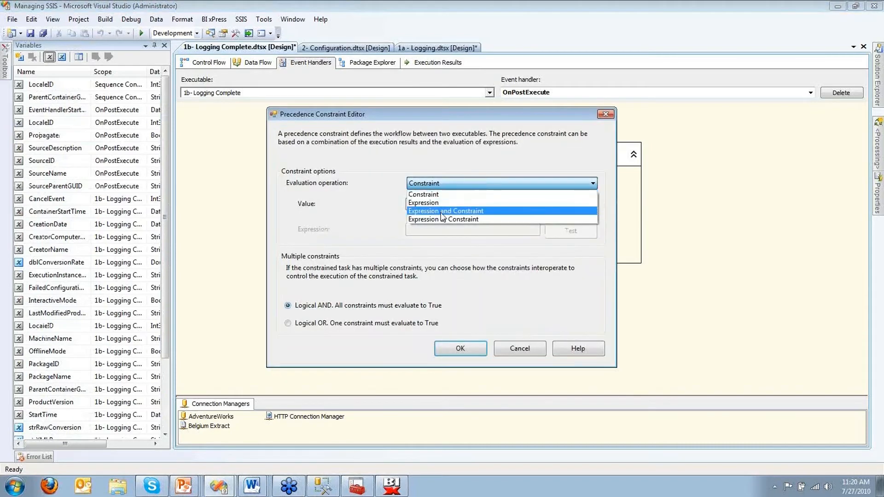
{"action": "left_click", "coordinate": [440, 215]}
{"action": "left_click", "coordinate": [440, 230]}
{"action": "type", "text": "@"}
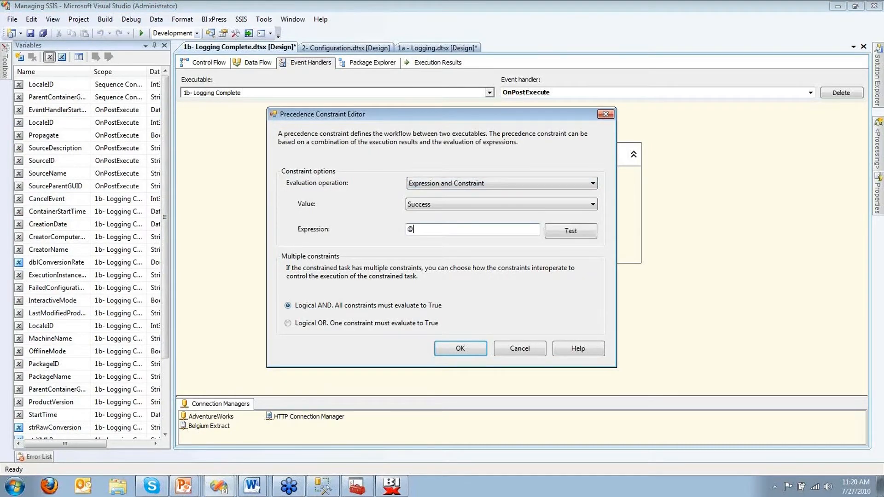
{"action": "type", "text": "SourceName ==@PackageName"}
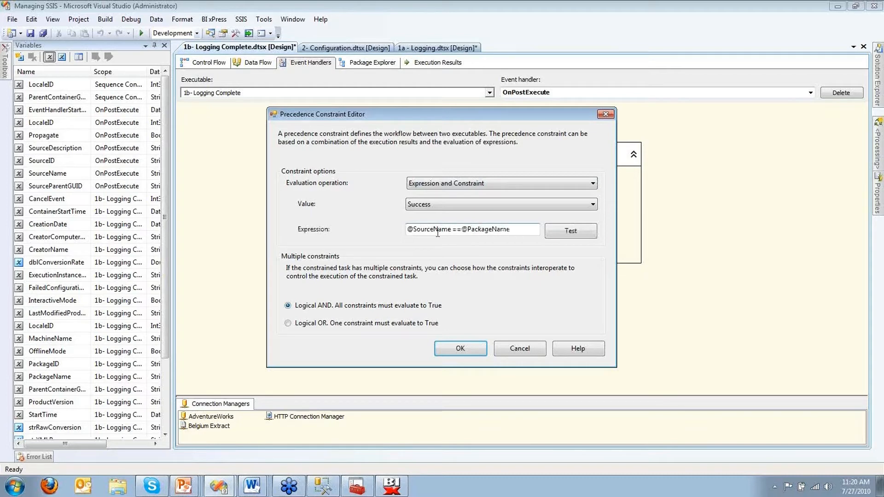
{"action": "left_click", "coordinate": [460, 348]}
Step: Place Log Event below the Sequence Container and review the constraint settings
{"action": "left_click", "coordinate": [367, 193]}
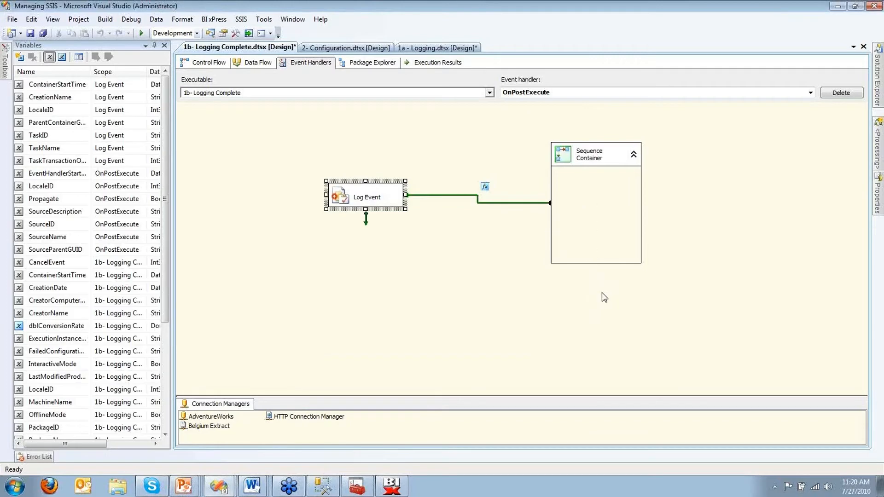
{"action": "left_click_drag", "start_coordinate": [363, 194], "coordinate": [601, 294]}
{"action": "left_click_drag", "start_coordinate": [589, 153], "coordinate": [420, 151]}
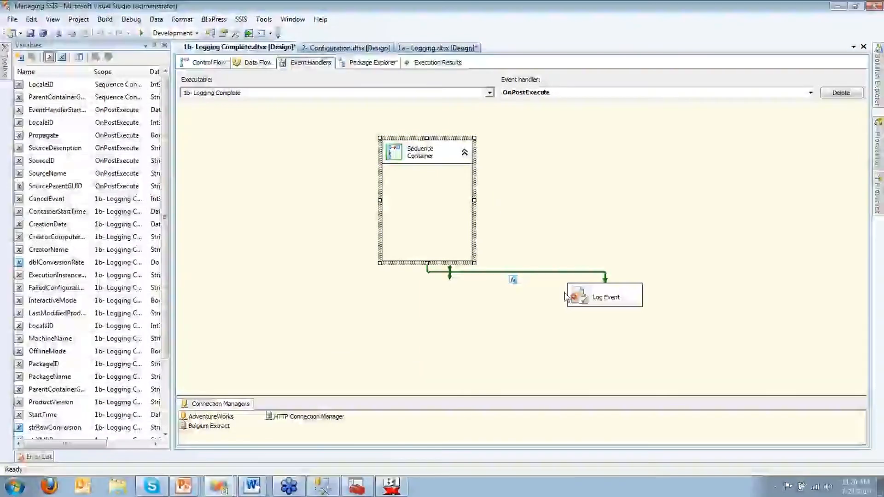
{"action": "left_click", "coordinate": [551, 273]}
{"action": "double_click", "coordinate": [551, 272]}
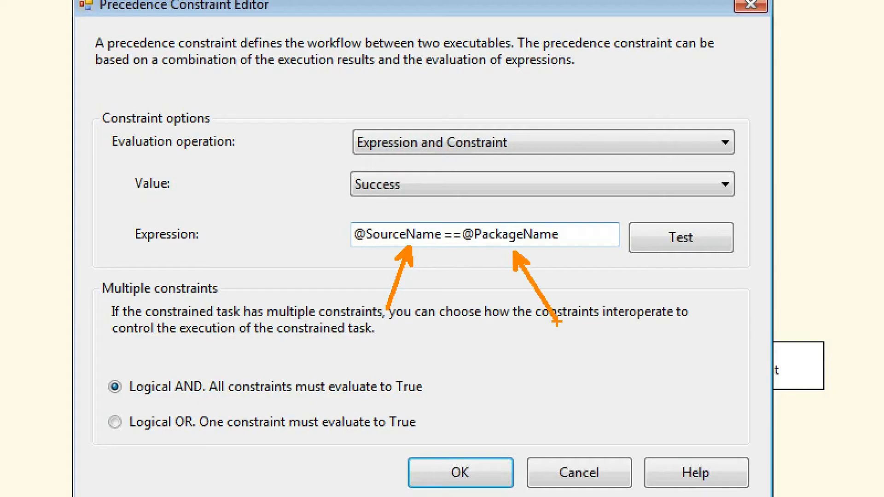
{"action": "key", "text": "Escape"}
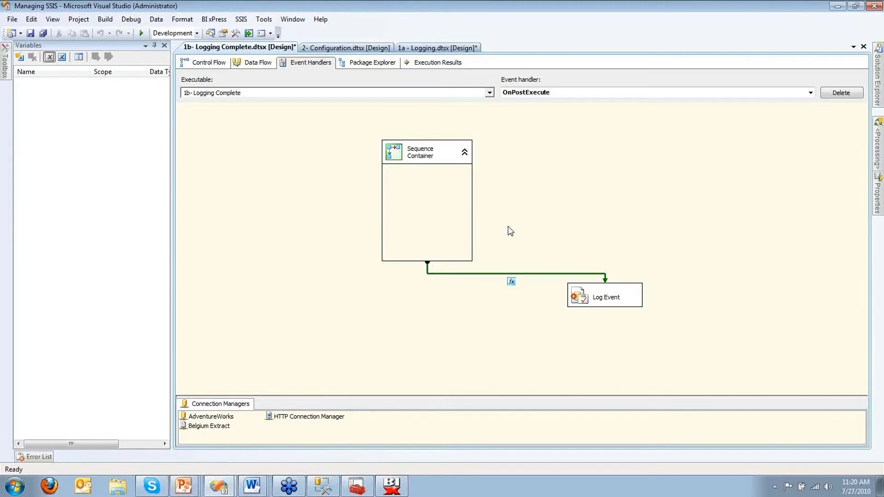
Step: Switch back to the PowerPoint slide show
{"action": "left_click", "coordinate": [328, 119]}
{"action": "key", "text": "alt+Tab"}
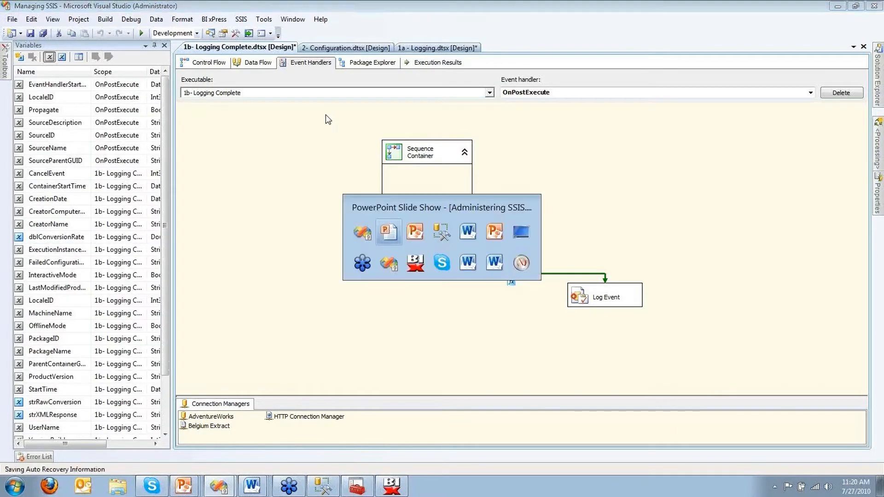
{"action": "key", "text": "alt+Tab"}
{"action": "key", "text": "alt+Tab"}
{"action": "key", "text": "alt+Tab"}
{"action": "key", "text": "alt+Tab"}
{"action": "key", "text": "alt+Tab"}
{"action": "key", "text": "alt+Tab"}
{"action": "key", "text": "alt+Tab"}
{"action": "key", "text": "alt+Tab"}
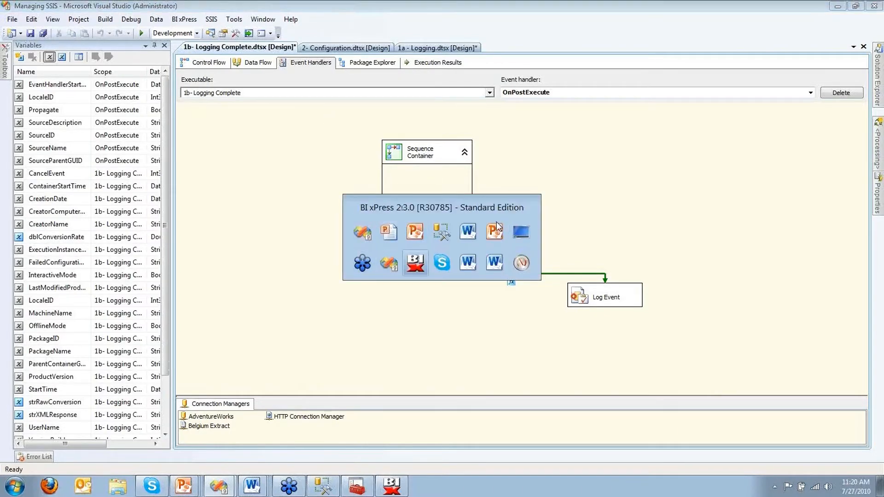
{"action": "left_click", "coordinate": [461, 487]}
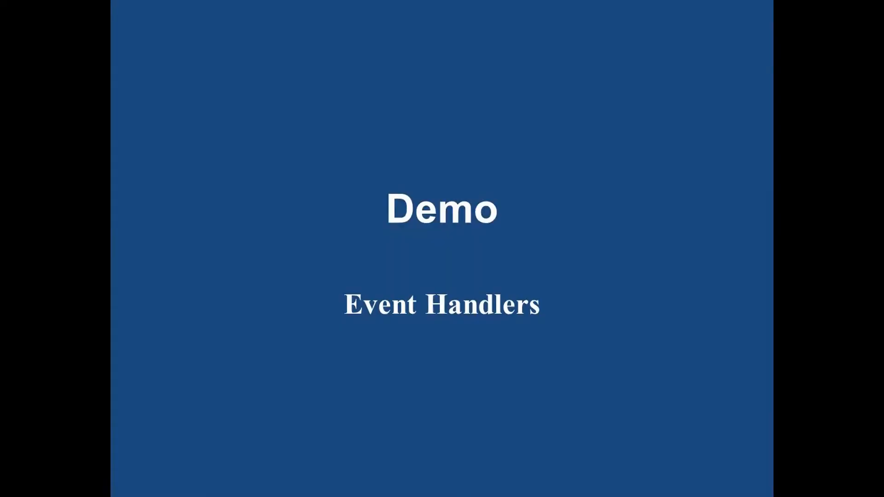
Step: Advance through the BI xPress overview to the 'Demo – BI xPress Community Edition' slide, then return to Visual Studio
{"action": "key", "text": "Right"}
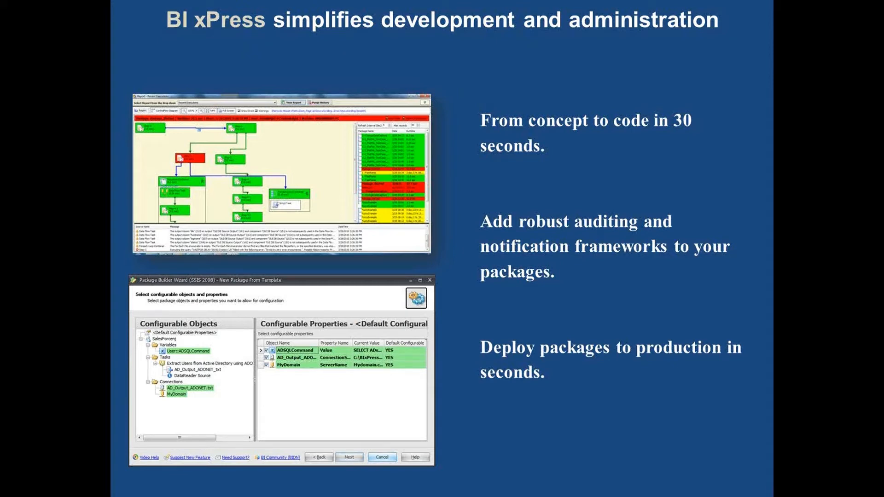
{"action": "key", "text": "Right"}
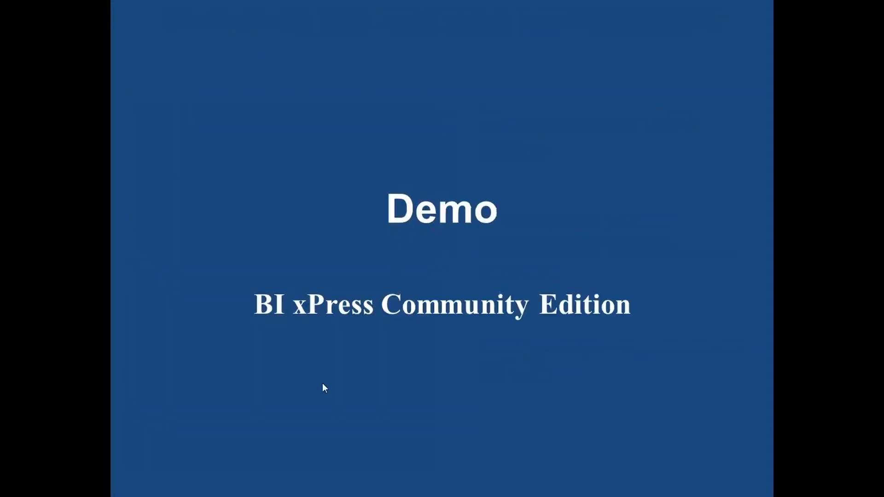
{"action": "key", "text": "alt+Tab"}
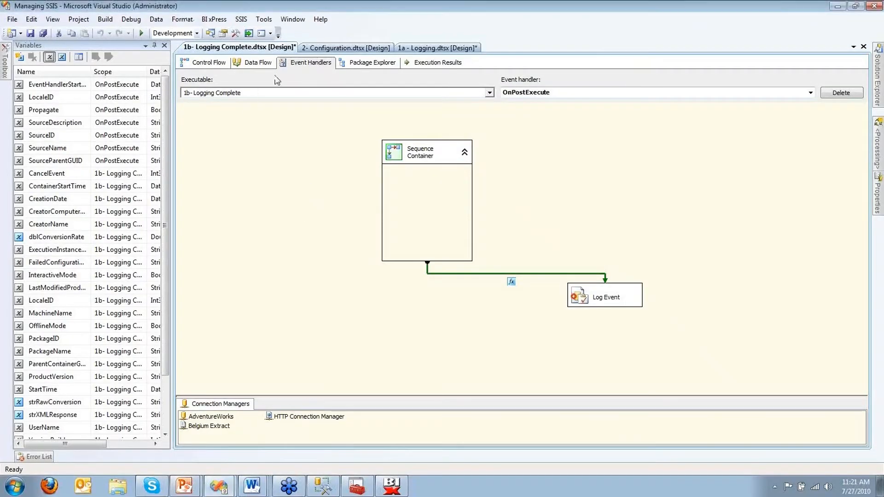
Step: Apply the BI xPress Auditing Framework to 1b- Logging Complete with Add/Re-Apply, keeping the BIxPress connection and default options
{"action": "left_click", "coordinate": [206, 65]}
{"action": "mouse_move", "coordinate": [878, 73]}
{"action": "right_click", "coordinate": [777, 131]}
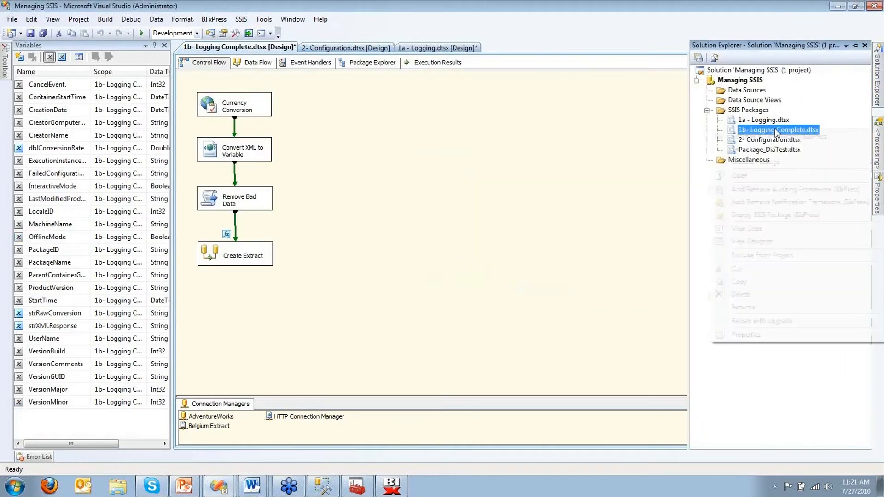
{"action": "left_click", "coordinate": [784, 190]}
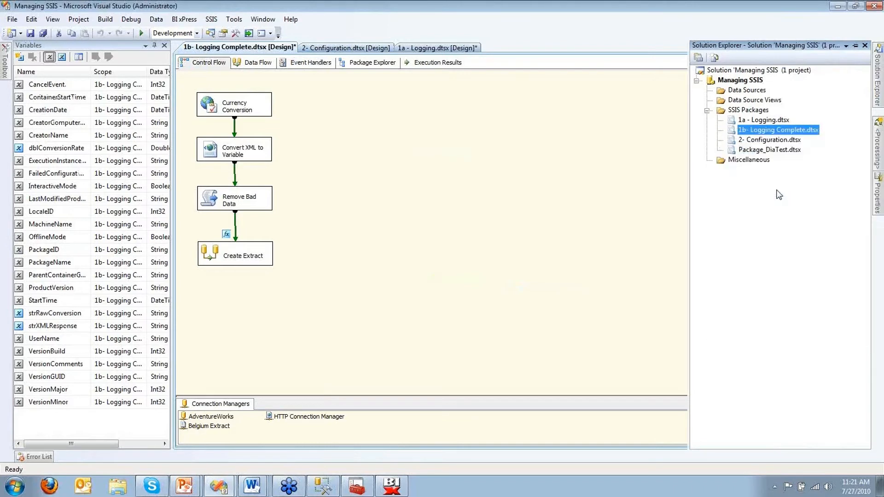
{"action": "left_click", "coordinate": [393, 257]}
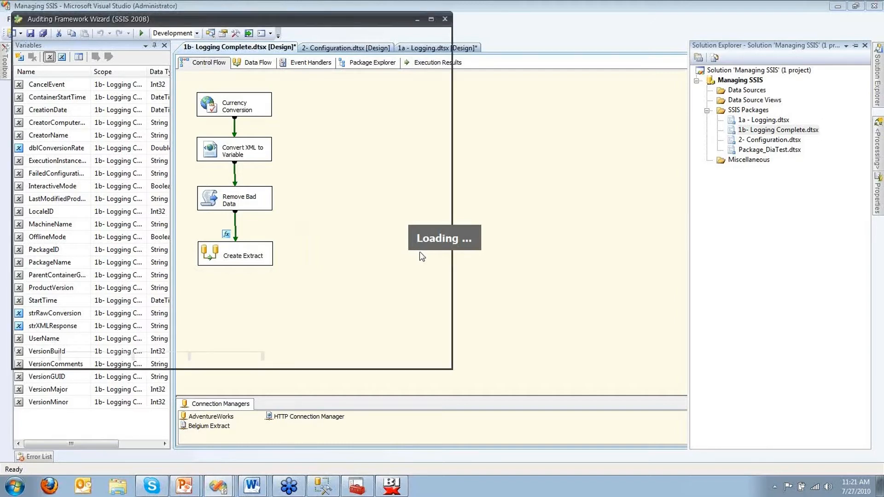
{"action": "left_click", "coordinate": [336, 357]}
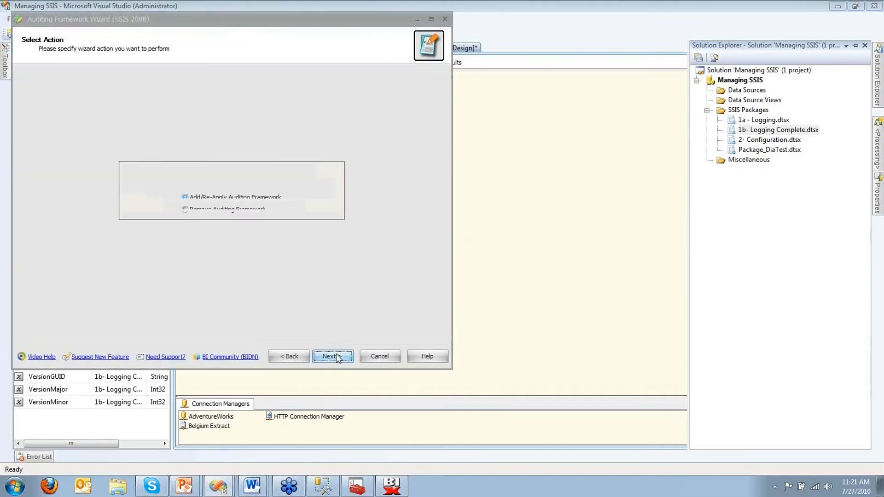
{"action": "left_click", "coordinate": [337, 356]}
{"action": "left_click", "coordinate": [332, 357]}
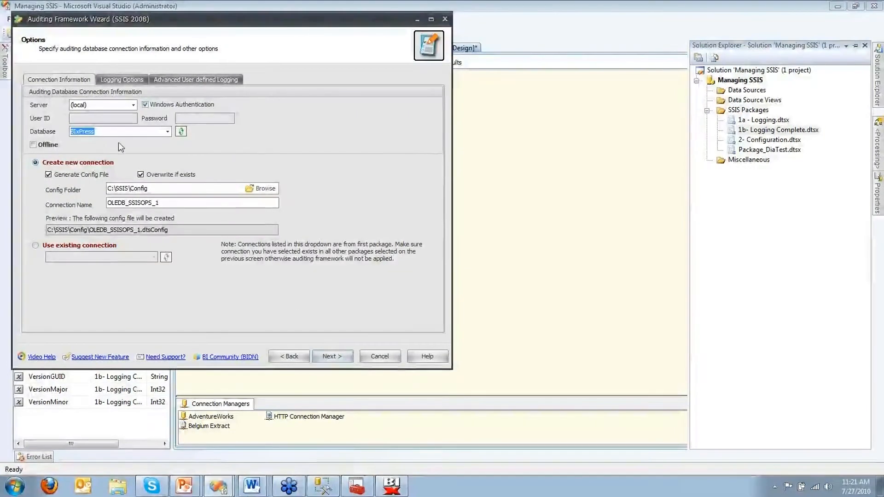
{"action": "left_click", "coordinate": [159, 83]}
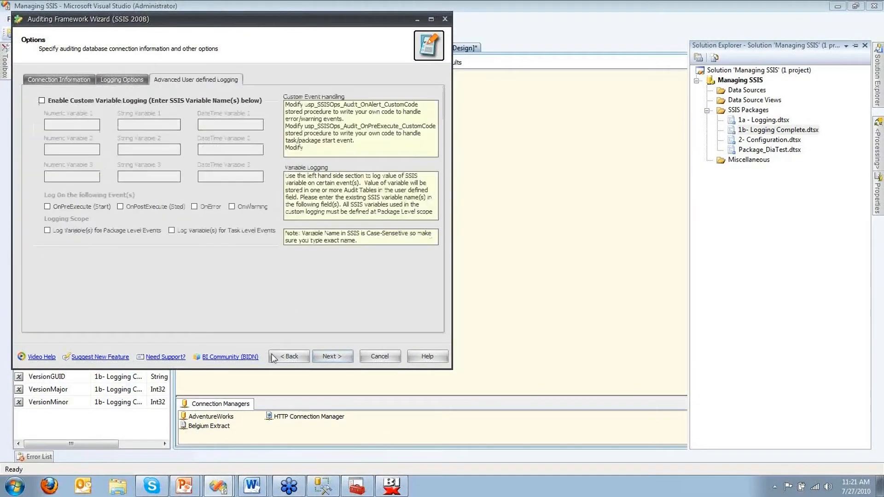
{"action": "left_click", "coordinate": [339, 357]}
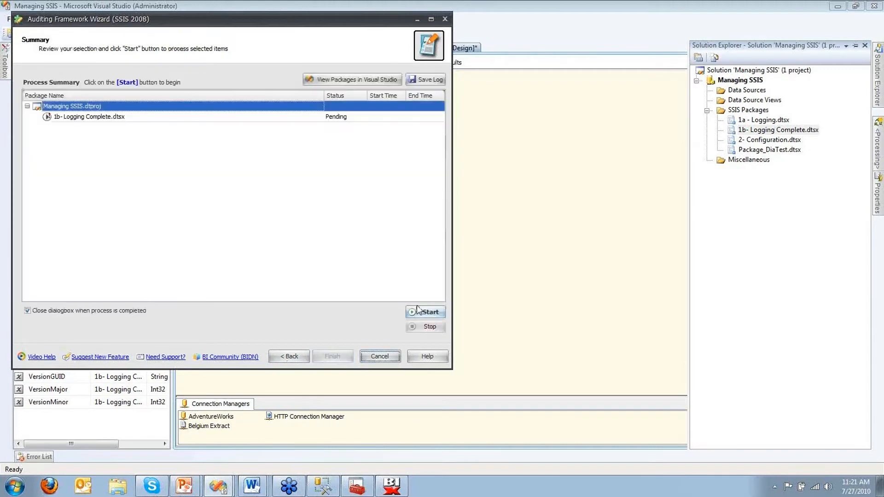
{"action": "left_click", "coordinate": [421, 312]}
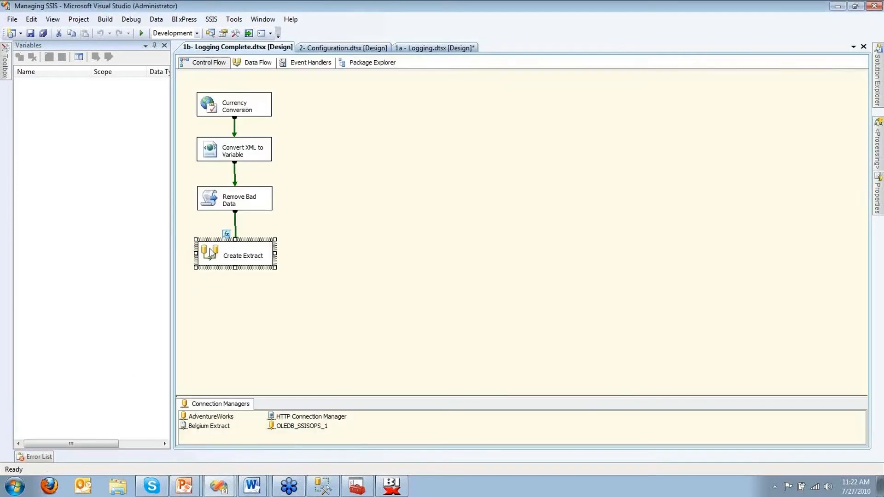
Step: Auto-layout the Create Extract data flow diagram into a vertical column
{"action": "double_click", "coordinate": [210, 252]}
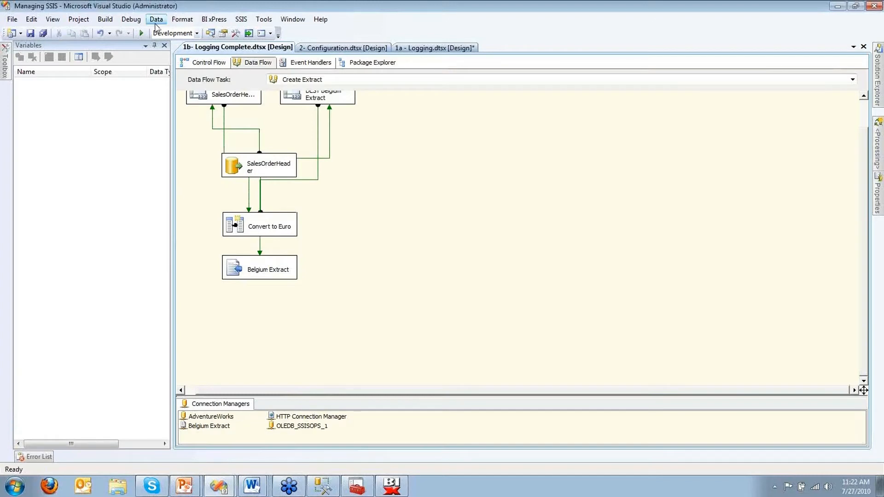
{"action": "left_click", "coordinate": [182, 19]}
{"action": "mouse_move", "coordinate": [207, 32]}
{"action": "left_click", "coordinate": [281, 32]}
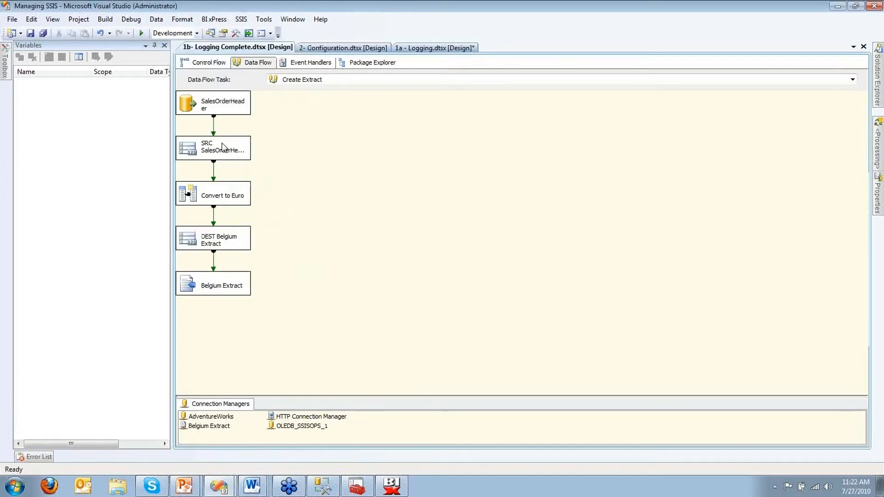
{"action": "left_click", "coordinate": [224, 149]}
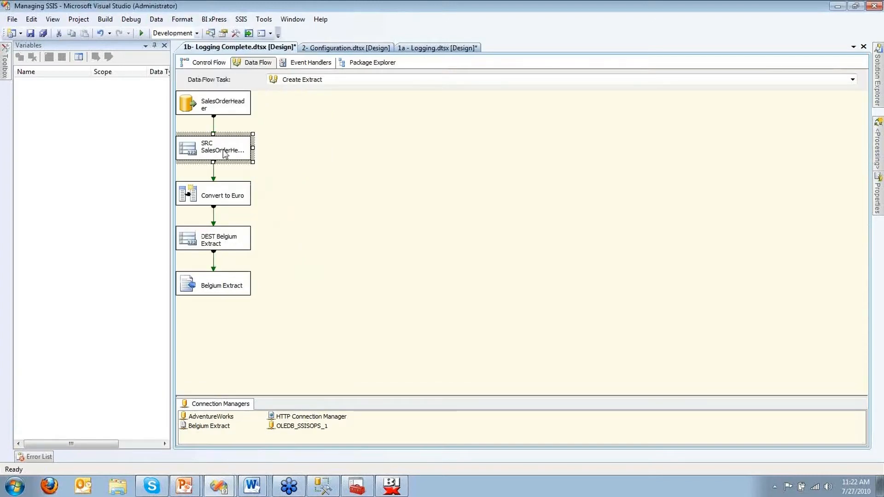
{"action": "left_click", "coordinate": [212, 241]}
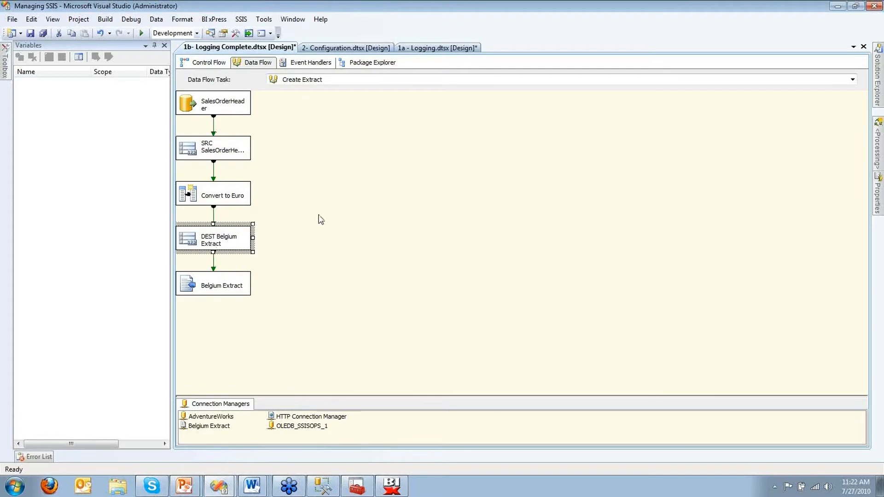
Step: Auto-layout the OnError event handler diagram
{"action": "left_click", "coordinate": [317, 65]}
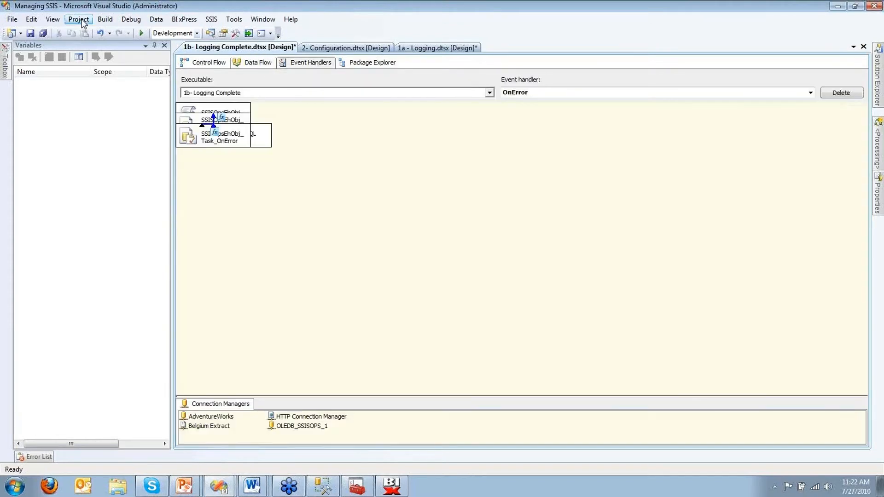
{"action": "left_click", "coordinate": [365, 190]}
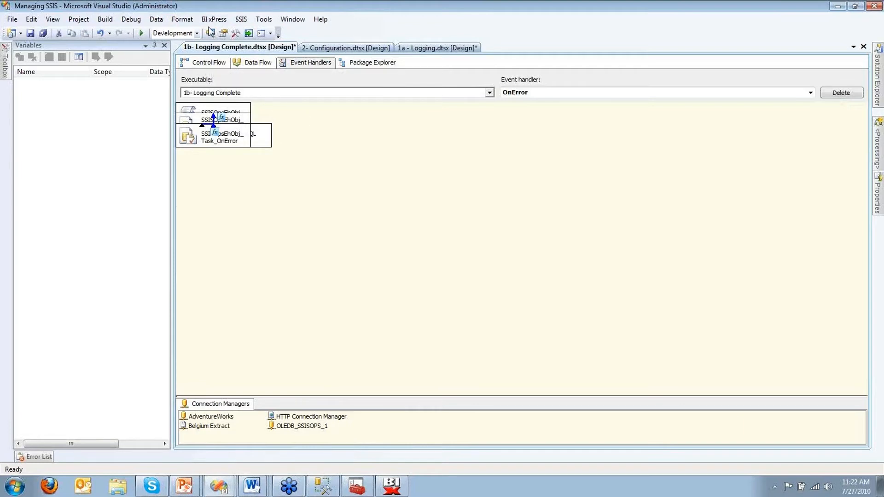
{"action": "left_click", "coordinate": [186, 21]}
{"action": "mouse_move", "coordinate": [207, 33]}
{"action": "left_click", "coordinate": [281, 33]}
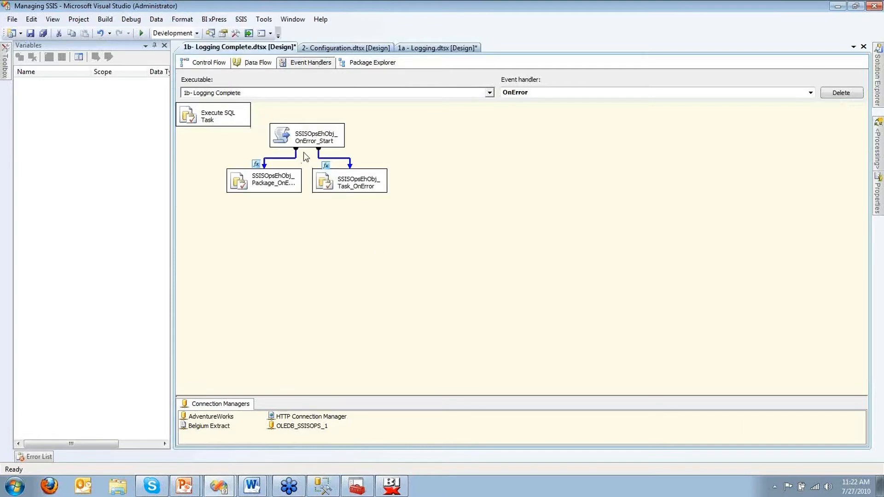
Step: Auto-layout the OnPostExecute event handler diagram into a tree
{"action": "left_click", "coordinate": [515, 93]}
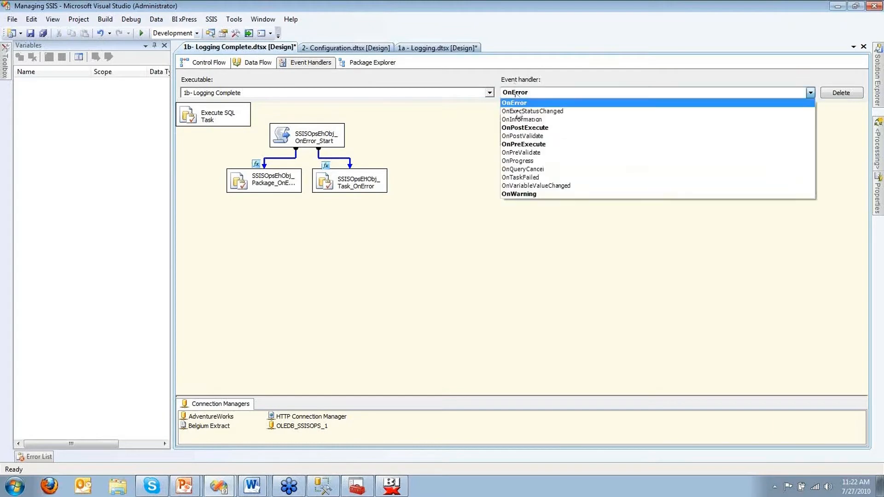
{"action": "left_click", "coordinate": [523, 134]}
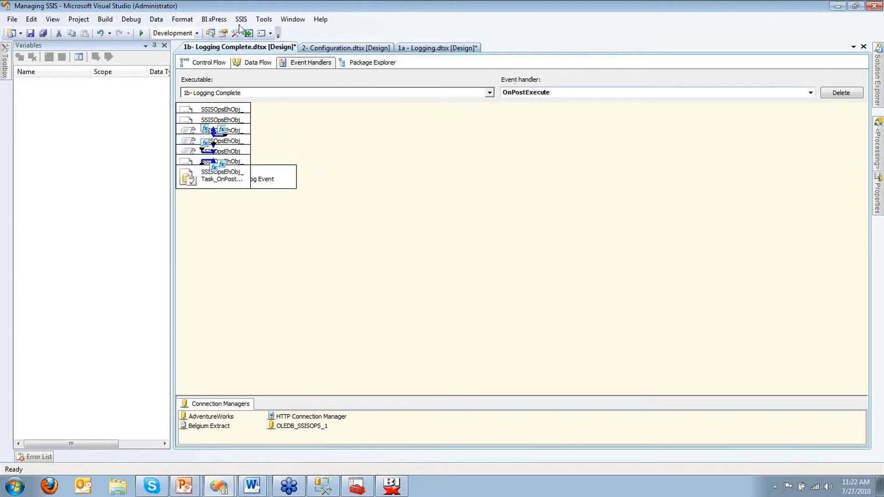
{"action": "left_click", "coordinate": [184, 18]}
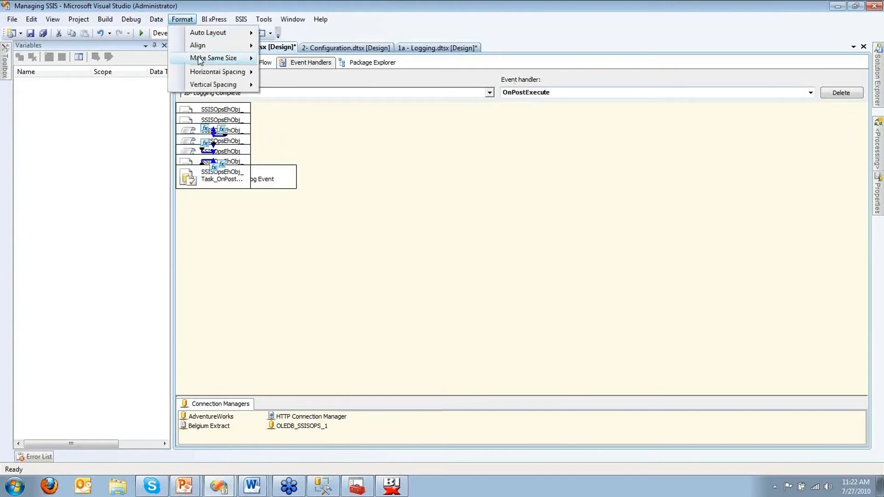
{"action": "mouse_move", "coordinate": [240, 32]}
{"action": "left_click", "coordinate": [284, 32]}
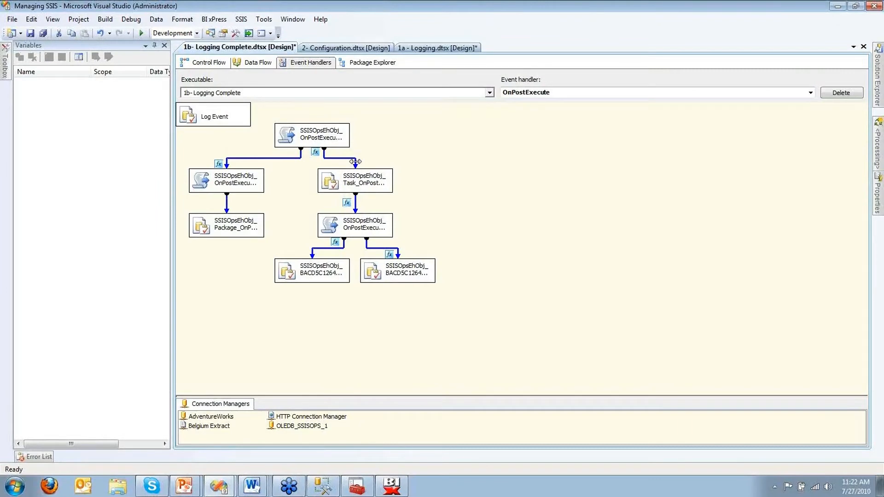
Step: Execute 1b- Logging Complete from Solution Explorer and open BI xPress View Auditing Reports
{"action": "left_click", "coordinate": [213, 64]}
{"action": "mouse_move", "coordinate": [879, 73]}
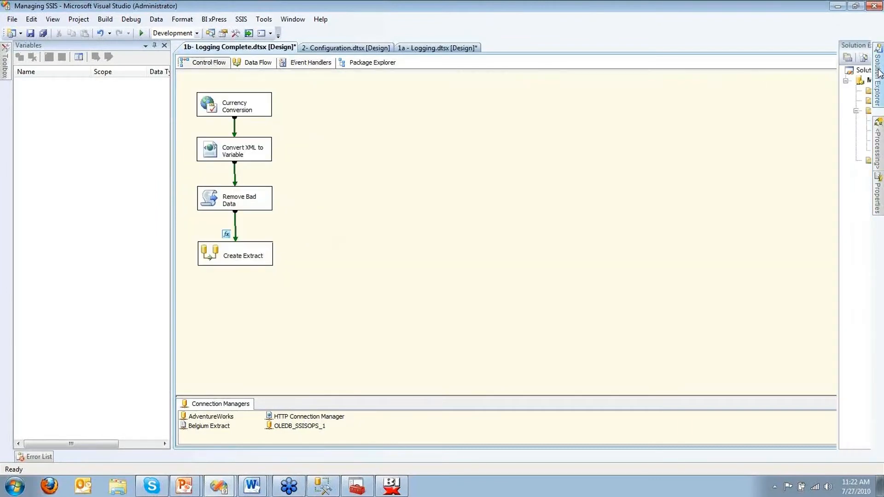
{"action": "right_click", "coordinate": [770, 135]}
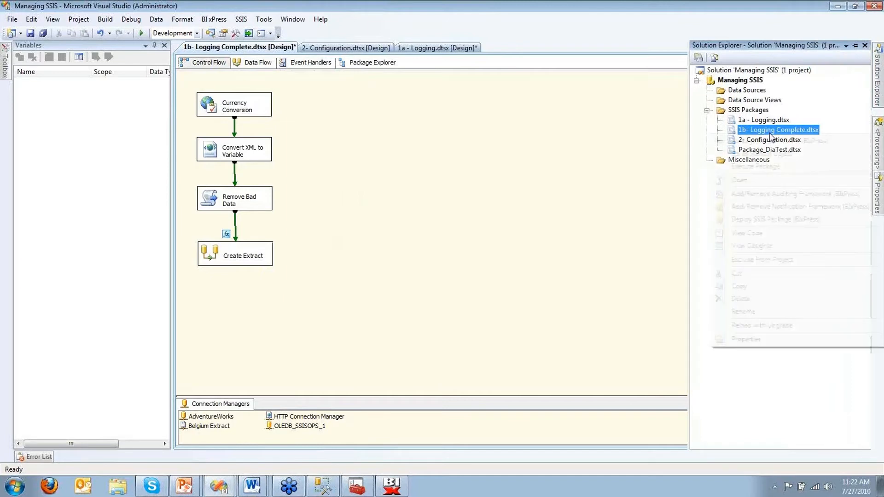
{"action": "left_click", "coordinate": [756, 166]}
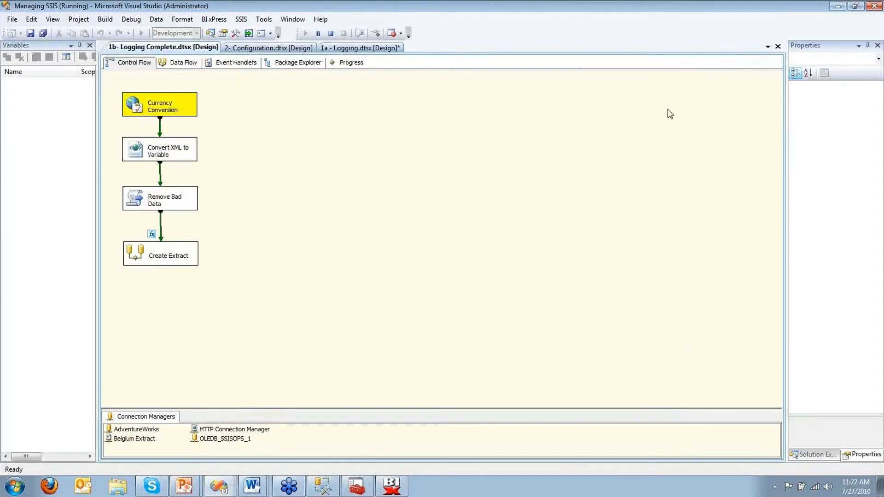
{"action": "left_click", "coordinate": [214, 18]}
{"action": "left_click", "coordinate": [237, 70]}
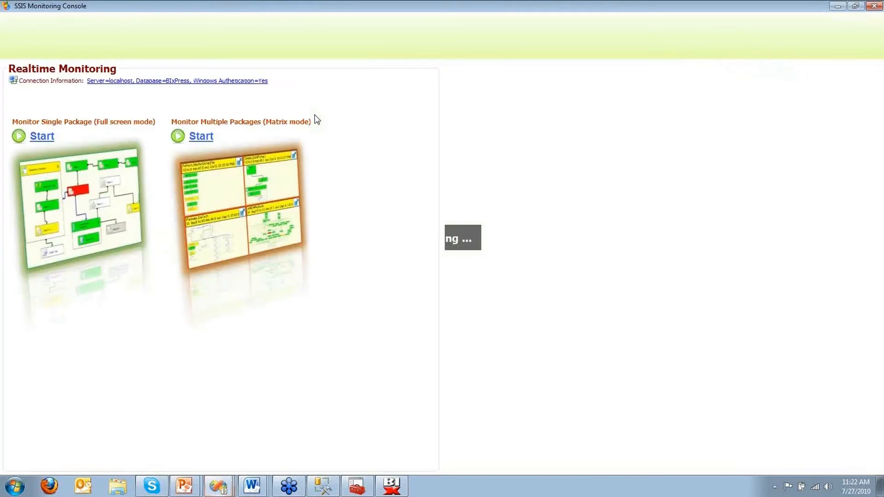
Step: Open the Execution ControlFlow Diagram and compare the Package_DiaTest run from 7/20 10:09
{"action": "left_click", "coordinate": [202, 136]}
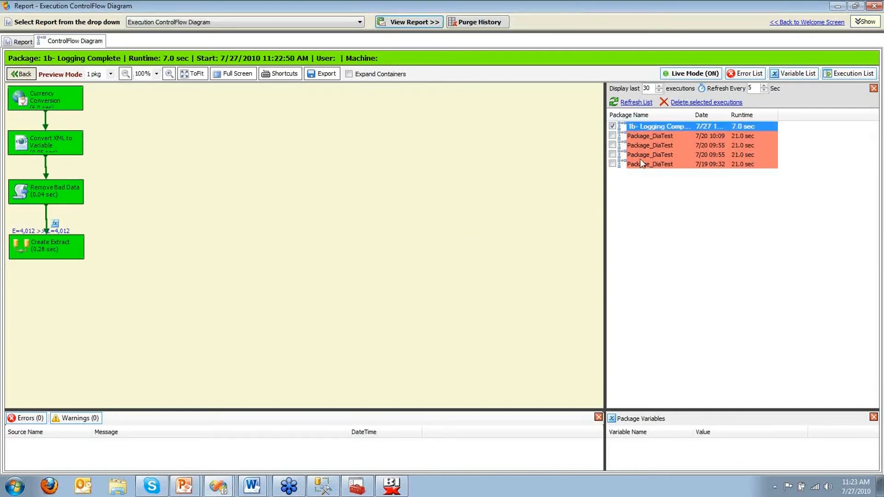
{"action": "left_click", "coordinate": [642, 136]}
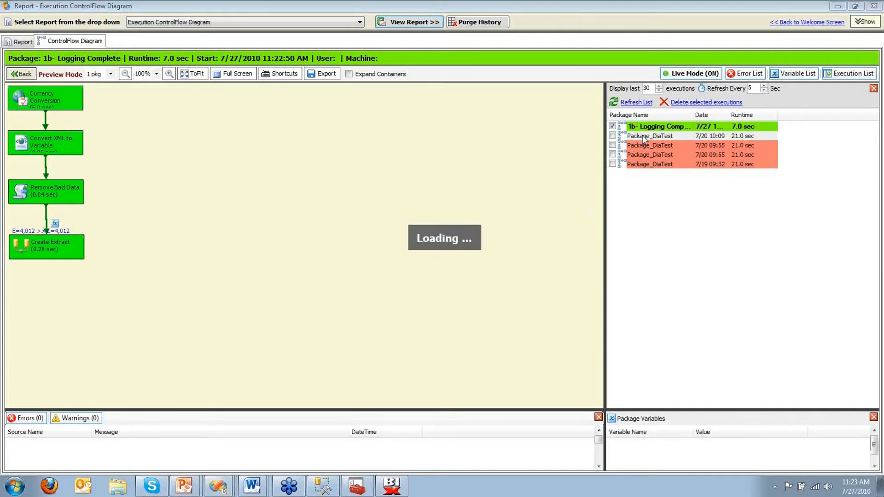
{"action": "left_click", "coordinate": [612, 136]}
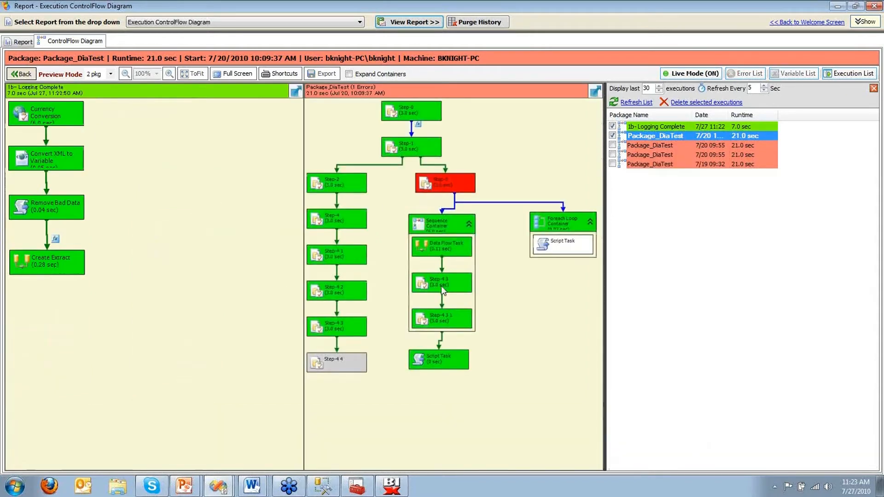
Step: View the Recent Executions report, then close the report window
{"action": "left_click", "coordinate": [178, 23]}
{"action": "left_click", "coordinate": [179, 26]}
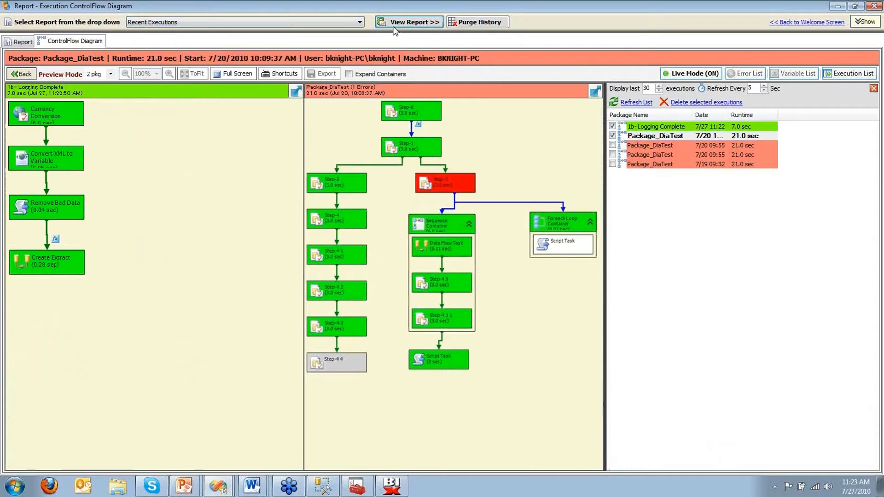
{"action": "left_click", "coordinate": [394, 26]}
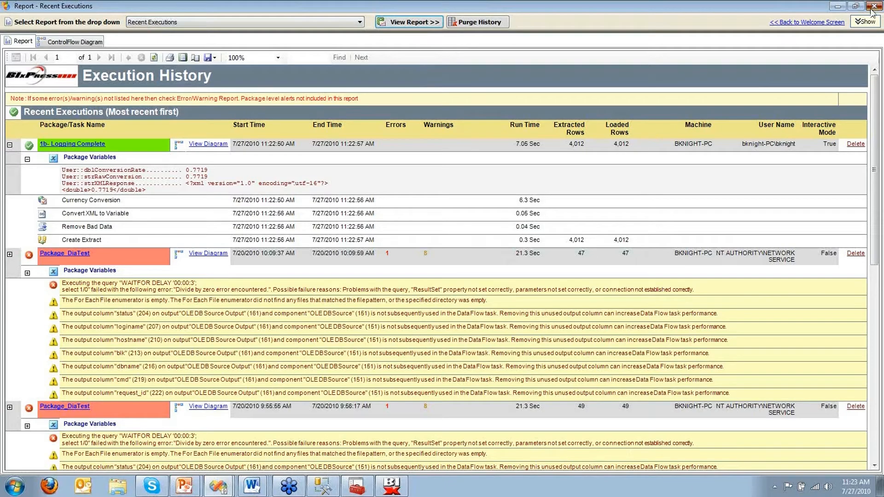
{"action": "left_click", "coordinate": [872, 6]}
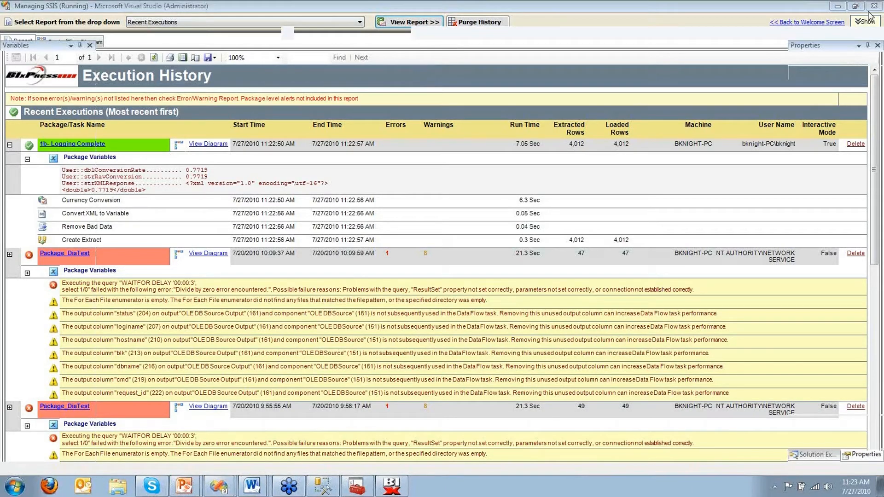
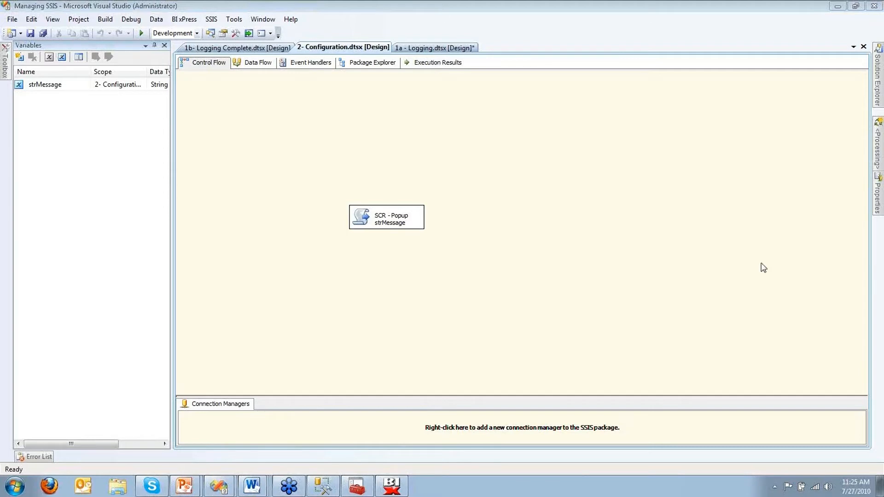
Step: Bring Visual Studio forward and select the strMessage String variable in 2- Configuration
{"action": "left_click", "coordinate": [720, 140]}
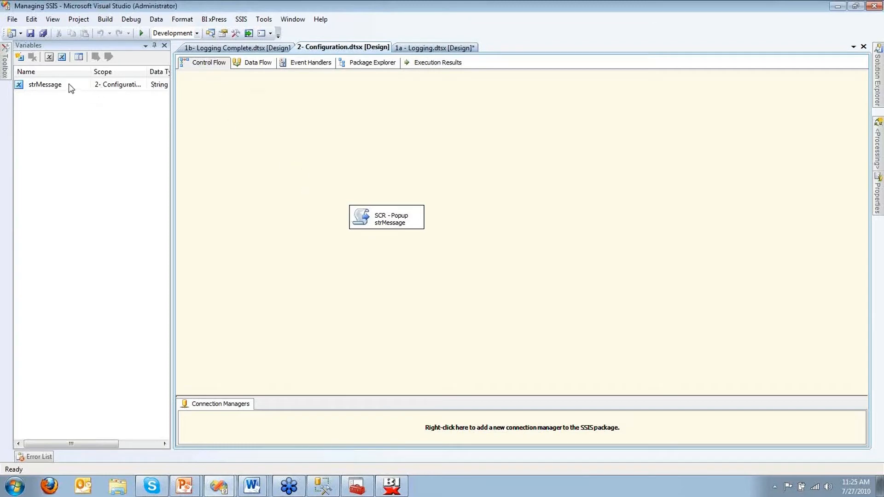
{"action": "left_click", "coordinate": [38, 87]}
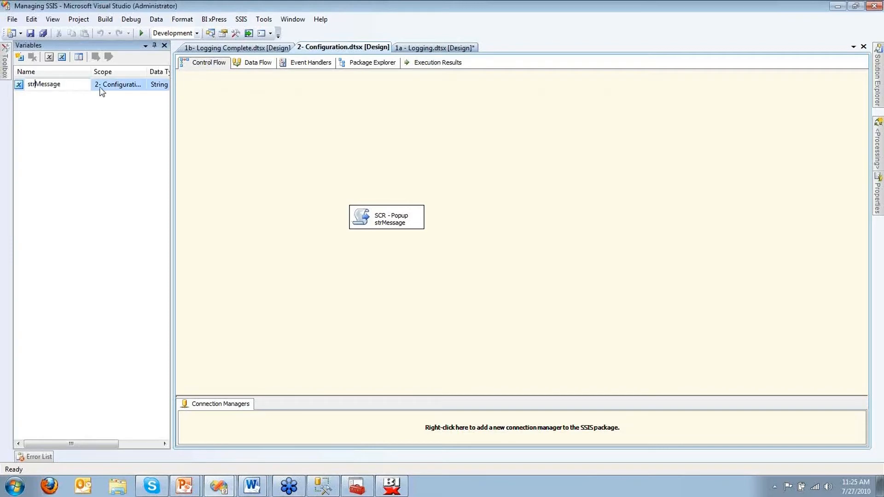
{"action": "left_click", "coordinate": [256, 95]}
Step: Execute 2- Configuration.dtsx, dismiss the 'Get Lost World' popup, and stop debugging
{"action": "mouse_move", "coordinate": [878, 78]}
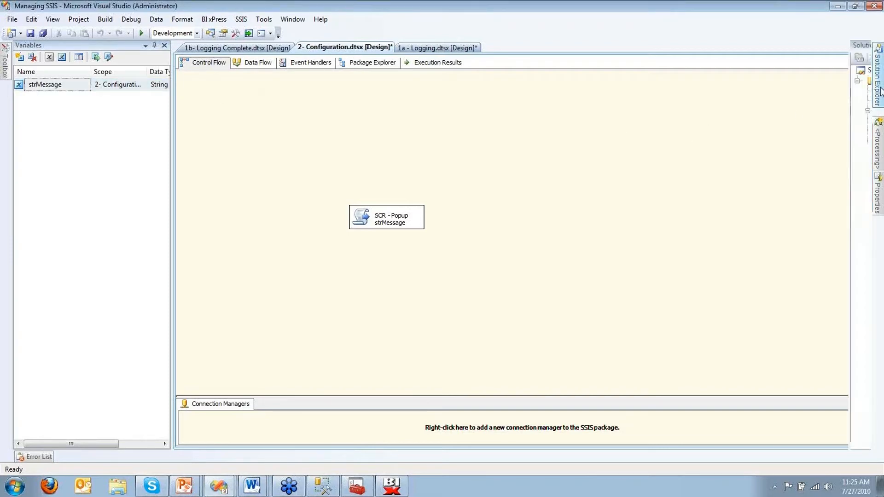
{"action": "left_click", "coordinate": [784, 139]}
{"action": "right_click", "coordinate": [784, 139]}
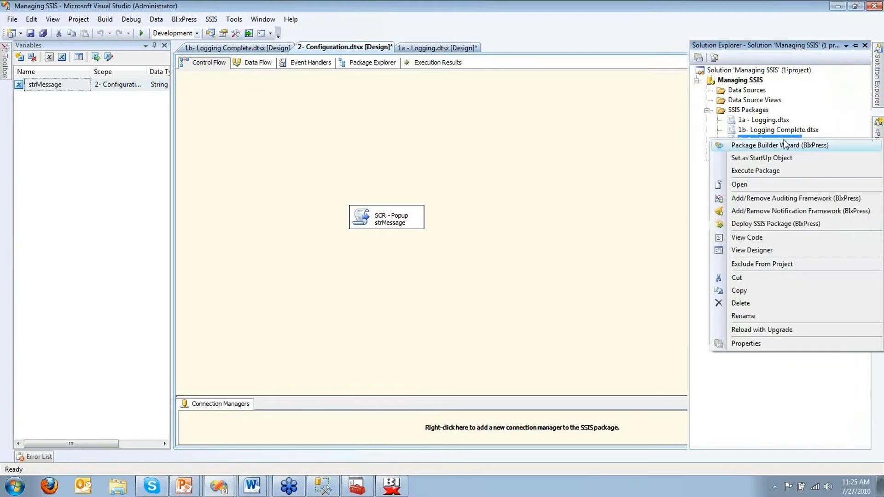
{"action": "left_click", "coordinate": [779, 173]}
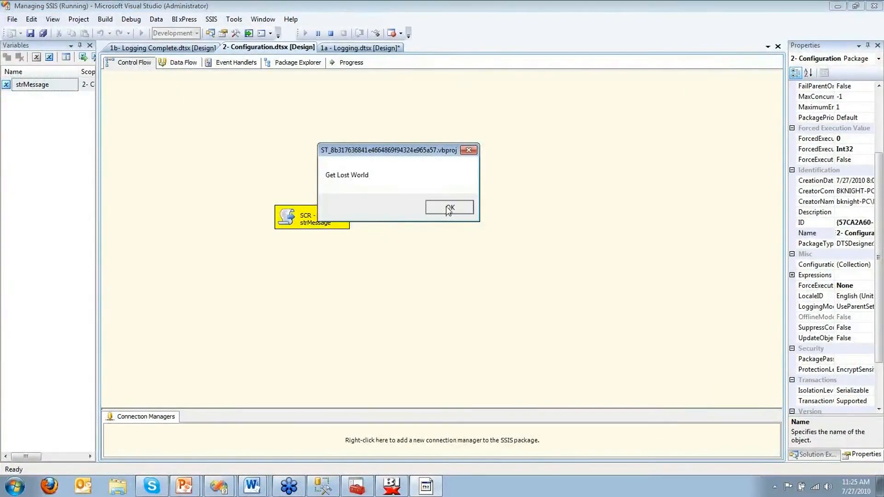
{"action": "left_click", "coordinate": [449, 208]}
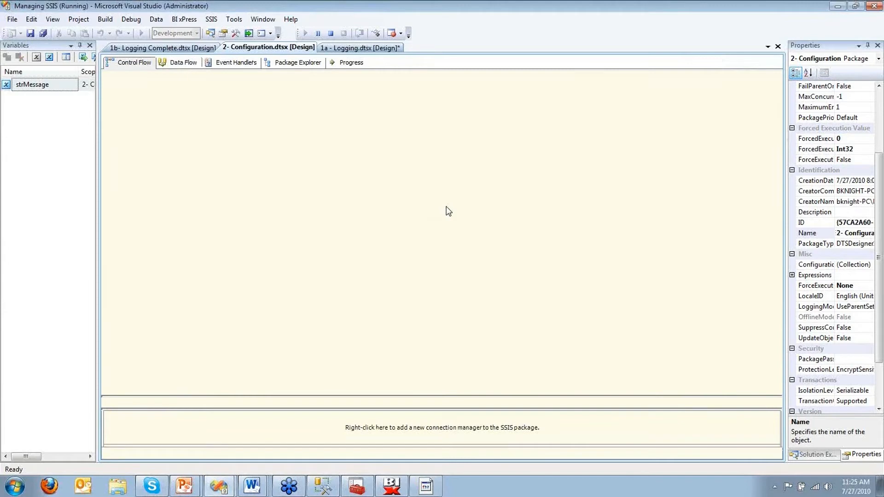
{"action": "key", "text": "shift+F5"}
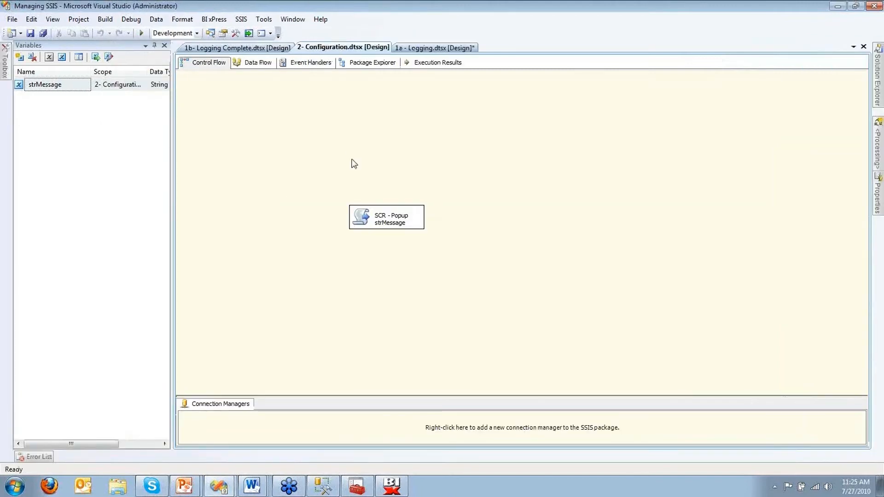
Step: Create a new OLE DB connection manager to localhost.AdventureWorksDW
{"action": "right_click", "coordinate": [400, 431]}
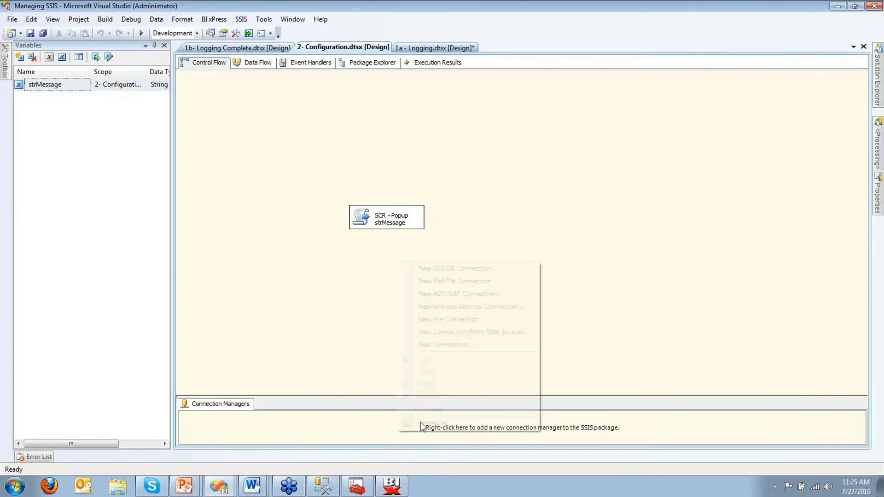
{"action": "left_click", "coordinate": [453, 335]}
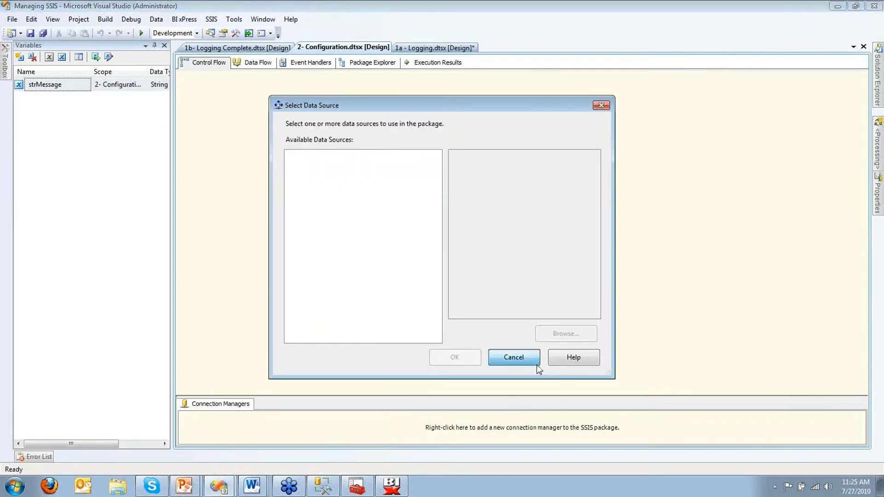
{"action": "left_click", "coordinate": [536, 364]}
{"action": "right_click", "coordinate": [492, 429]}
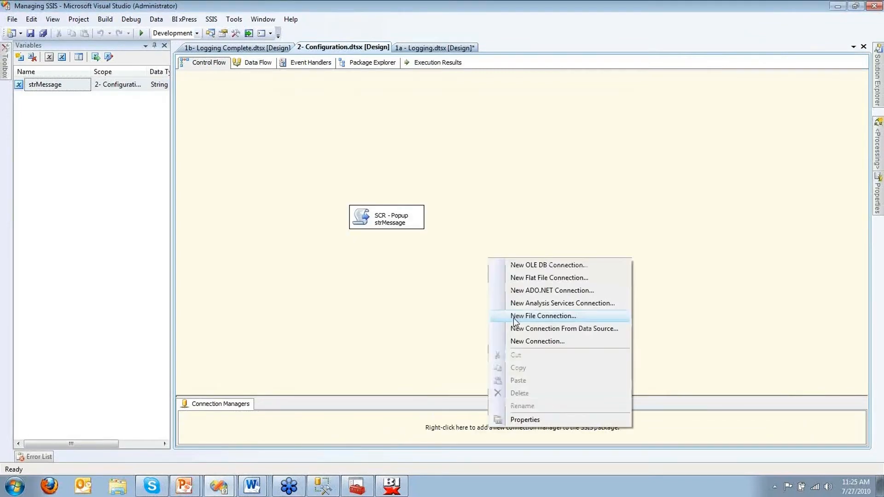
{"action": "left_click", "coordinate": [534, 265]}
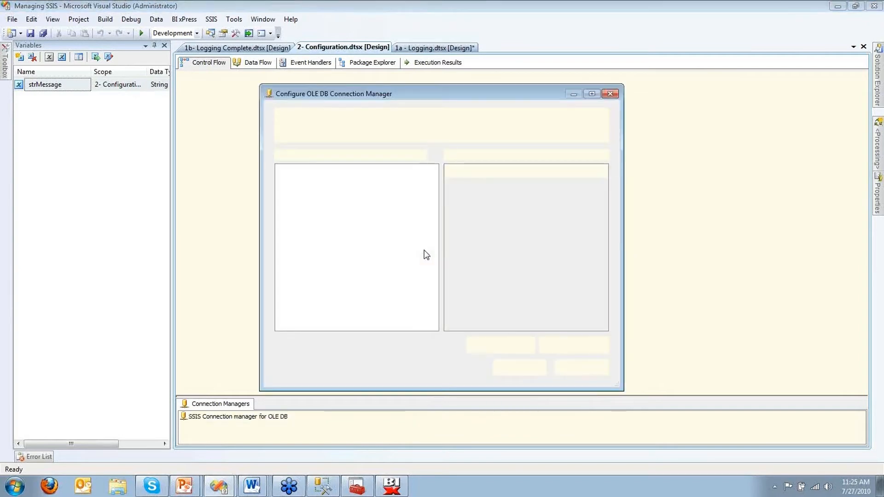
{"action": "left_click", "coordinate": [527, 370]}
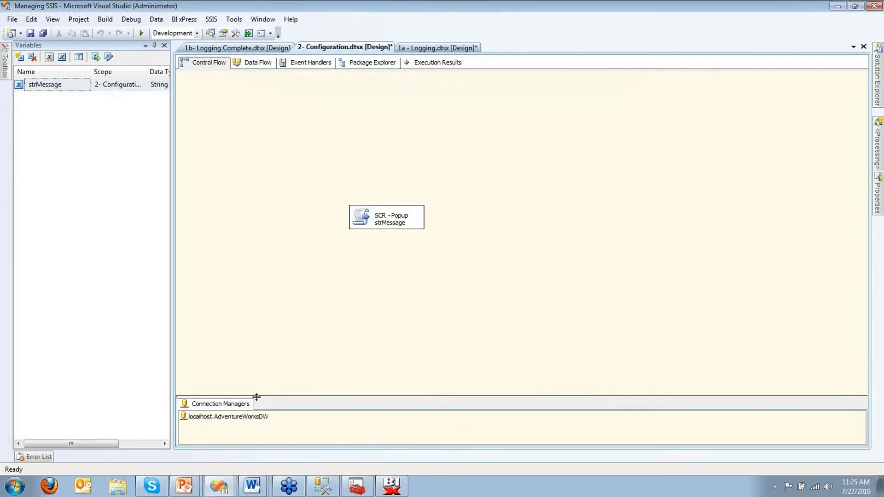
Step: Rename the connection to AdventureWorksDW by removing the 'localhost.' prefix
{"action": "right_click", "coordinate": [245, 417]}
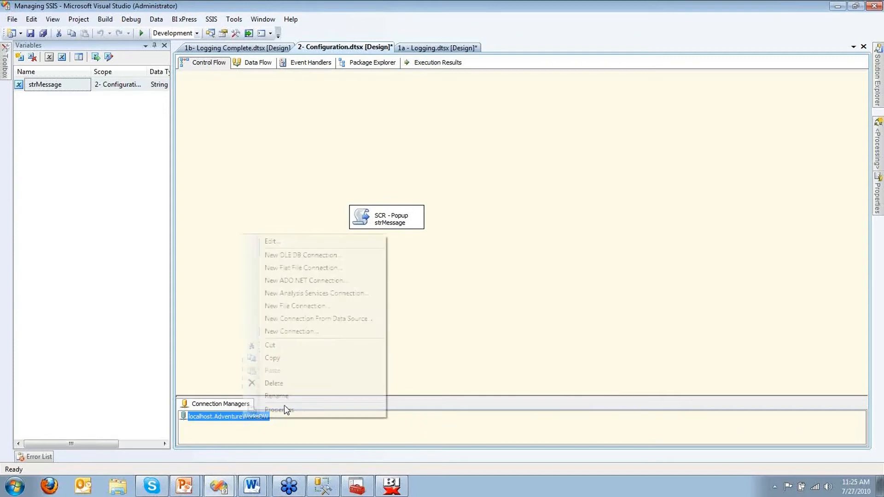
{"action": "key", "text": "m"}
{"action": "key", "text": "Home"}
{"action": "key", "text": "Delete"}
{"action": "key", "text": "Delete"}
{"action": "key", "text": "Delete"}
{"action": "key", "text": "Delete"}
{"action": "key", "text": "Delete"}
{"action": "key", "text": "Delete"}
{"action": "key", "text": "Delete"}
{"action": "key", "text": "Delete"}
{"action": "key", "text": "Delete"}
{"action": "key", "text": "Delete"}
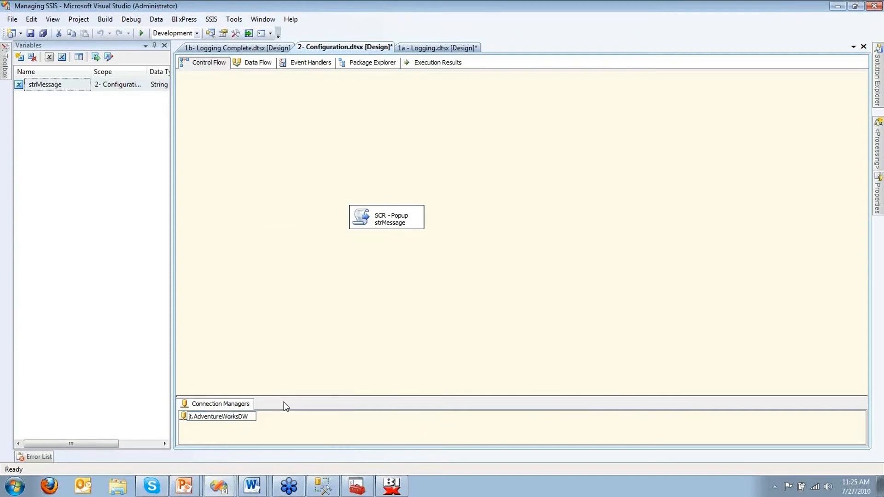
{"action": "key", "text": "Return"}
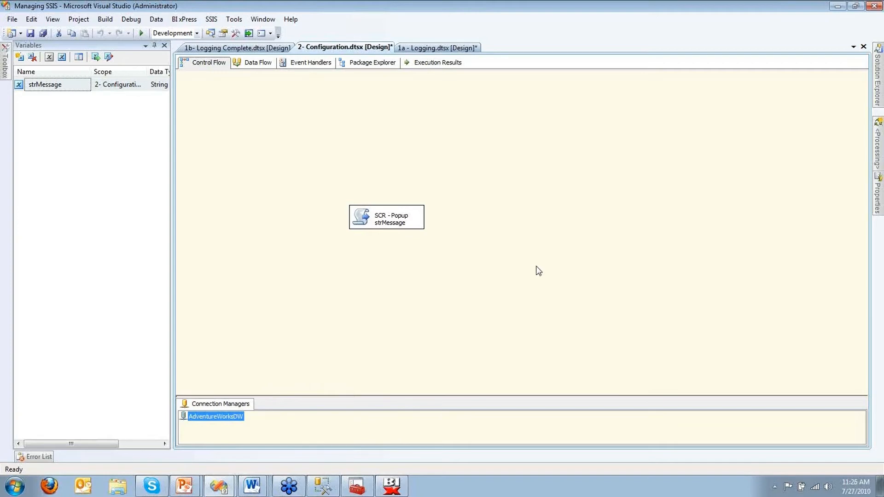
{"action": "left_click", "coordinate": [616, 156]}
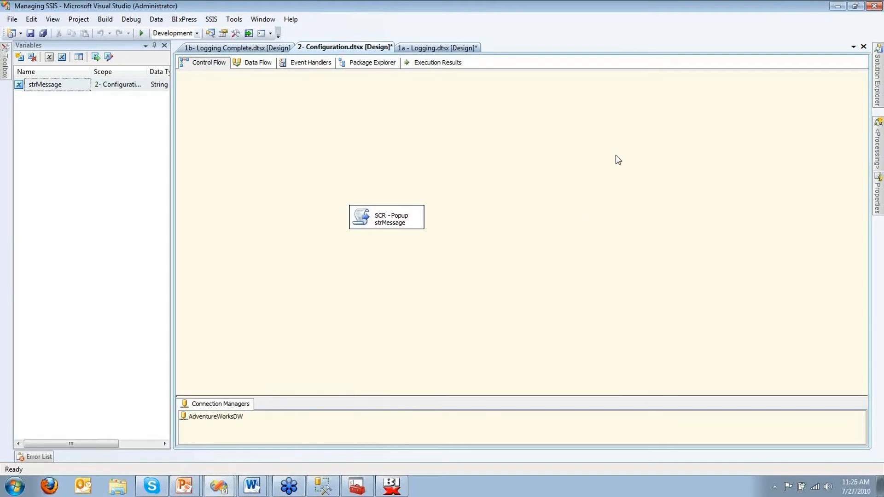
Step: Enable package configurations in the Package Configurations Organizer and begin adding a new configuration
{"action": "right_click", "coordinate": [616, 156]}
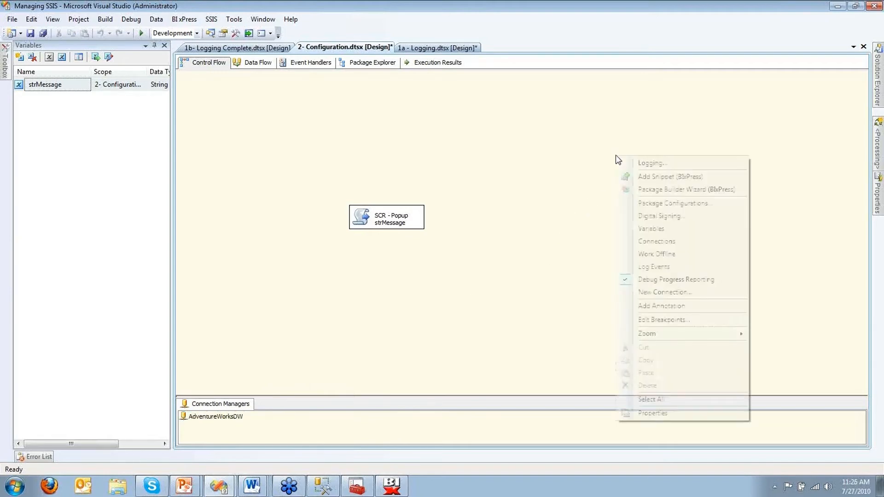
{"action": "left_click", "coordinate": [656, 203]}
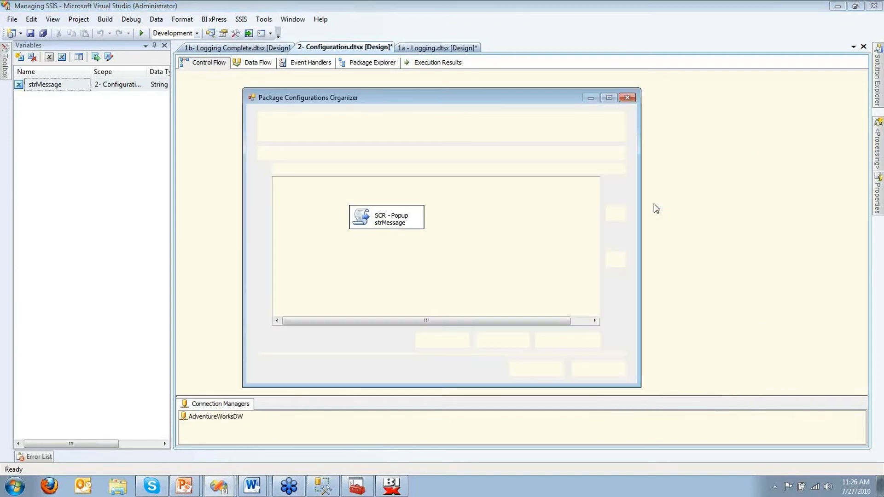
{"action": "left_click", "coordinate": [329, 155]}
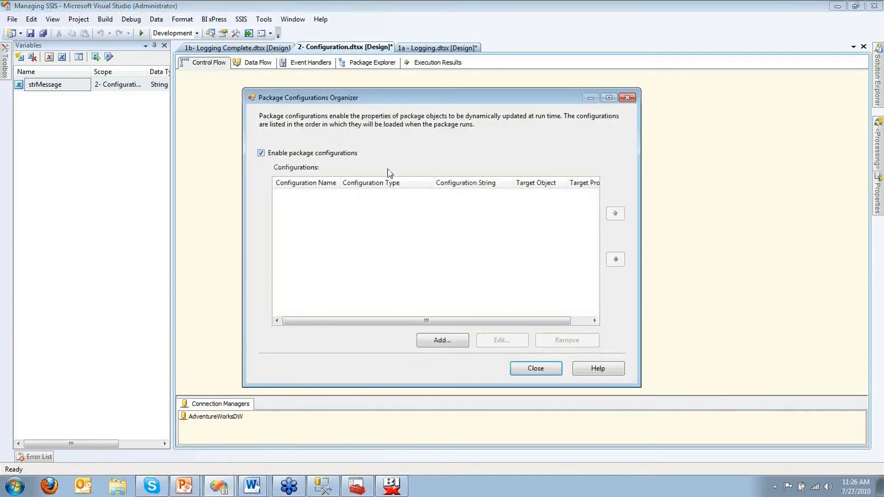
{"action": "left_click", "coordinate": [452, 340]}
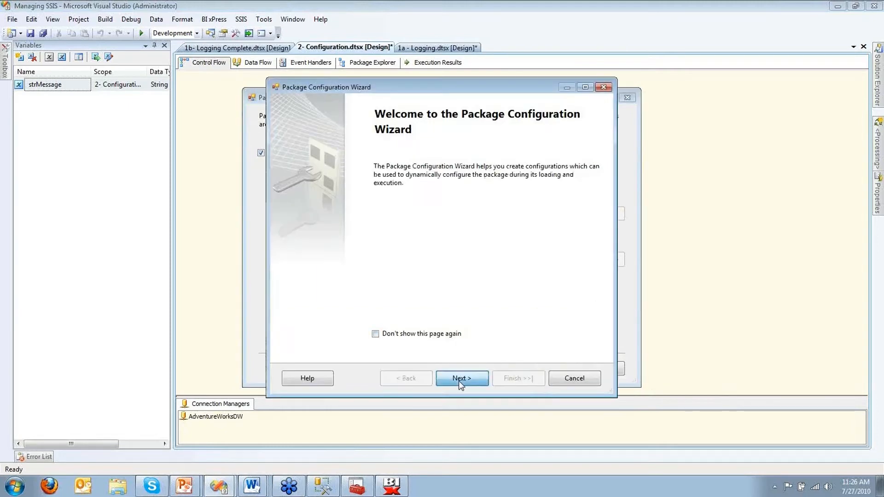
Step: Set the configuration type to XML configuration file at c:\presentations\MyConfigration.xml
{"action": "left_click", "coordinate": [449, 183]}
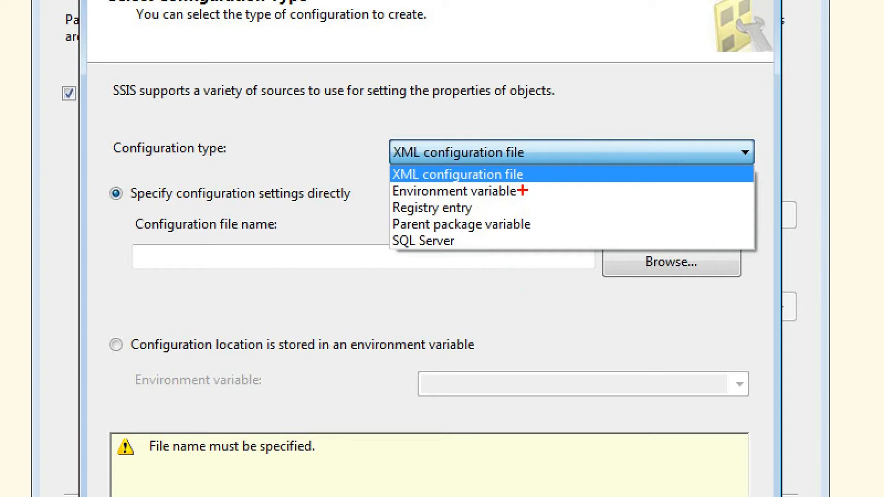
{"action": "left_click_drag", "start_coordinate": [523, 191], "coordinate": [579, 190]}
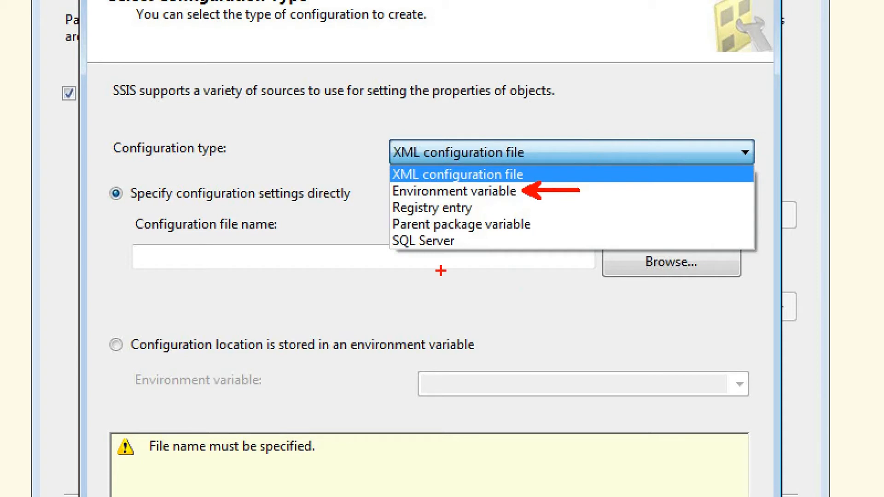
{"action": "left_click_drag", "start_coordinate": [407, 250], "coordinate": [351, 307]}
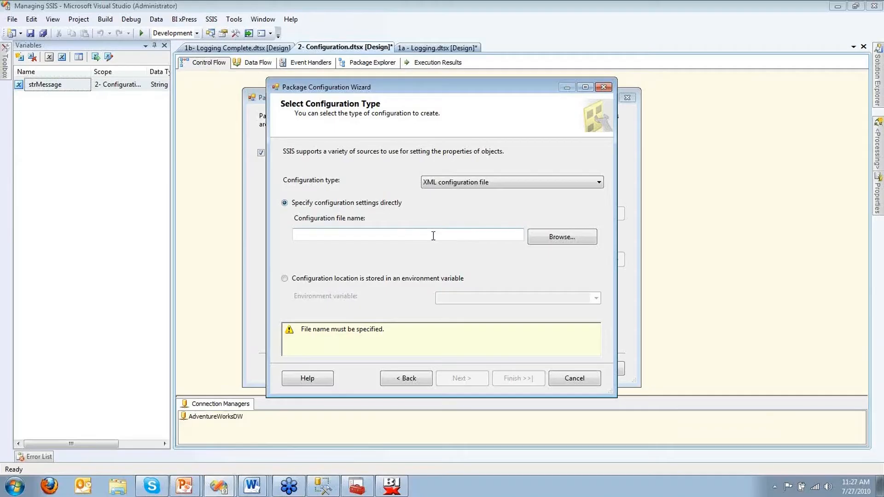
{"action": "left_click", "coordinate": [420, 256]}
{"action": "type", "text": "c:\\p"}
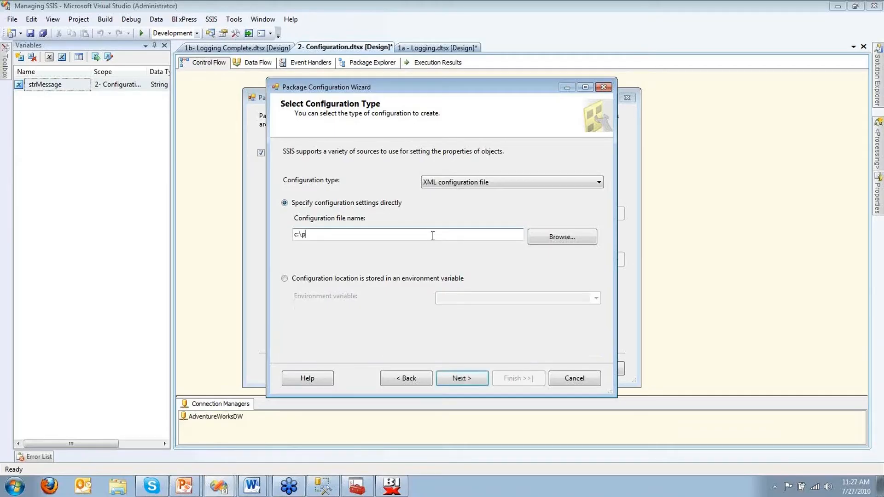
{"action": "type", "text": "resentat"}
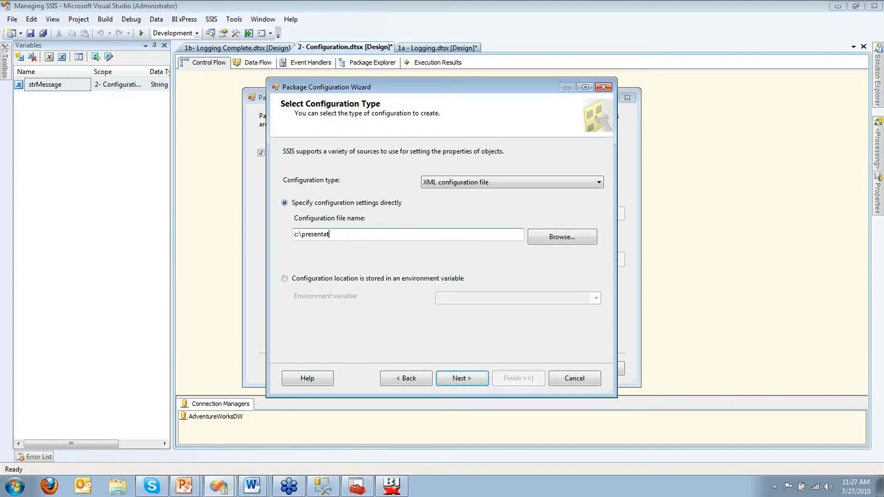
{"action": "type", "text": "ions\\"}
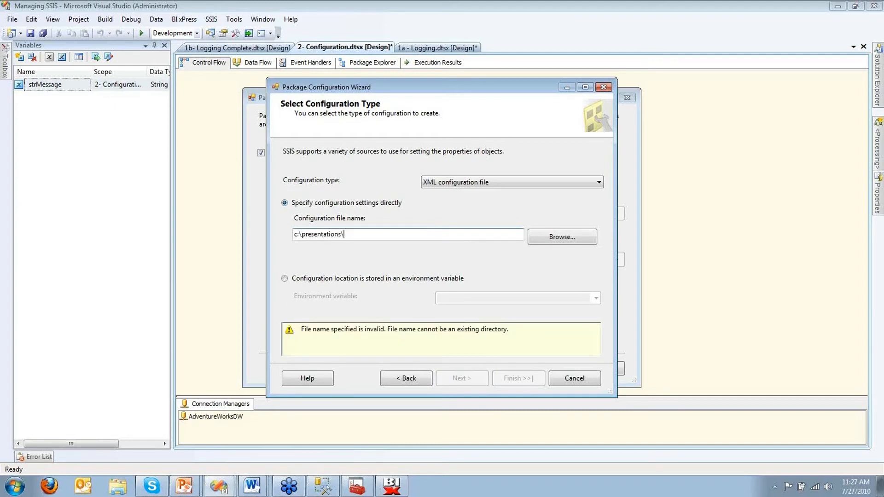
{"action": "type", "text": "MyConfigr"}
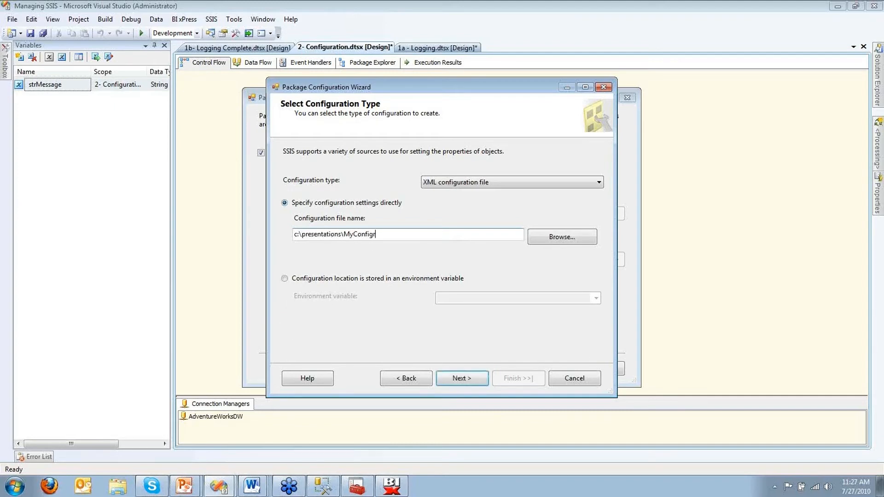
{"action": "type", "text": "ation.xml"}
{"action": "key", "text": "shift+Home"}
{"action": "key", "text": "ctrl+c"}
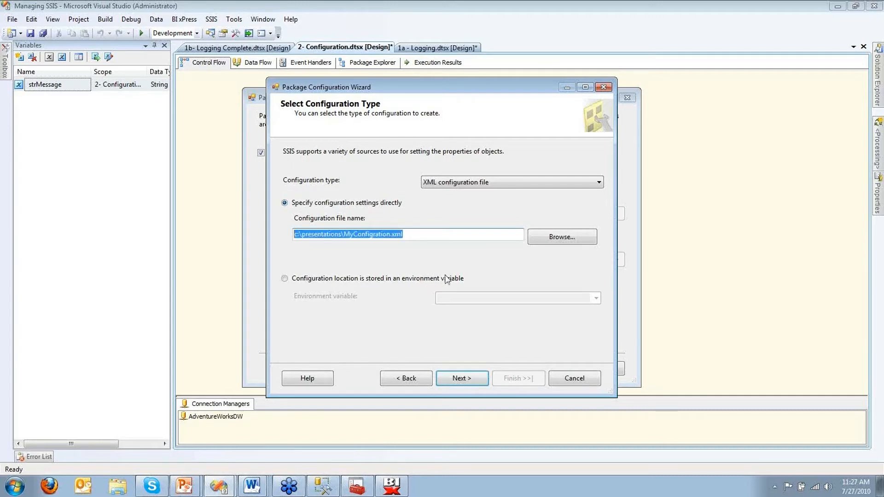
Step: Check the strMessage variable's Value property, currently 'Get Lost World', for export
{"action": "left_click", "coordinate": [460, 380]}
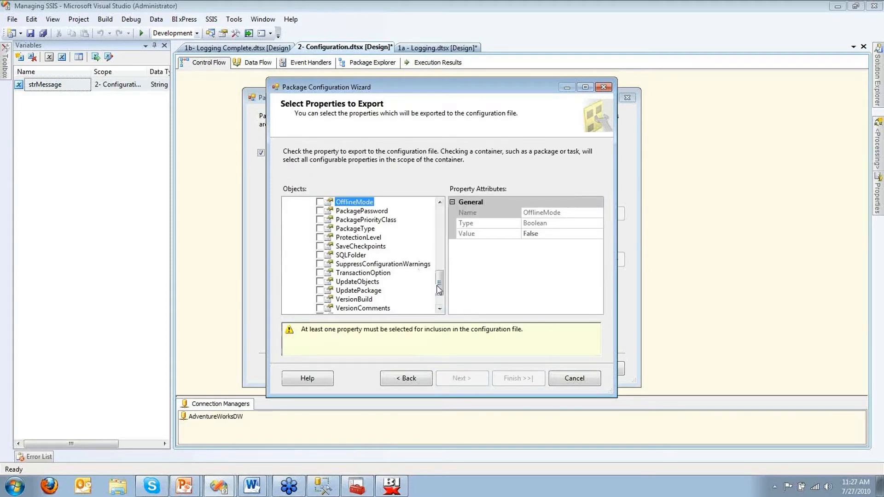
{"action": "scroll", "coordinate": [442, 287], "scroll_direction": "up", "scroll_amount": 1}
{"action": "left_click_drag", "start_coordinate": [442, 287], "coordinate": [442, 223]}
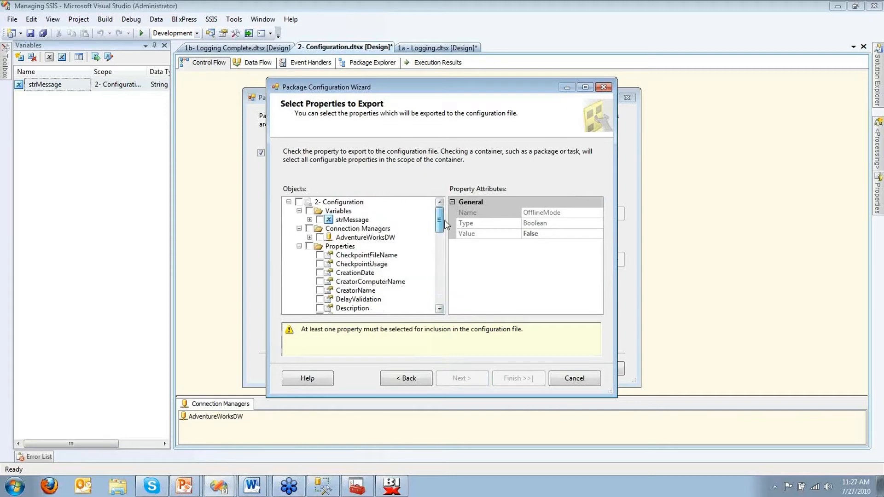
{"action": "left_click", "coordinate": [310, 220]}
{"action": "left_click", "coordinate": [320, 228]}
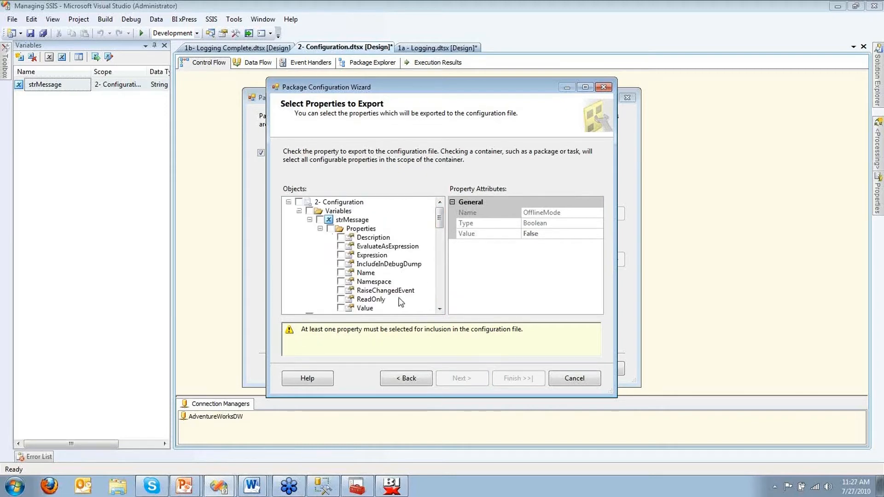
{"action": "left_click", "coordinate": [345, 312]}
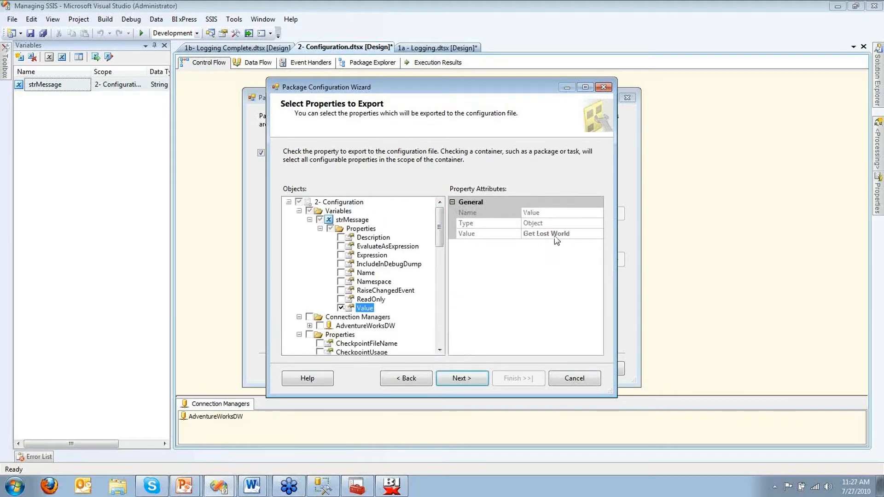
{"action": "left_click", "coordinate": [546, 231]}
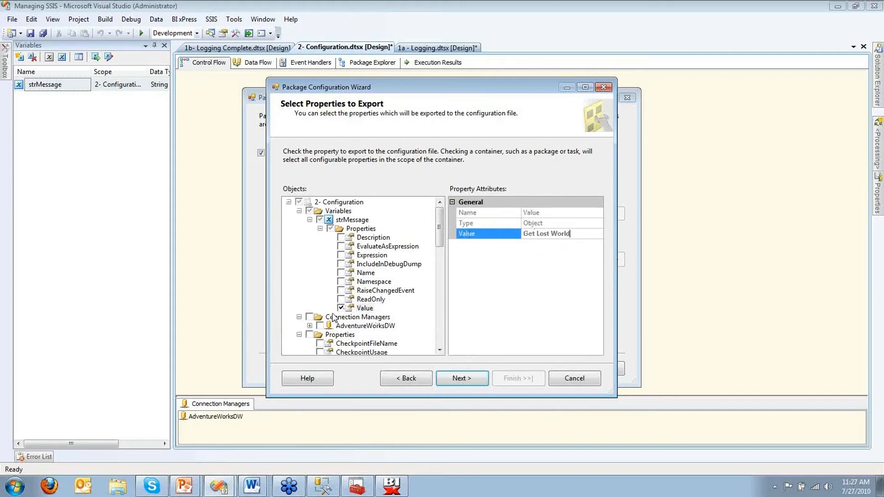
Step: Check the AdventureWorksDW connection's InitialCatalog and ServerName properties for export
{"action": "left_click", "coordinate": [310, 327]}
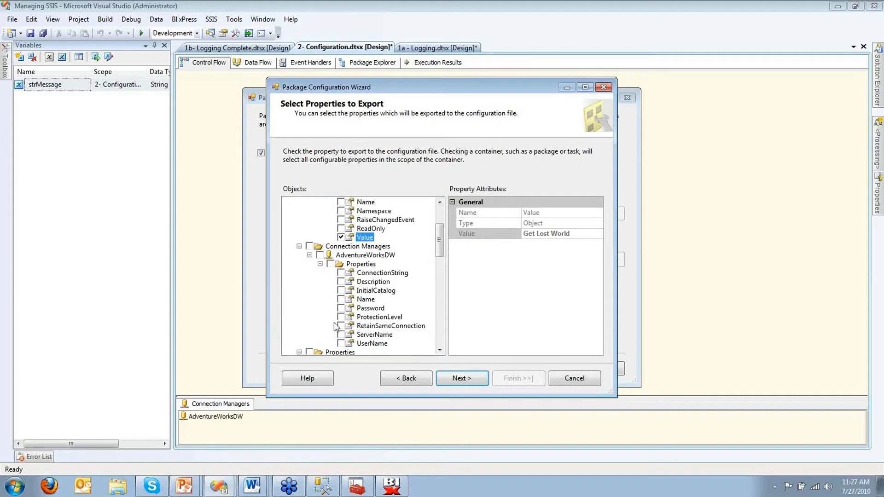
{"action": "left_click", "coordinate": [341, 291]}
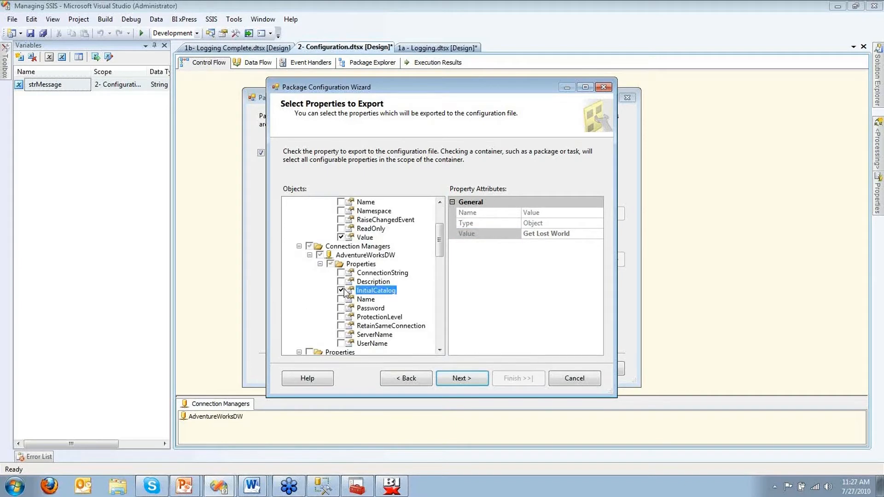
{"action": "left_click", "coordinate": [342, 334]}
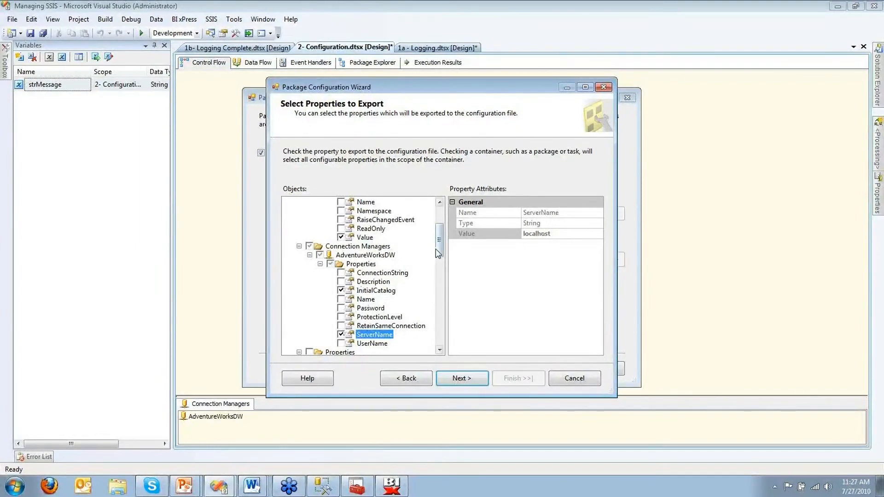
{"action": "scroll", "coordinate": [440, 253], "scroll_direction": "up", "scroll_amount": 1}
{"action": "scroll", "coordinate": [437, 251], "scroll_direction": "up", "scroll_amount": 1}
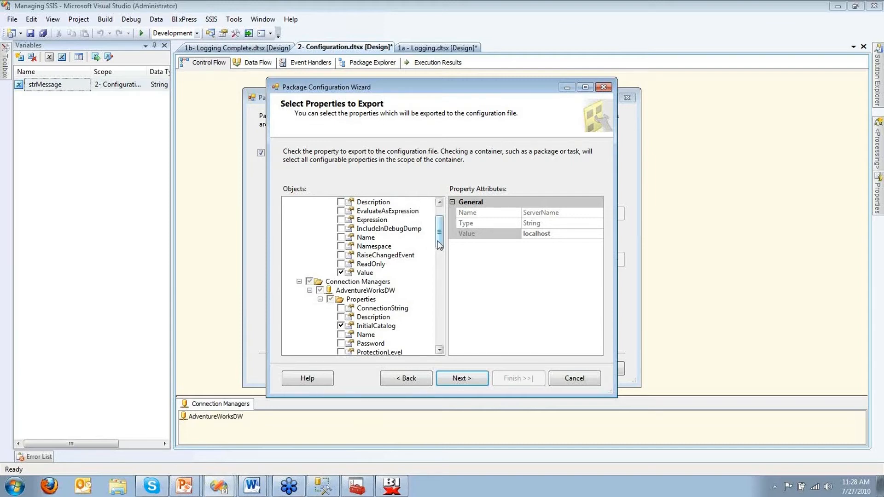
Step: Advance to Completing the Wizard and review ServerName, InitialCatalog and strMessage Value in the preview
{"action": "left_click_drag", "start_coordinate": [440, 244], "coordinate": [439, 242]}
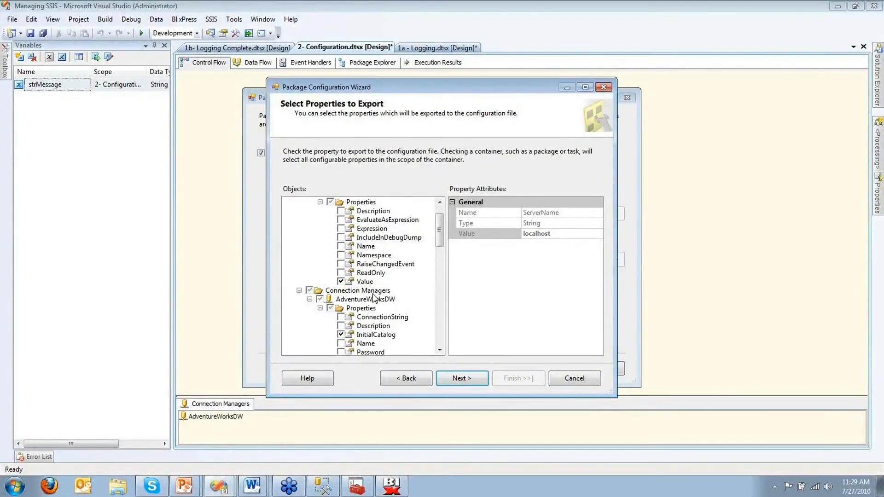
{"action": "left_click", "coordinate": [465, 385]}
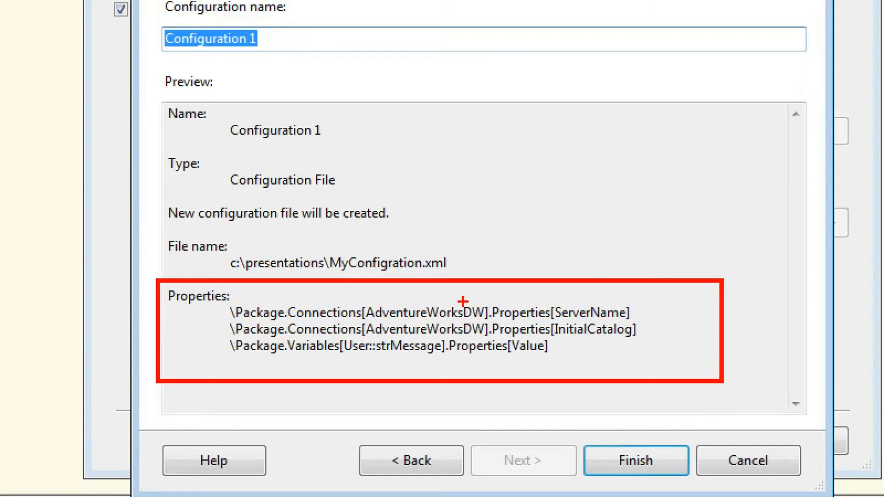
Step: Name the configuration MyConnection, finish the wizard, and close the Package Configurations Organizer
{"action": "left_click_drag", "start_coordinate": [388, 304], "coordinate": [554, 218]}
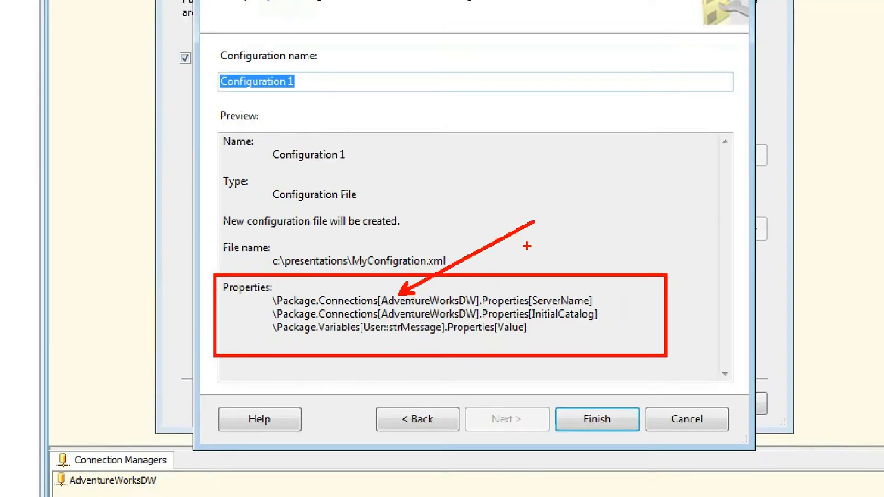
{"action": "type", "text": "MyConnection"}
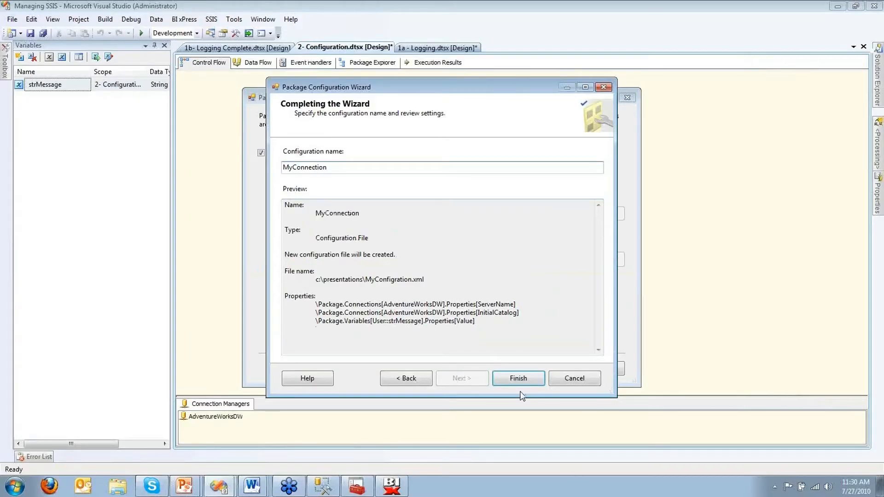
{"action": "left_click", "coordinate": [518, 378]}
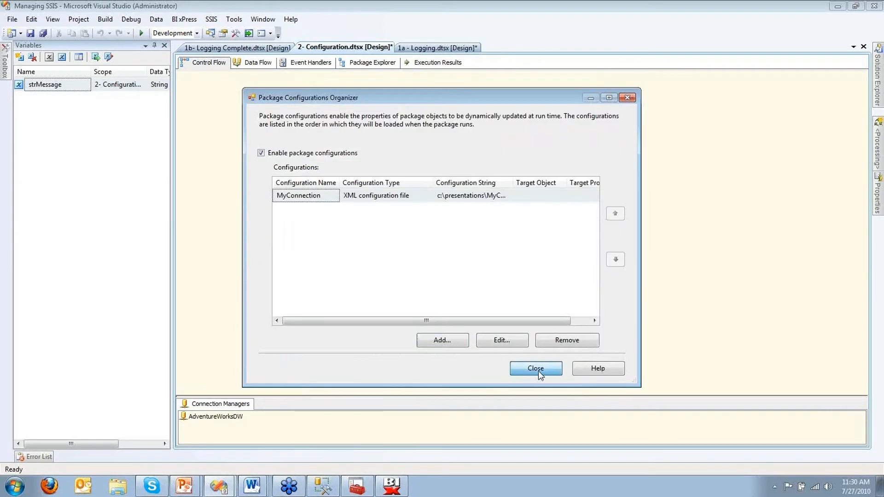
{"action": "left_click", "coordinate": [538, 372]}
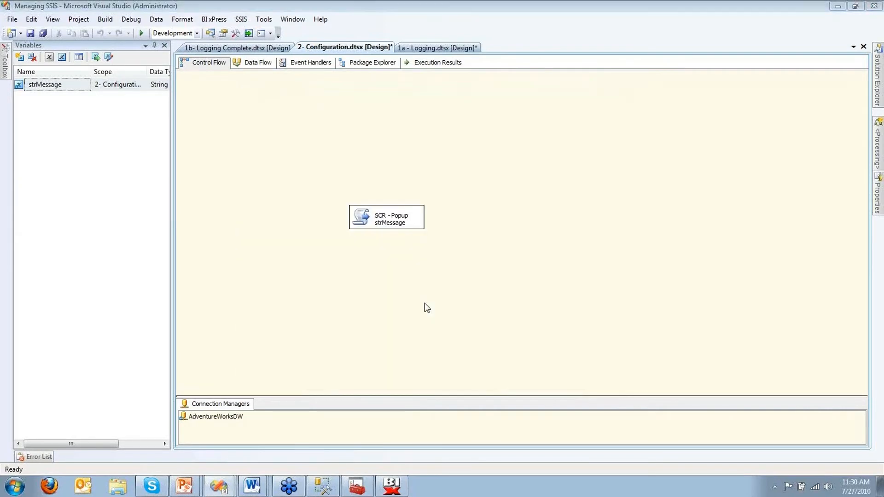
Step: Open the MyConfigration.xml configuration file in Notepad from the Start menu
{"action": "key", "text": "super"}
{"action": "type", "text": "notepad"}
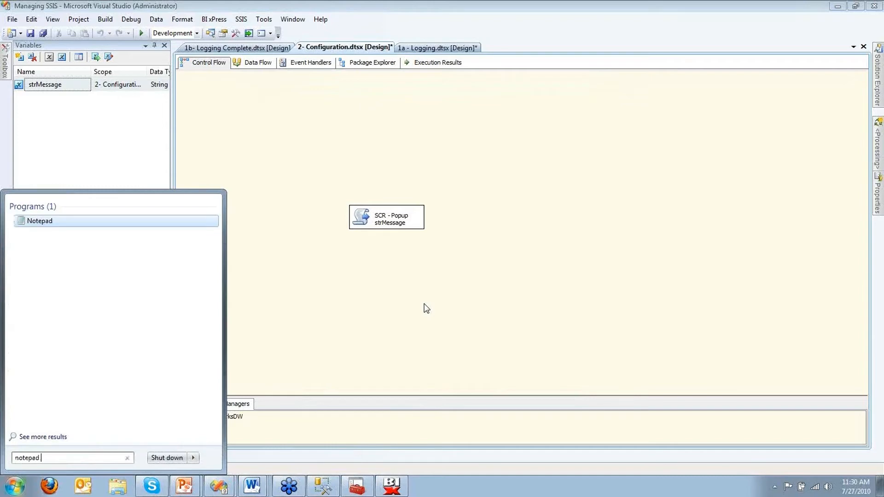
{"action": "key", "text": "ctrl+v"}
{"action": "key", "text": "Return"}
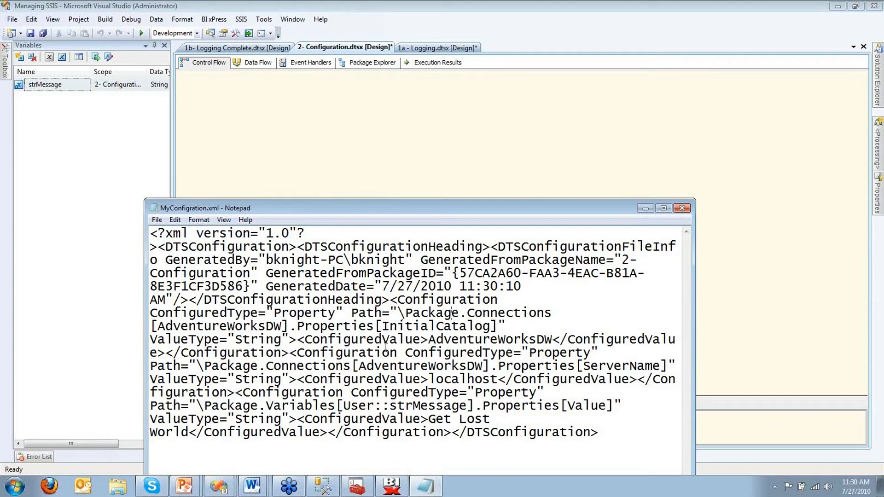
Step: Replace 'Get Lost' with 'I'm Better Now' in the strMessage value, then run the package in Visual Studio
{"action": "key", "text": "ctrl+f"}
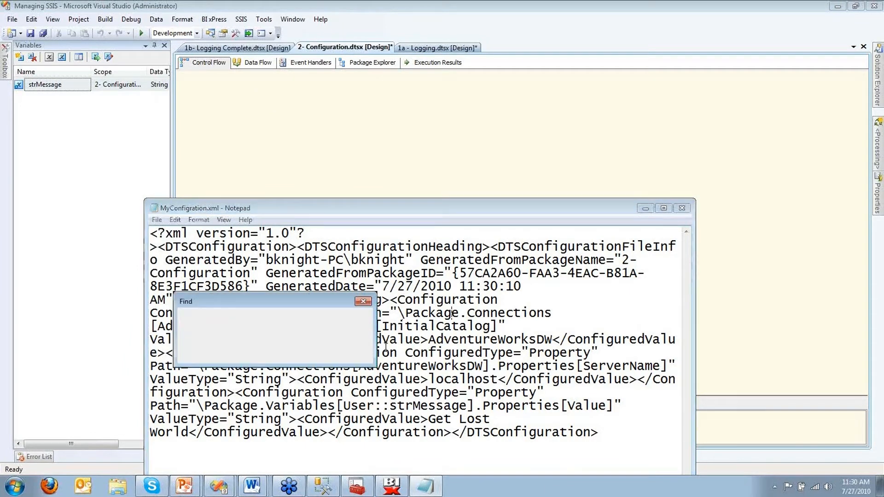
{"action": "type", "text": "get lost"}
{"action": "key", "text": "Return"}
{"action": "key", "text": "Escape"}
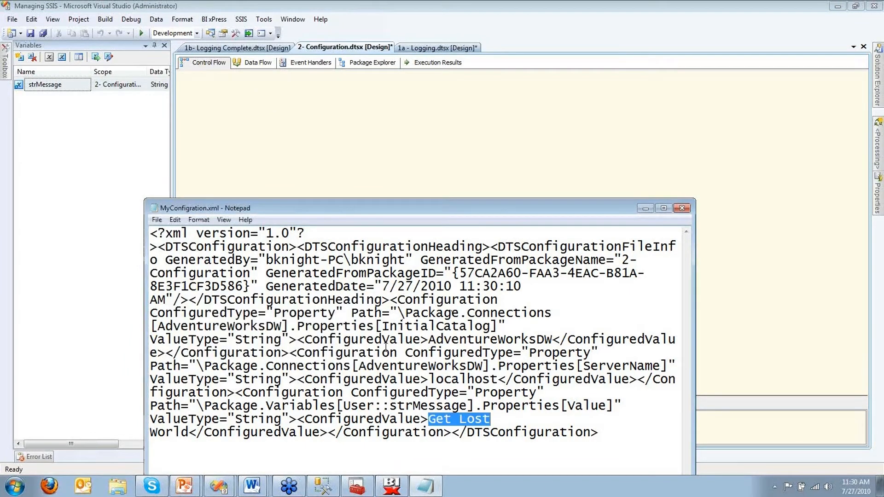
{"action": "type", "text": "I'm Be"}
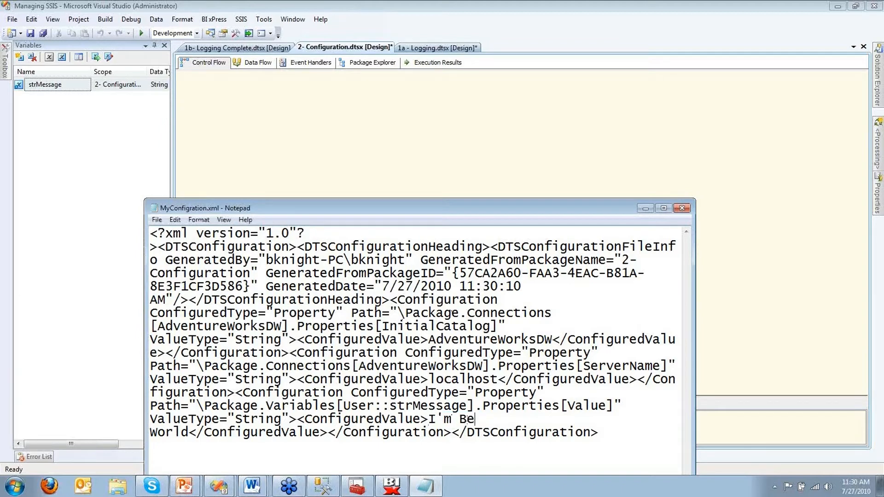
{"action": "type", "text": "tter Now"}
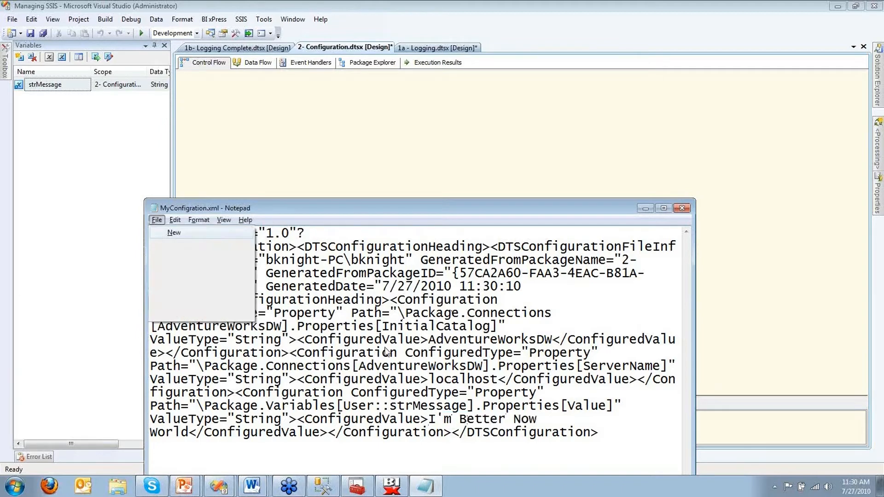
{"action": "left_click", "coordinate": [467, 164]}
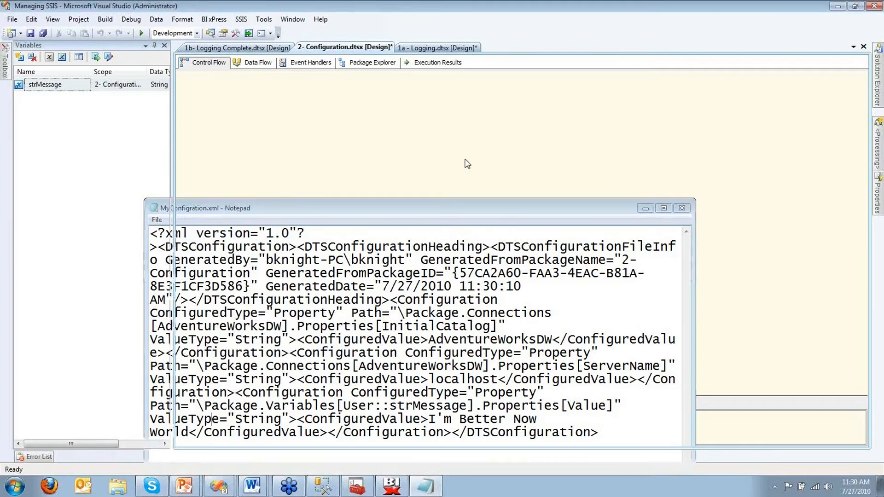
{"action": "key", "text": "F5"}
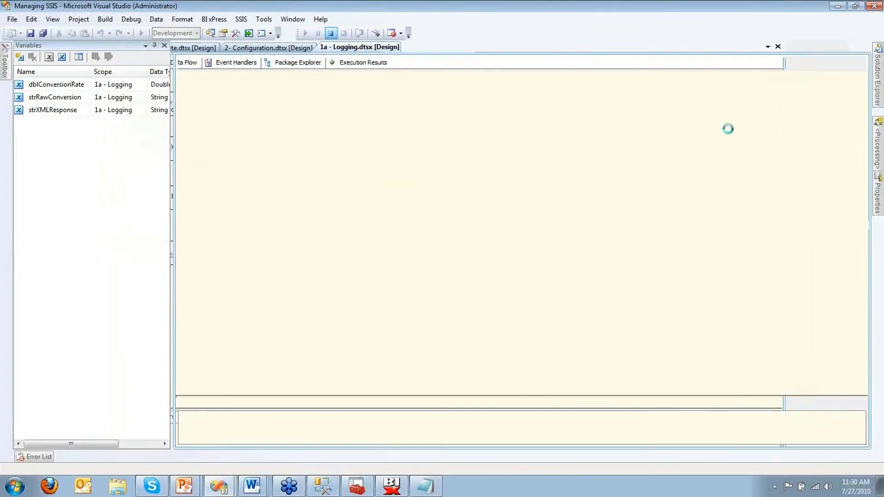
Step: Execute 2- Configuration.dtsx, dismiss the 'I'm Better Now World' popup, and stop debugging
{"action": "mouse_move", "coordinate": [877, 94]}
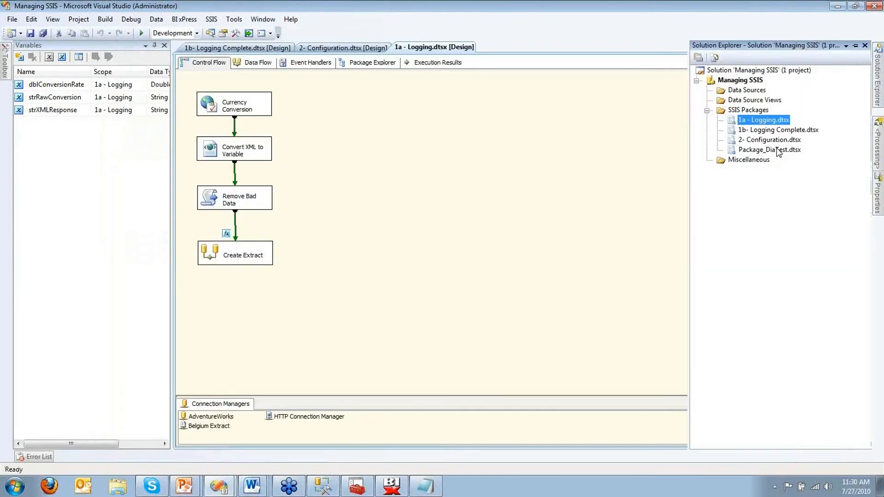
{"action": "right_click", "coordinate": [779, 140]}
{"action": "left_click", "coordinate": [781, 145]}
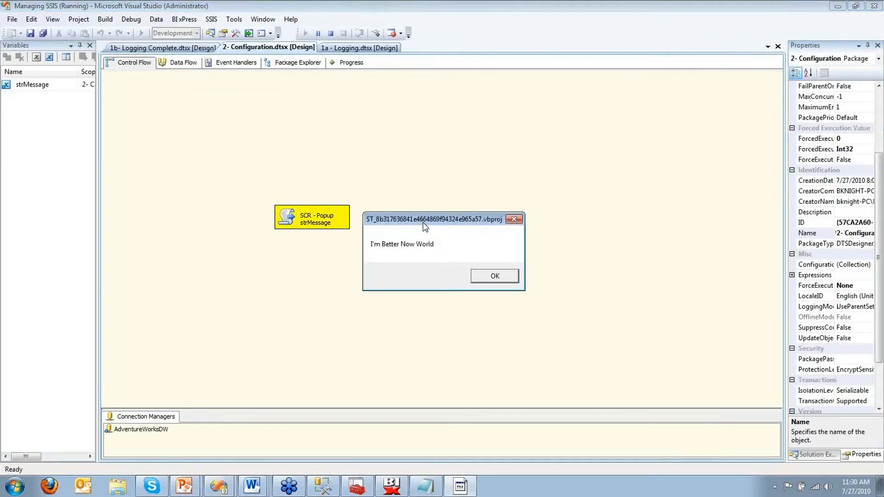
{"action": "left_click", "coordinate": [481, 278]}
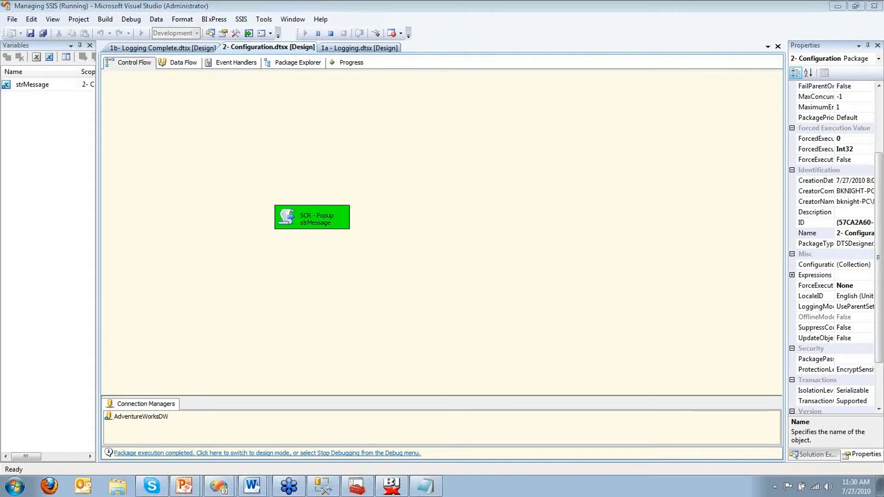
{"action": "left_click", "coordinate": [339, 35]}
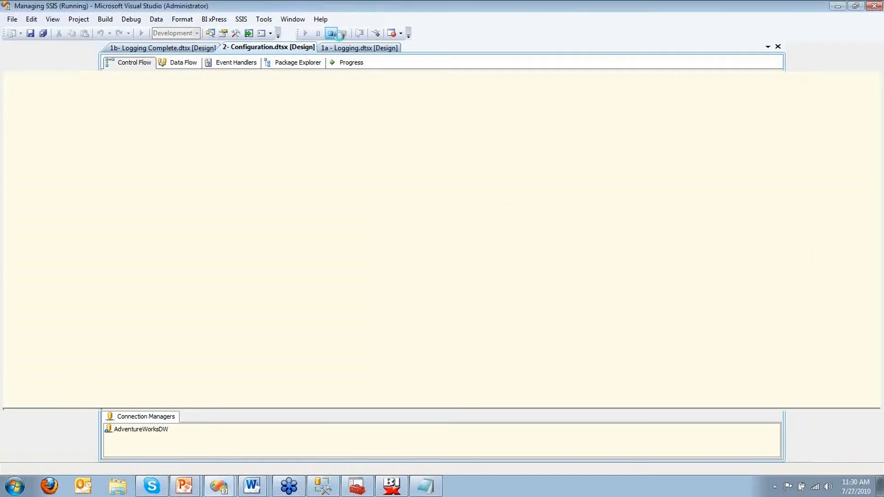
Step: Revisit the Notepad config file, then open c:\presentations\MyConfigration.xml in Internet Explorer to show strMessage 'I'm Better Now World'
{"action": "key", "text": "alt+Tab"}
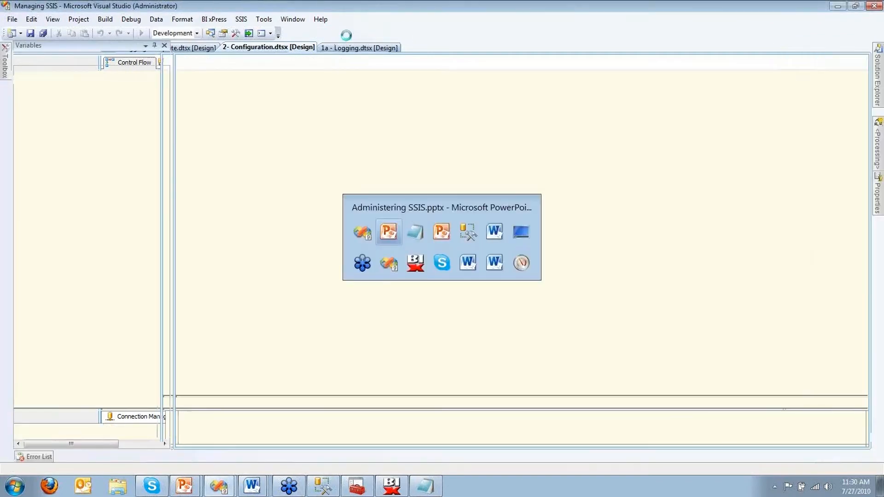
{"action": "key", "text": "alt+Tab"}
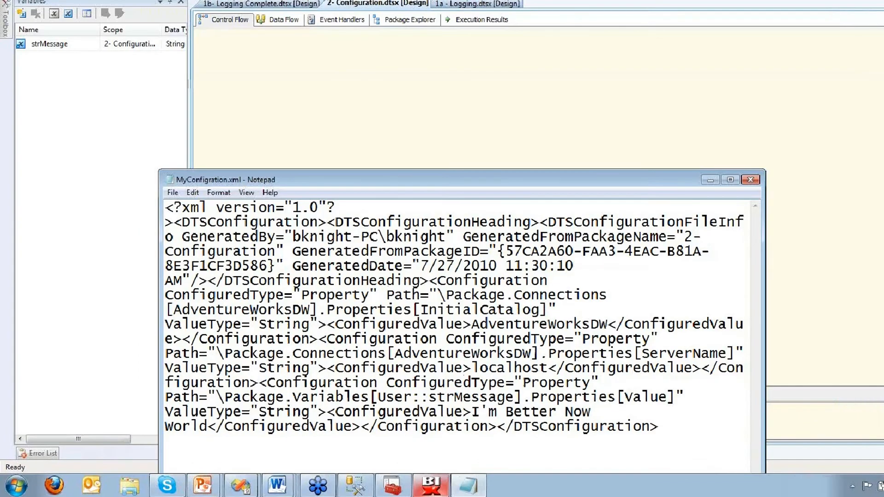
{"action": "key", "text": "super"}
{"action": "type", "text": "c:\\presentations\\MyConfigration.xml"}
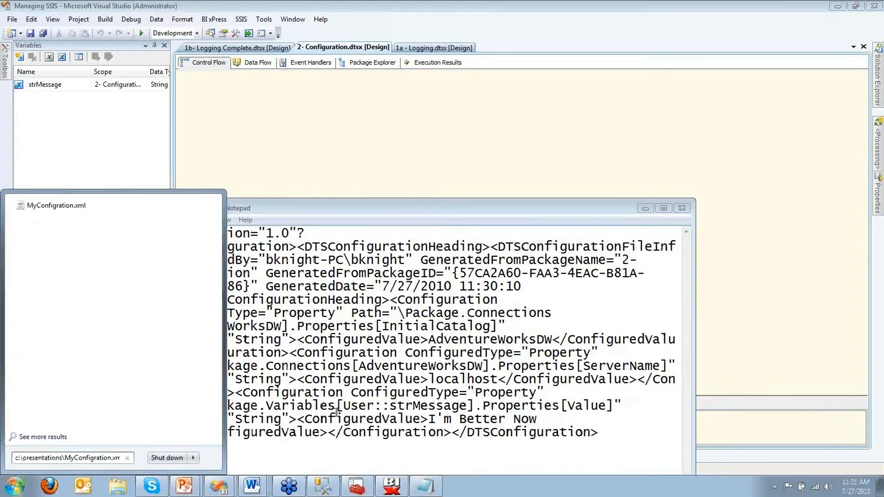
{"action": "key", "text": "Return"}
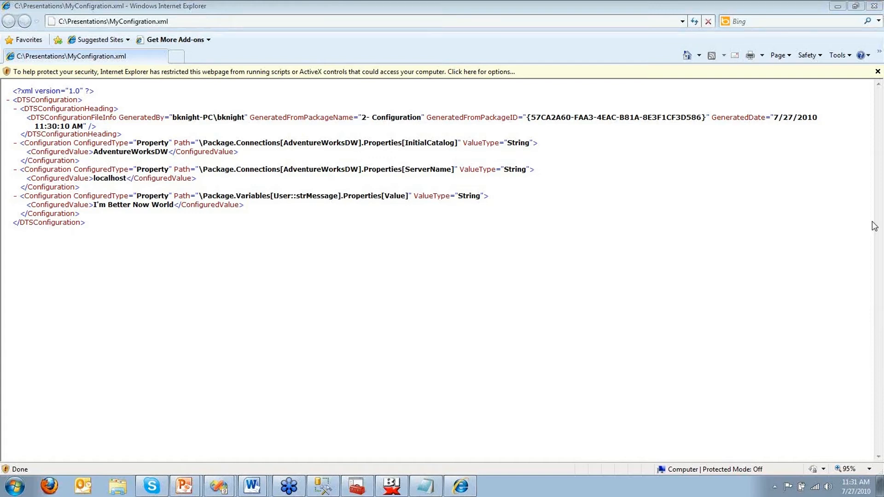
Step: Switch through Visual Studio back to the 'Demo – Configuration' slide
{"action": "key", "text": "alt+Tab"}
{"action": "key", "text": "alt+Tab"}
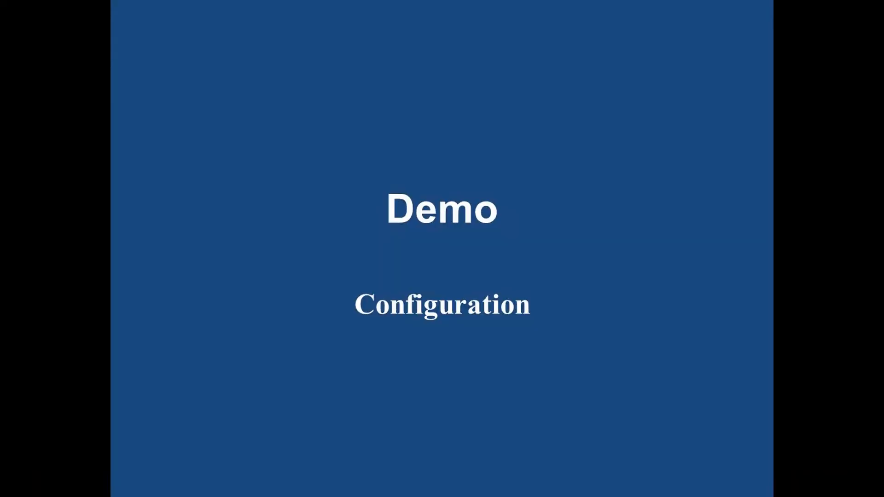
{"action": "key", "text": "alt+Tab"}
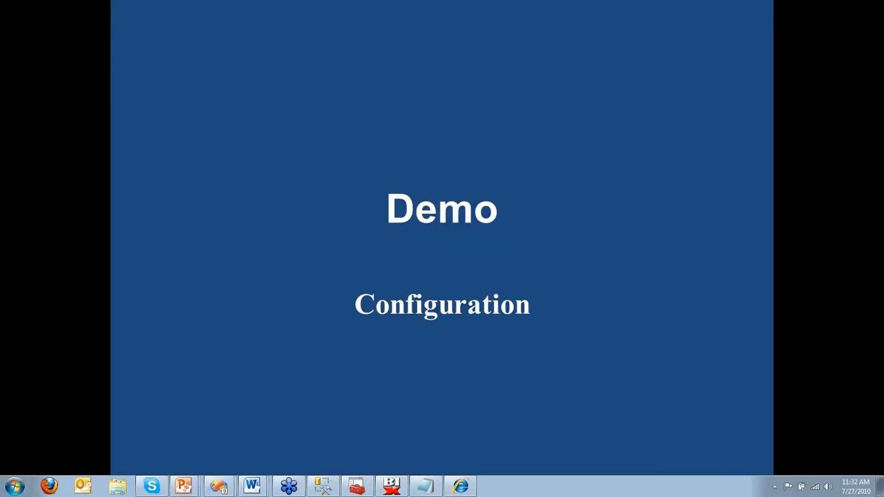
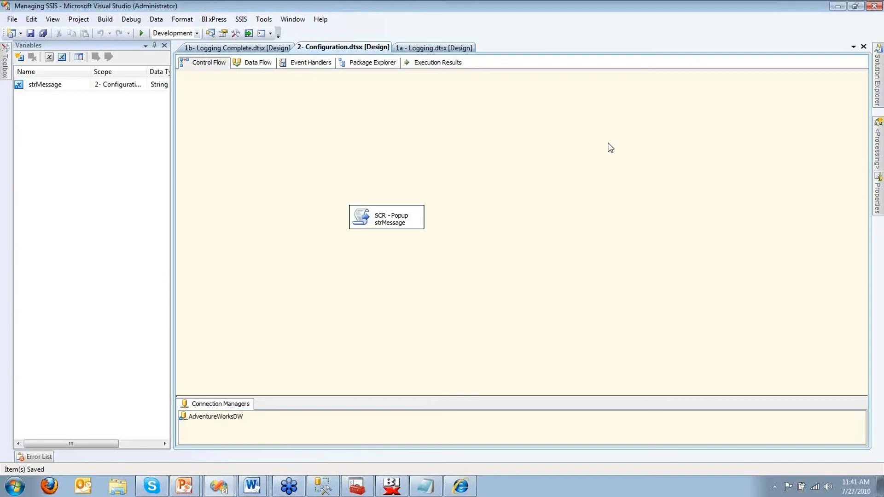
{"action": "left_click", "coordinate": [12, 18]}
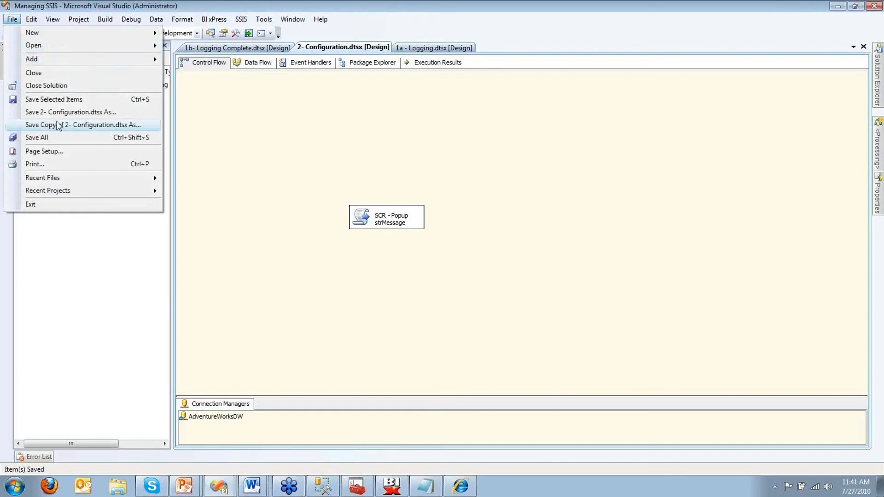
{"action": "left_click", "coordinate": [56, 126]}
{"action": "left_click", "coordinate": [454, 170]}
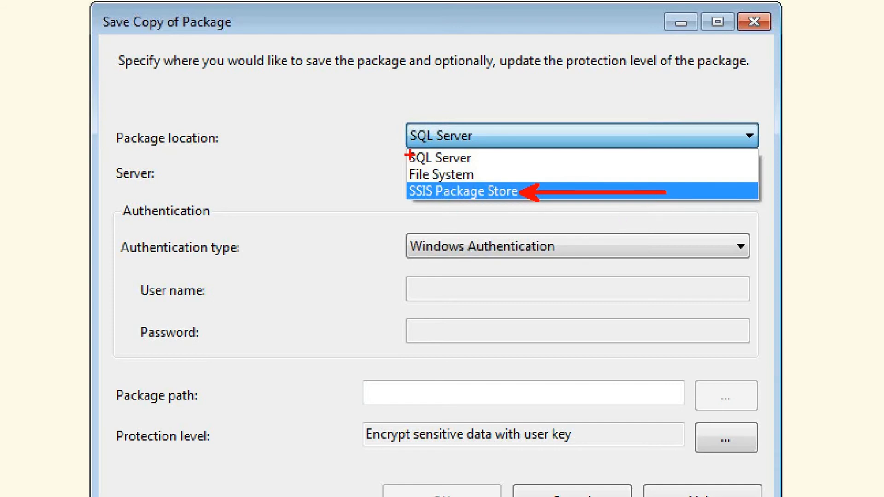
{"action": "key", "text": "b"}
{"action": "left_click_drag", "start_coordinate": [401, 142], "coordinate": [519, 183]}
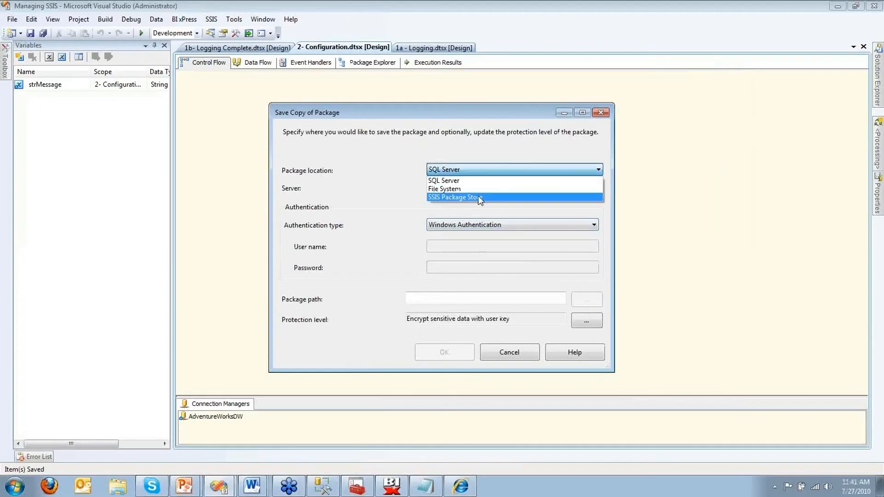
{"action": "left_click", "coordinate": [508, 188]}
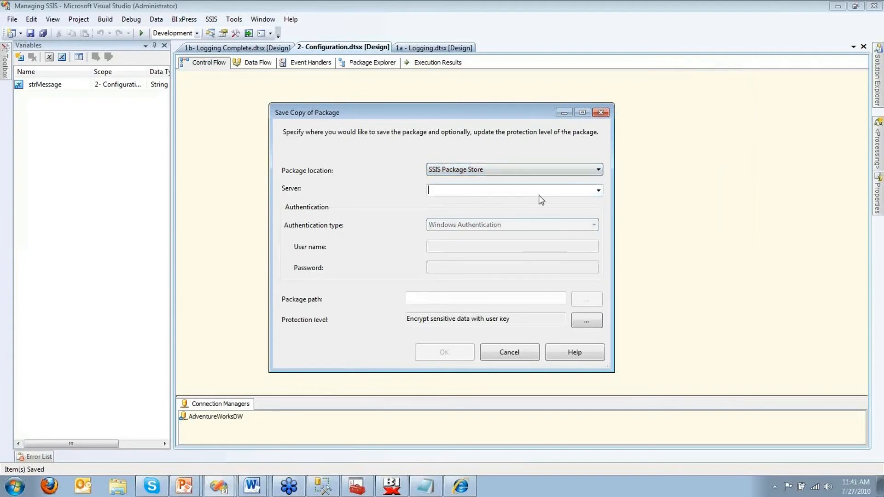
{"action": "type", "text": "localhost"}
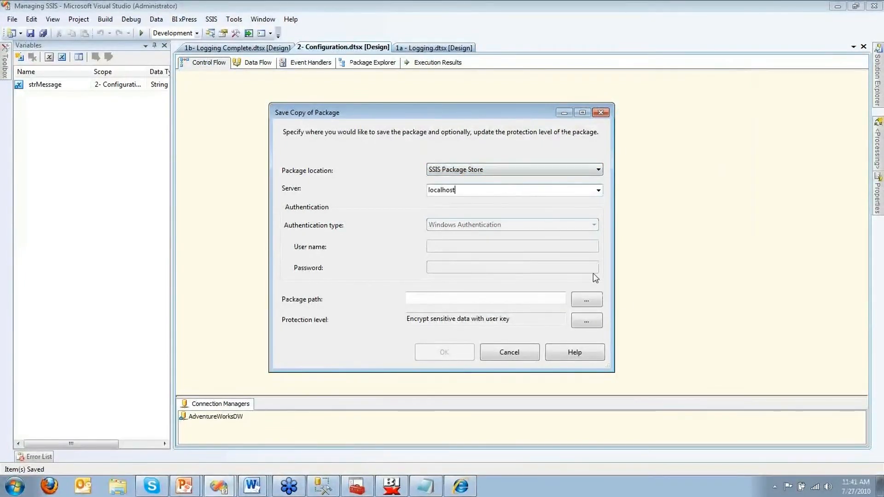
{"action": "left_click", "coordinate": [594, 302]}
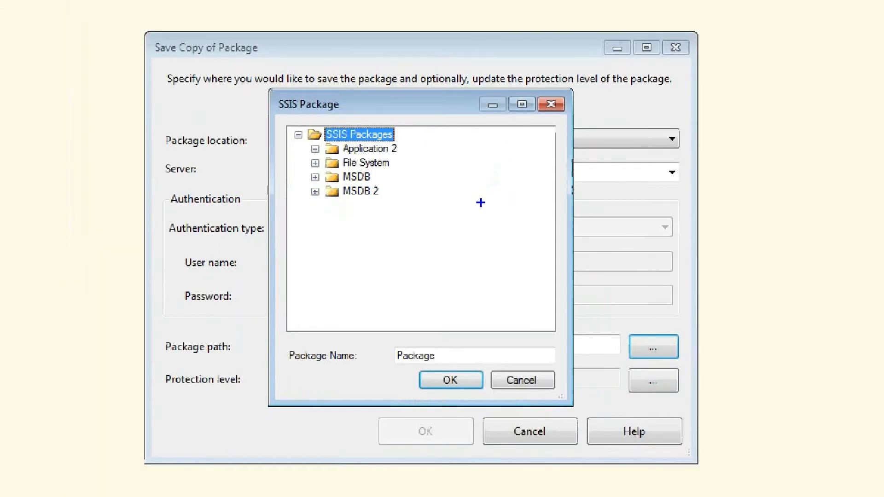
{"action": "left_click", "coordinate": [543, 411]}
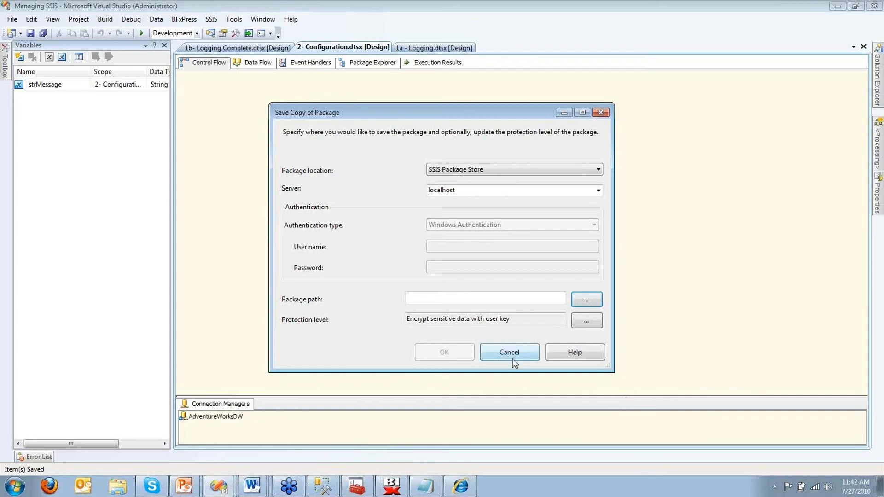
{"action": "left_click", "coordinate": [480, 297]}
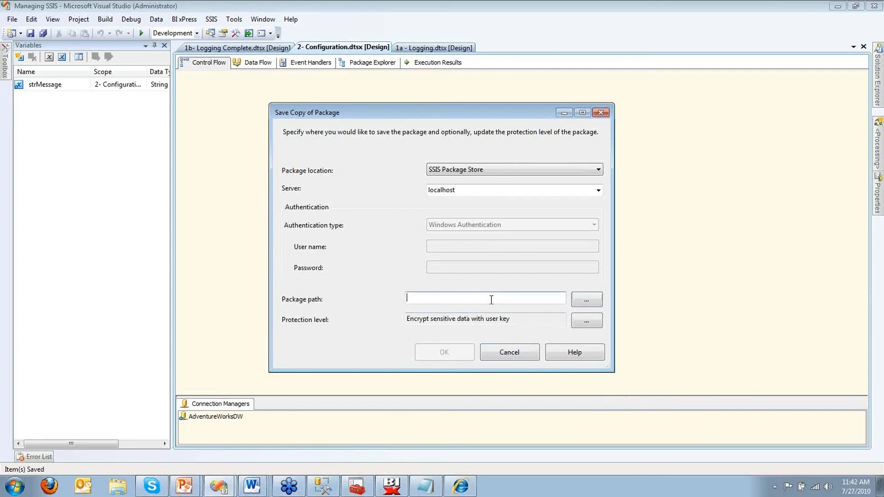
{"action": "left_click", "coordinate": [528, 357]}
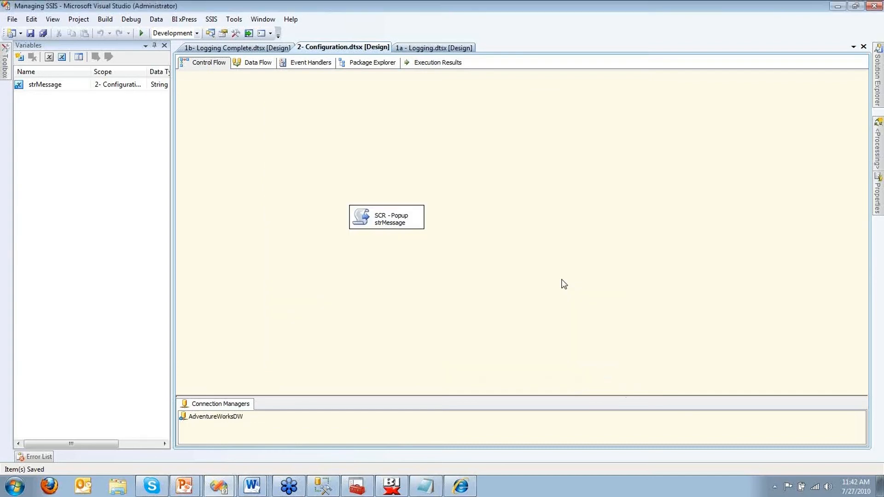
Step: Set CreateDeploymentUtility to True in the Managing SSIS project properties and build the solution
{"action": "left_click", "coordinate": [879, 89]}
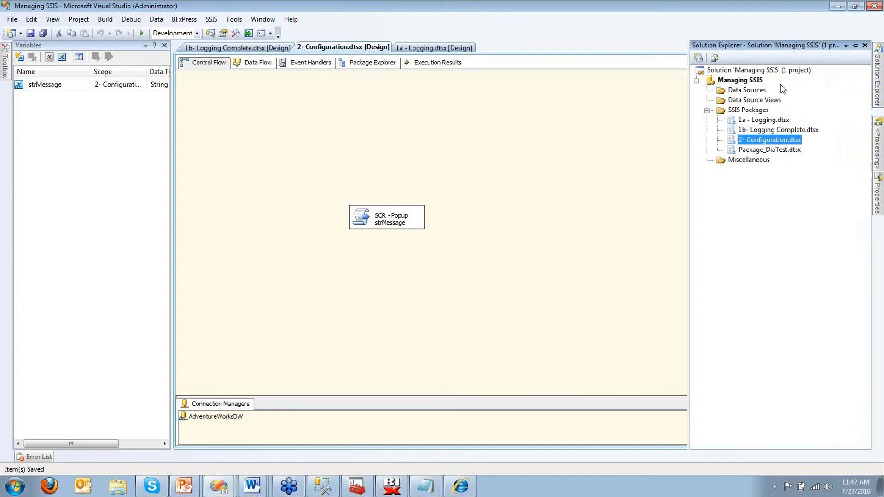
{"action": "left_click", "coordinate": [740, 81]}
{"action": "right_click", "coordinate": [740, 80]}
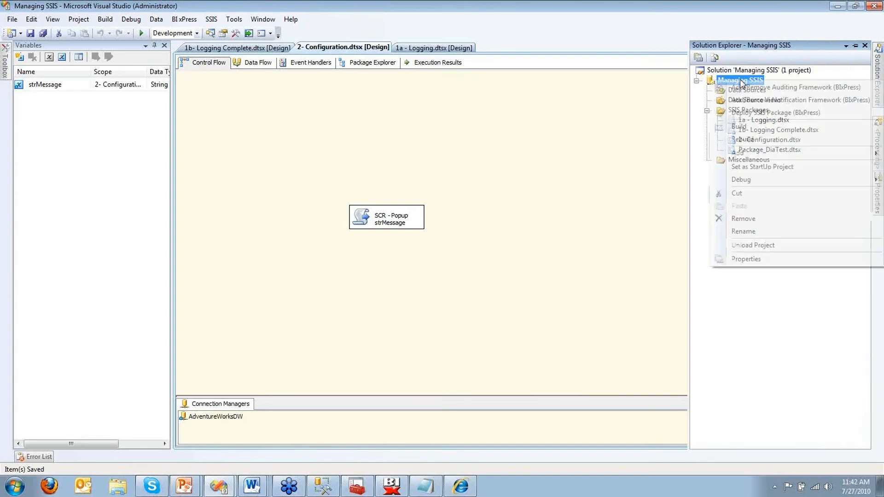
{"action": "left_click", "coordinate": [765, 267]}
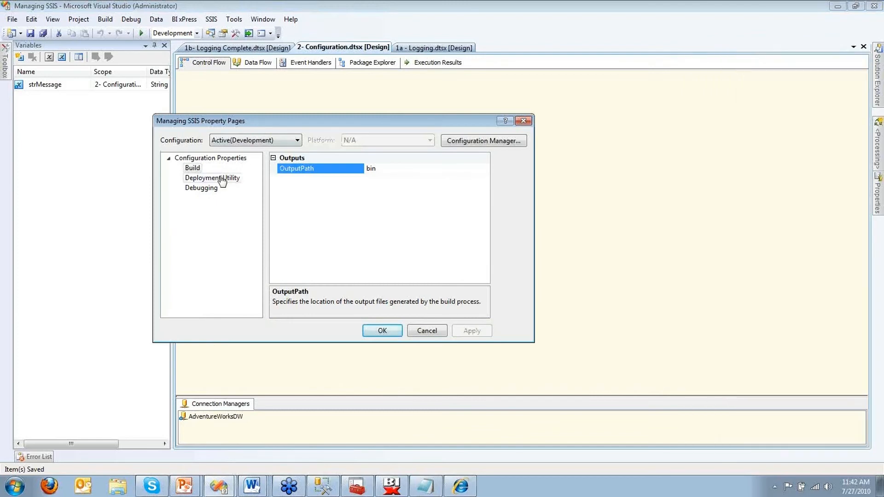
{"action": "left_click", "coordinate": [225, 178]}
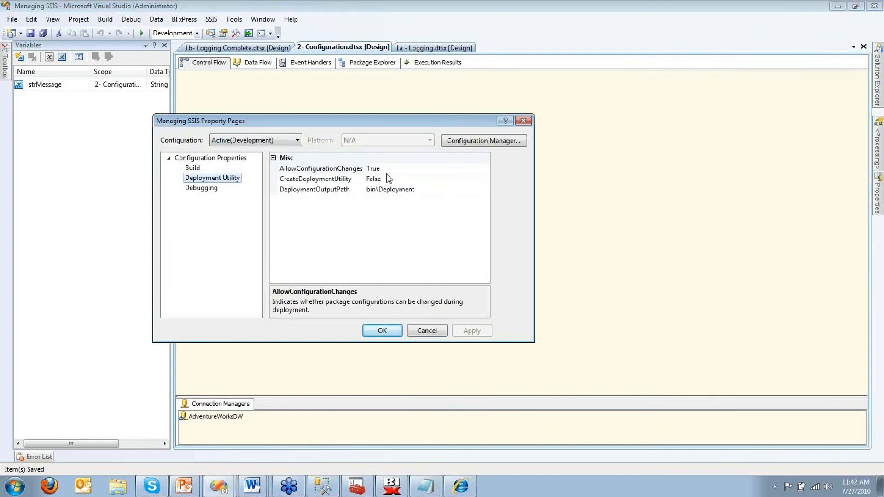
{"action": "double_click", "coordinate": [388, 180]}
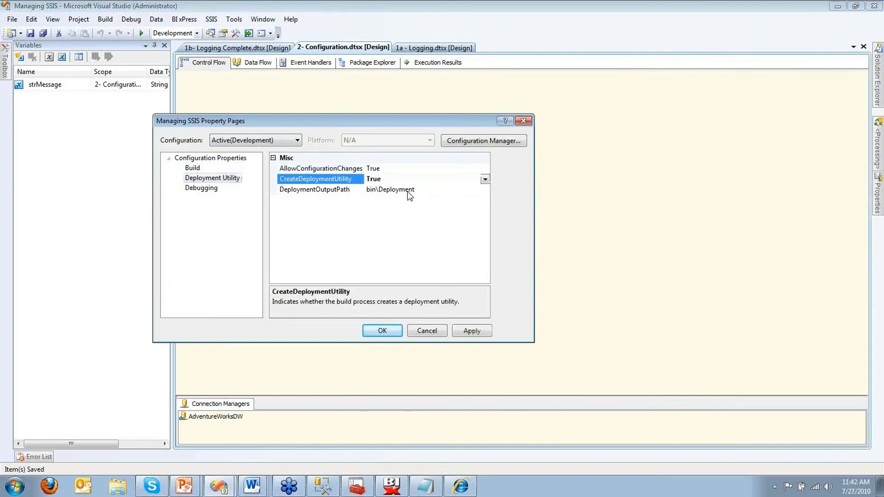
{"action": "left_click", "coordinate": [383, 331]}
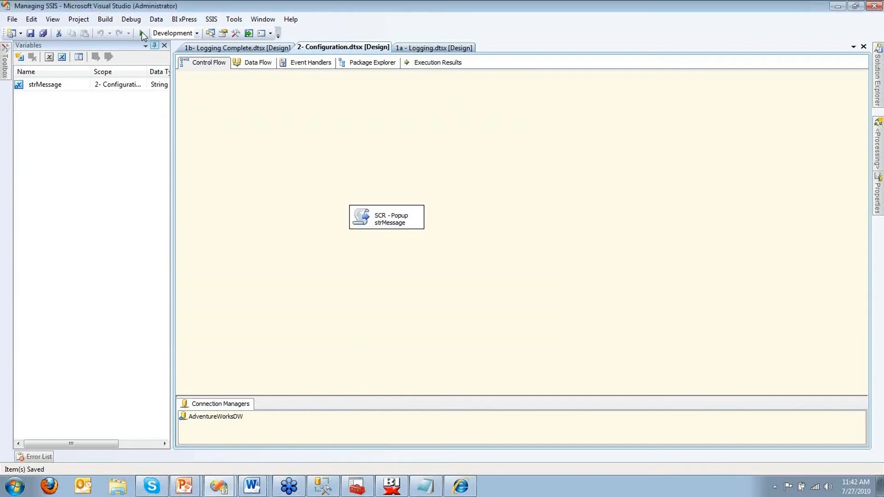
{"action": "left_click", "coordinate": [104, 20]}
{"action": "left_click", "coordinate": [109, 42]}
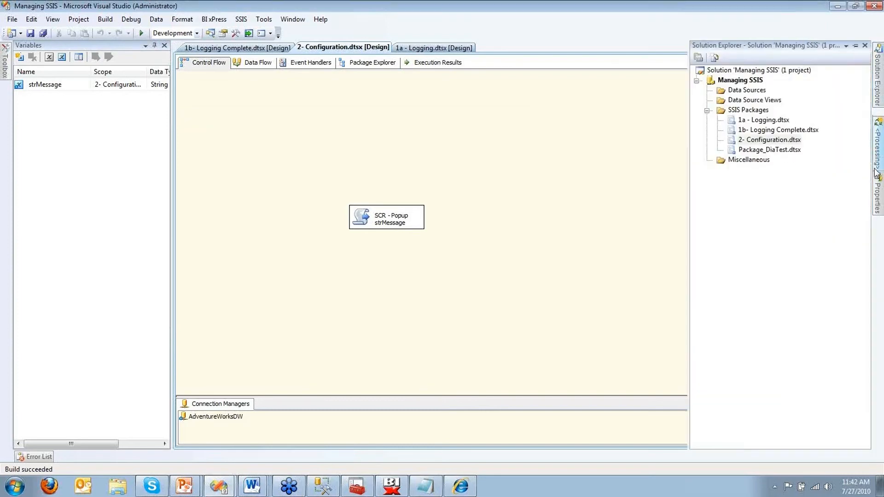
Step: Copy 2- Configuration.dtsx's Full Path and open the Managing SSIS project folder from Start search
{"action": "mouse_move", "coordinate": [876, 191]}
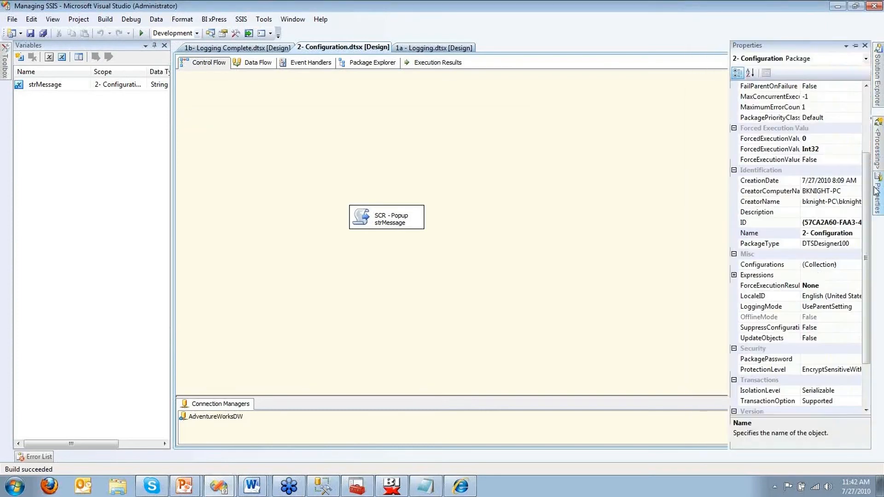
{"action": "left_click", "coordinate": [878, 88]}
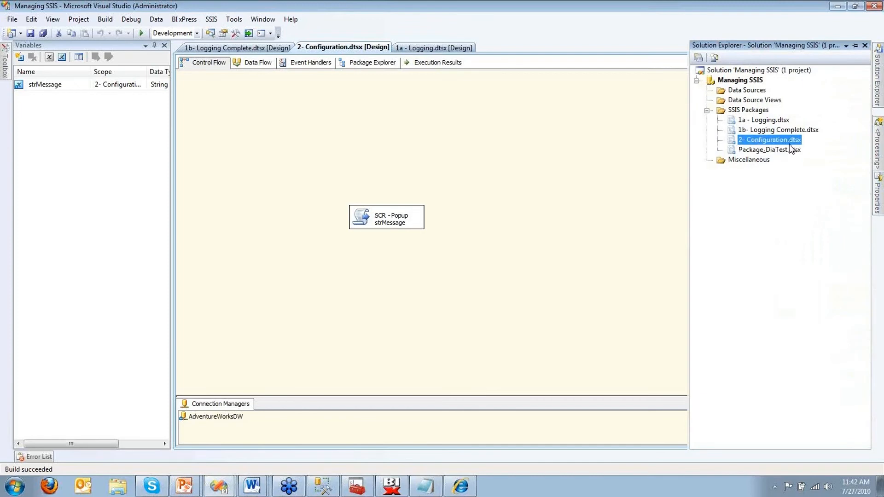
{"action": "key", "text": "F4"}
{"action": "left_click", "coordinate": [836, 107]}
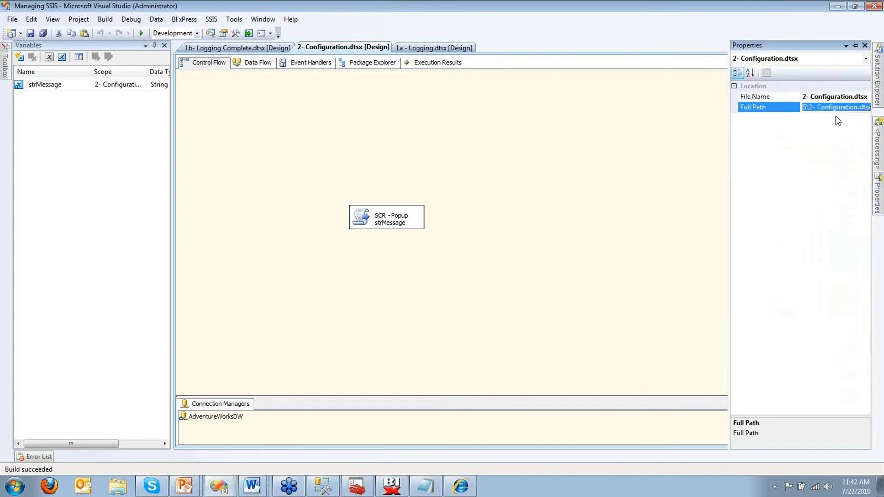
{"action": "key", "text": "ctrl+c"}
{"action": "key", "text": "super"}
{"action": "key", "text": "ctrl+v"}
{"action": "key", "text": "BackSpace"}
{"action": "key", "text": "BackSpace"}
{"action": "key", "text": "BackSpace"}
{"action": "key", "text": "BackSpace"}
{"action": "key", "text": "BackSpace"}
{"action": "key", "text": "BackSpace"}
{"action": "key", "text": "BackSpace"}
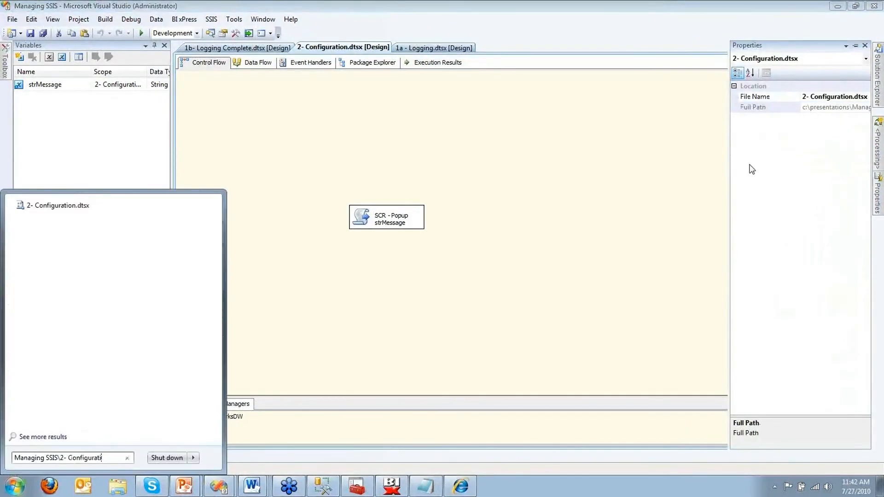
{"action": "key", "text": "BackSpace"}
{"action": "key", "text": "BackSpace"}
{"action": "key", "text": "BackSpace"}
{"action": "key", "text": "BackSpace"}
{"action": "key", "text": "BackSpace"}
{"action": "key", "text": "BackSpace"}
{"action": "key", "text": "BackSpace"}
{"action": "key", "text": "BackSpace"}
{"action": "key", "text": "BackSpace"}
{"action": "key", "text": "BackSpace"}
{"action": "key", "text": "BackSpace"}
{"action": "key", "text": "BackSpace"}
{"action": "key", "text": "BackSpace"}
{"action": "key", "text": "BackSpace"}
{"action": "key", "text": "Return"}
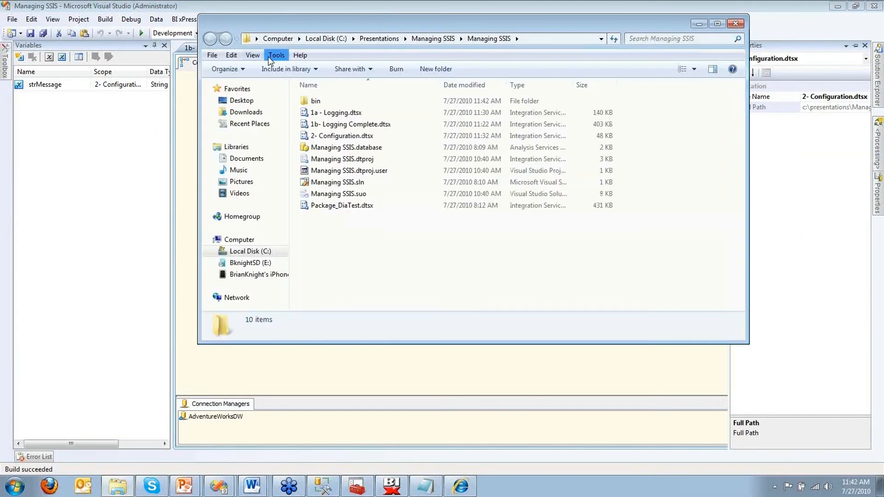
Step: Go into bin\Deployment and launch Managing SSIS.SSISDeploymentManifest to start the Package Installation Wizard
{"action": "double_click", "coordinate": [318, 101]}
{"action": "double_click", "coordinate": [320, 102]}
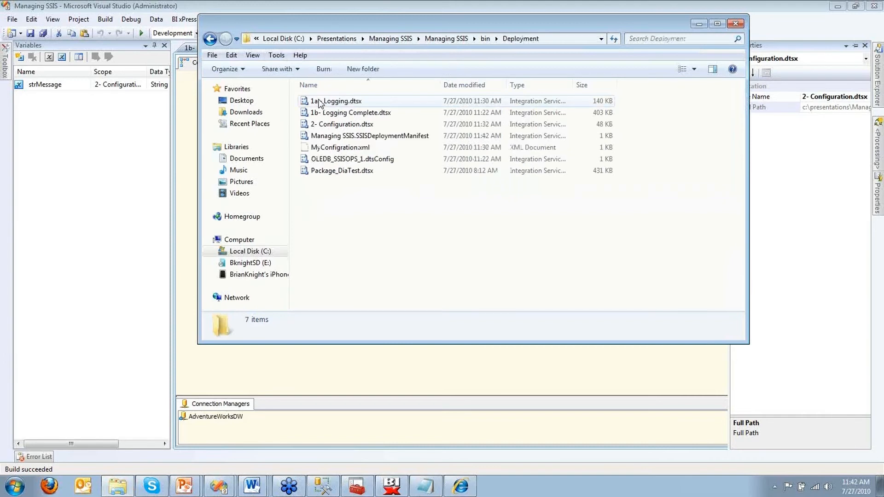
{"action": "left_click_drag", "start_coordinate": [395, 194], "coordinate": [295, 90]}
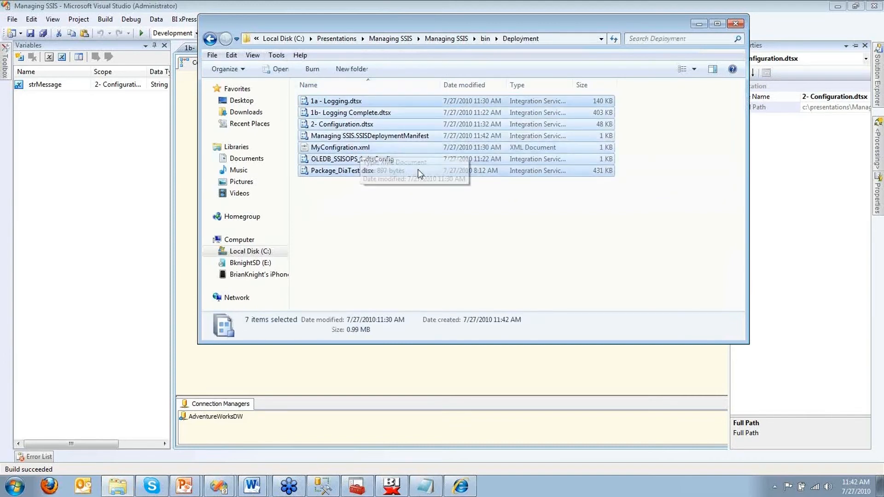
{"action": "left_click", "coordinate": [411, 194]}
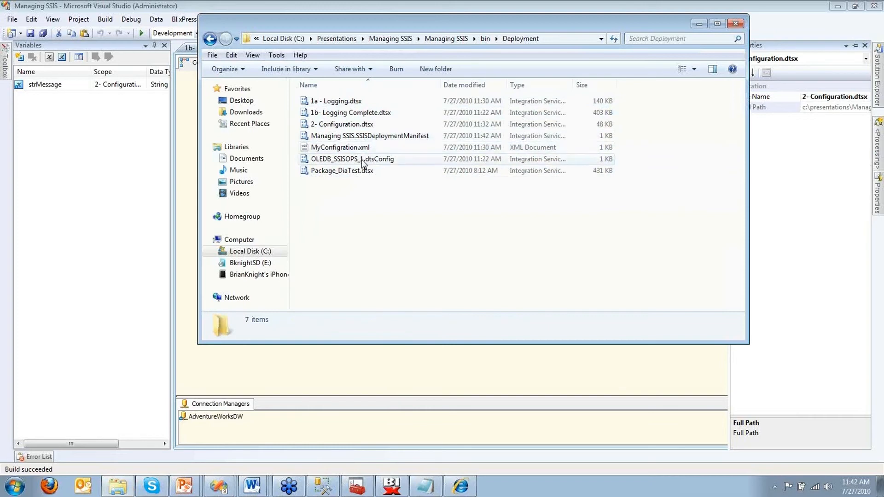
{"action": "left_click", "coordinate": [369, 162]}
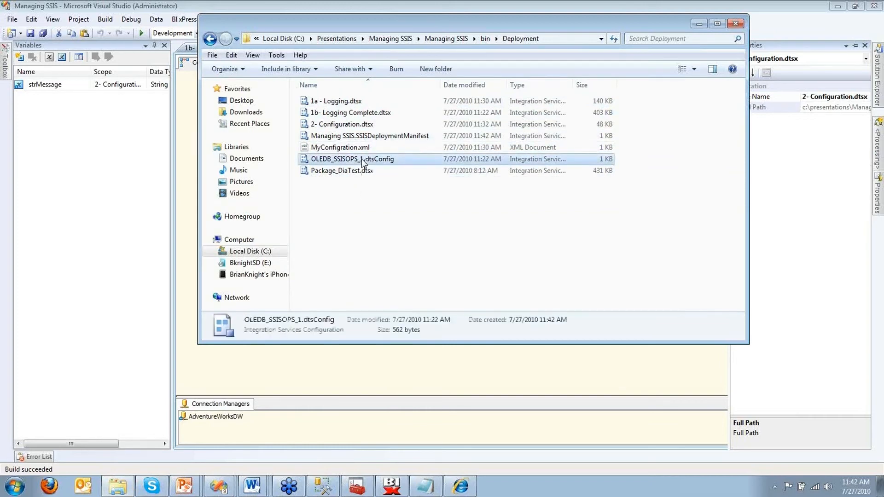
{"action": "left_click", "coordinate": [378, 139]}
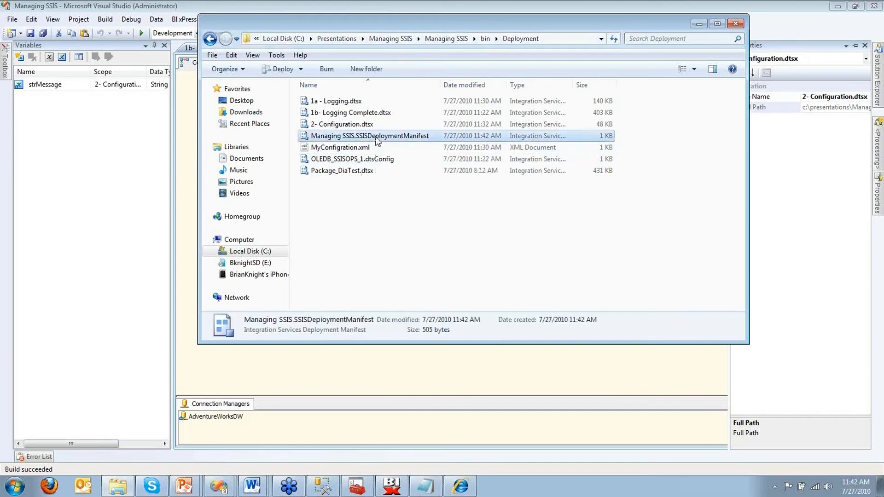
{"action": "double_click", "coordinate": [377, 138]}
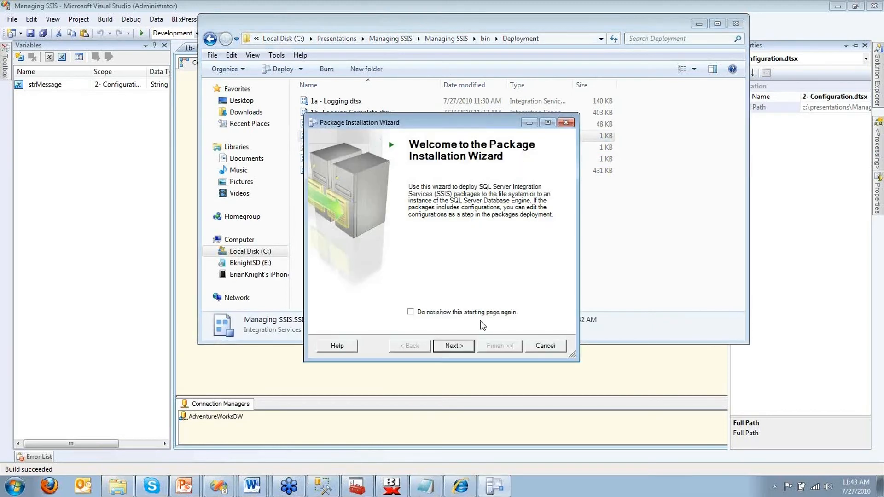
Step: Step through the Package Installation Wizard, keeping the default install folder, and start the installation
{"action": "left_click", "coordinate": [451, 347]}
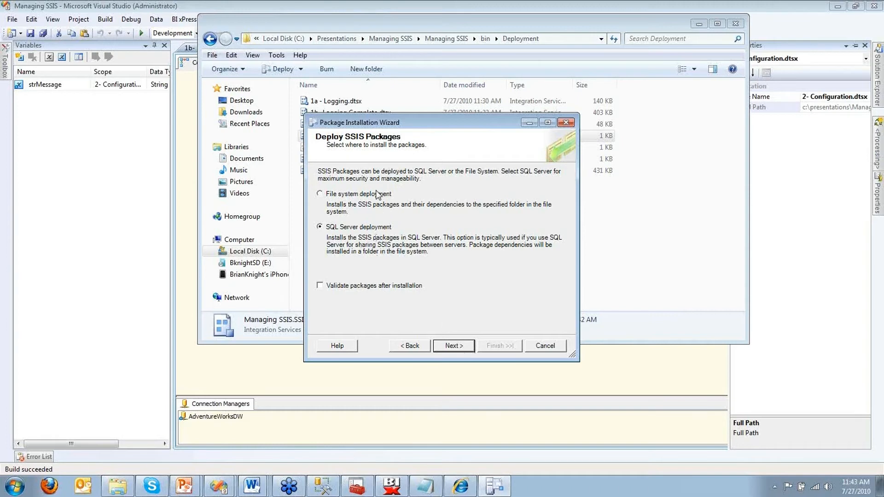
{"action": "left_click", "coordinate": [455, 345]}
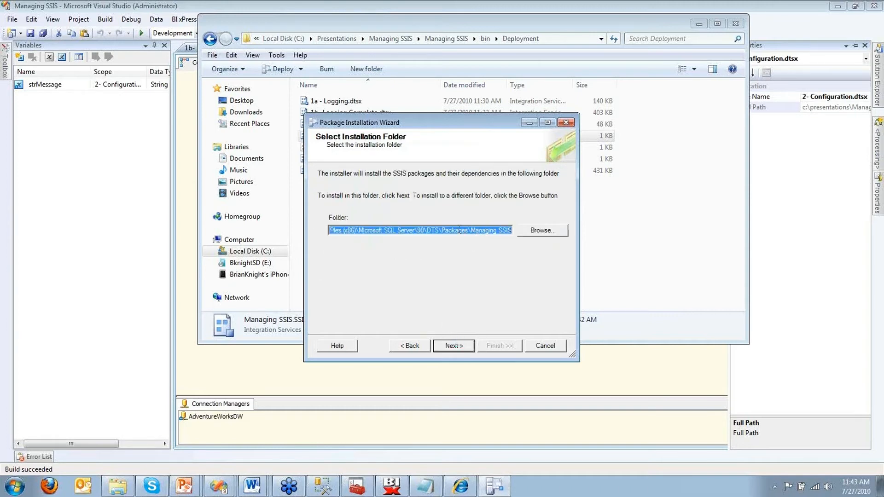
{"action": "left_click_drag", "start_coordinate": [360, 228], "coordinate": [297, 227]}
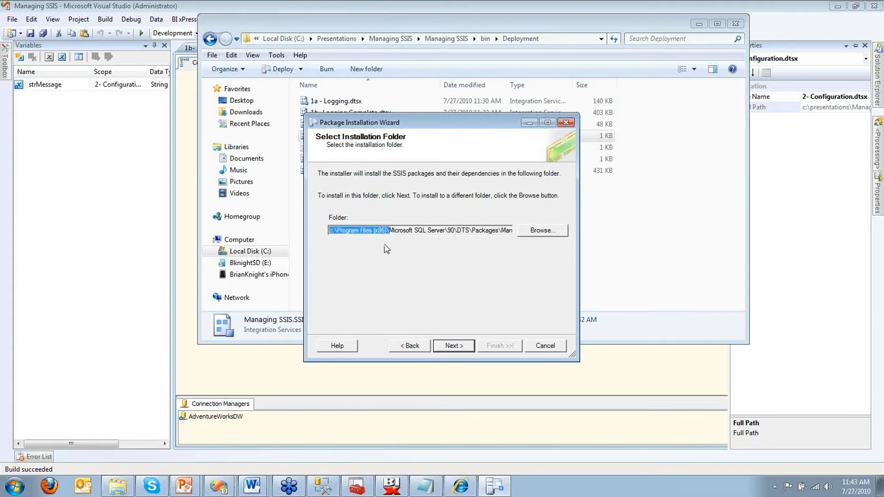
{"action": "left_click", "coordinate": [405, 228]}
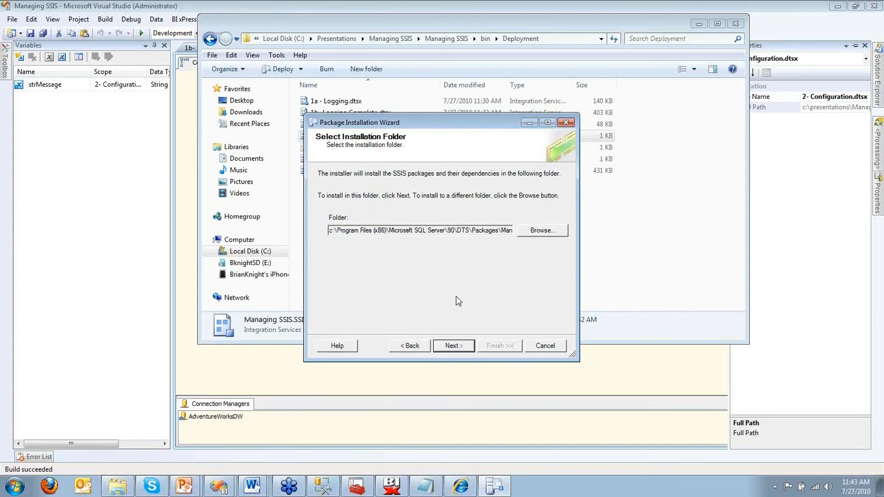
{"action": "left_click", "coordinate": [537, 231]}
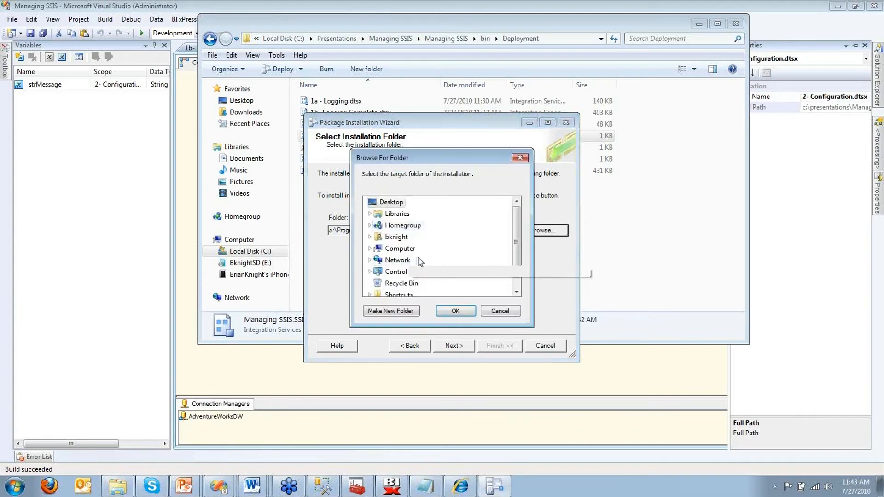
{"action": "left_click", "coordinate": [517, 292]}
{"action": "left_click", "coordinate": [497, 310]}
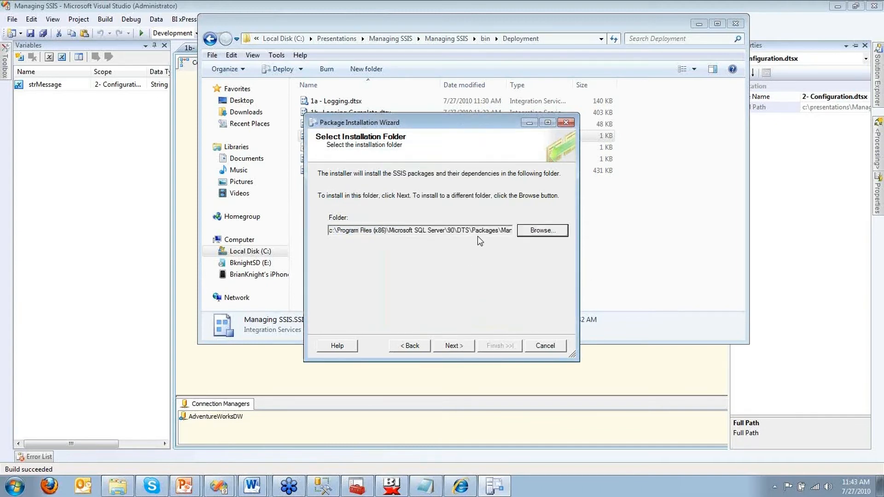
{"action": "left_click", "coordinate": [453, 345]}
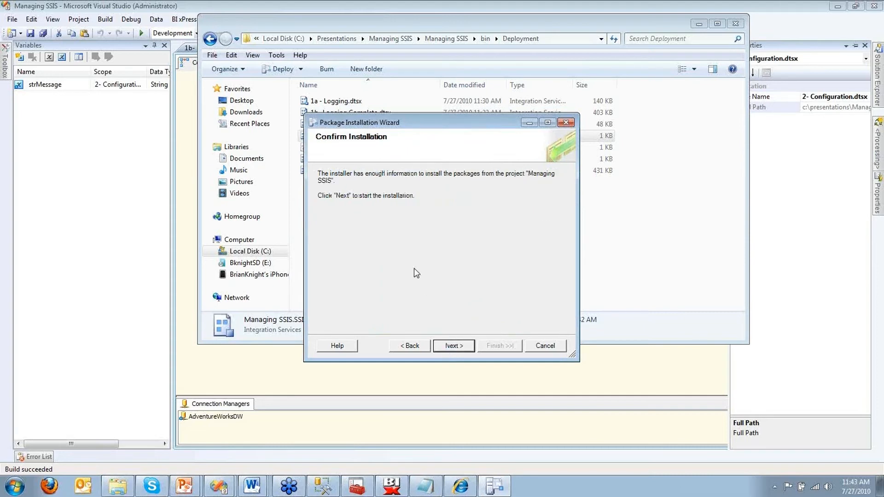
{"action": "left_click", "coordinate": [450, 345]}
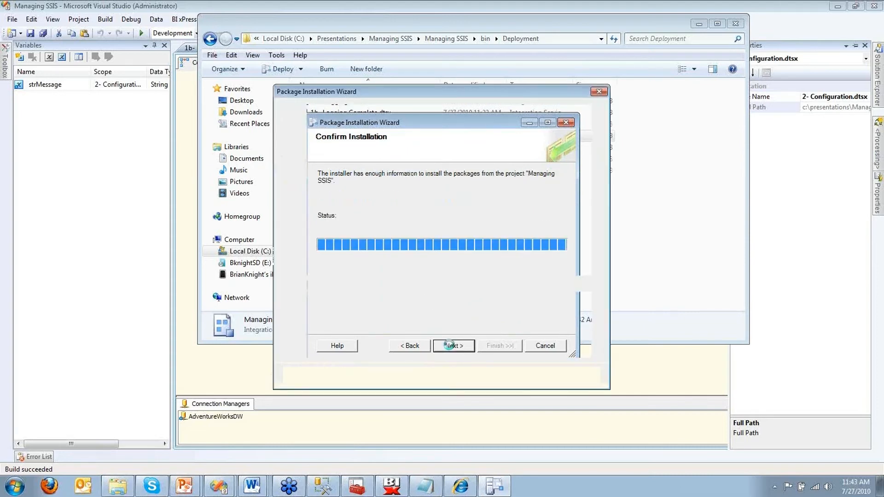
Step: Dismiss the package loading error, cancel the wizard, and close the compatibility warning
{"action": "left_click", "coordinate": [570, 380]}
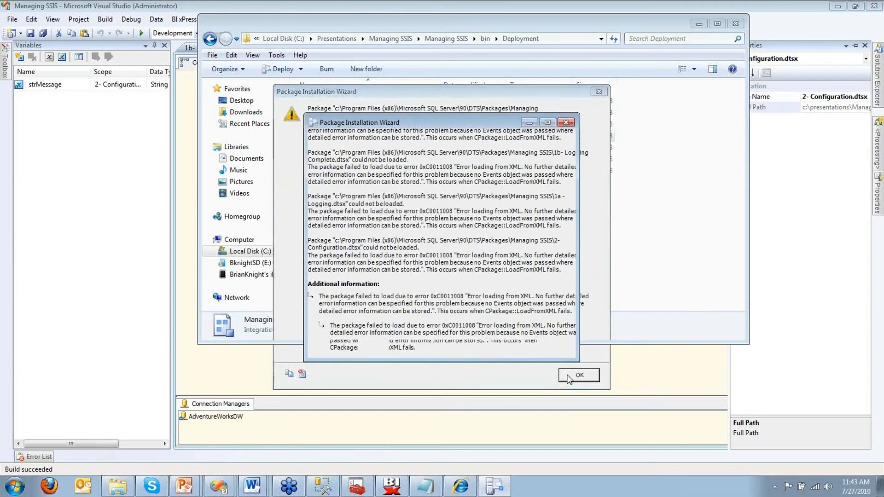
{"action": "left_click", "coordinate": [520, 249]}
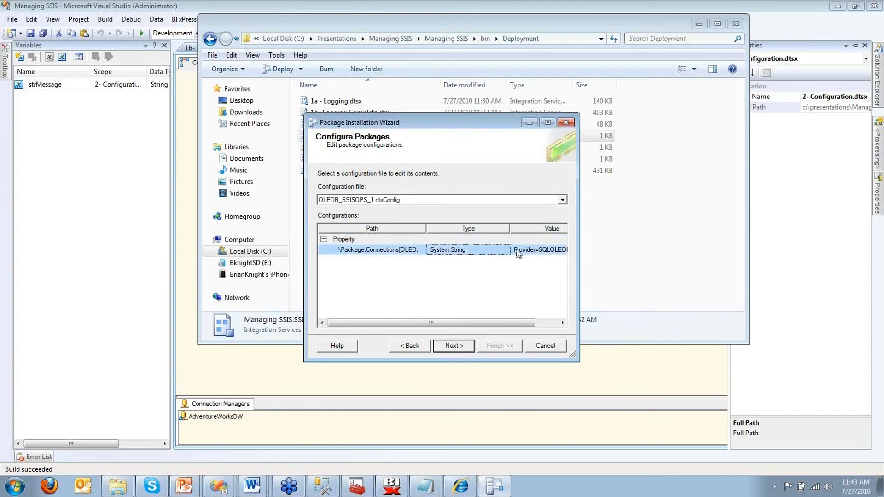
{"action": "left_click", "coordinate": [526, 249]}
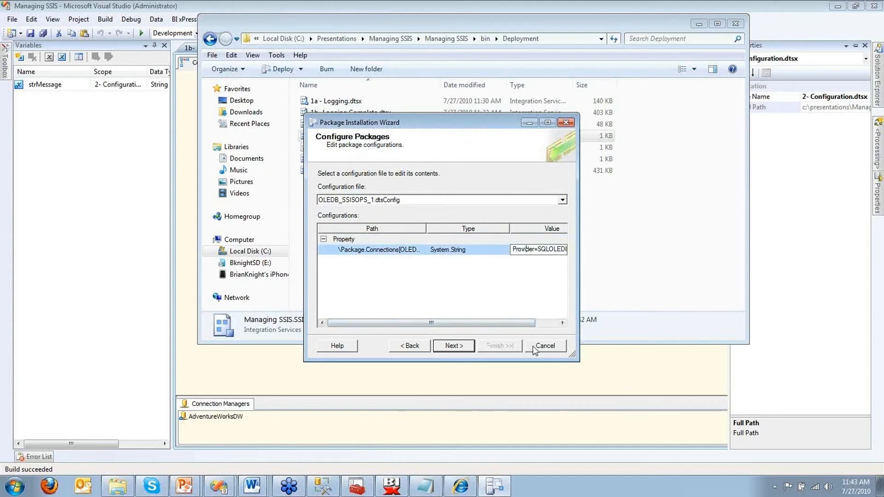
{"action": "left_click", "coordinate": [545, 345]}
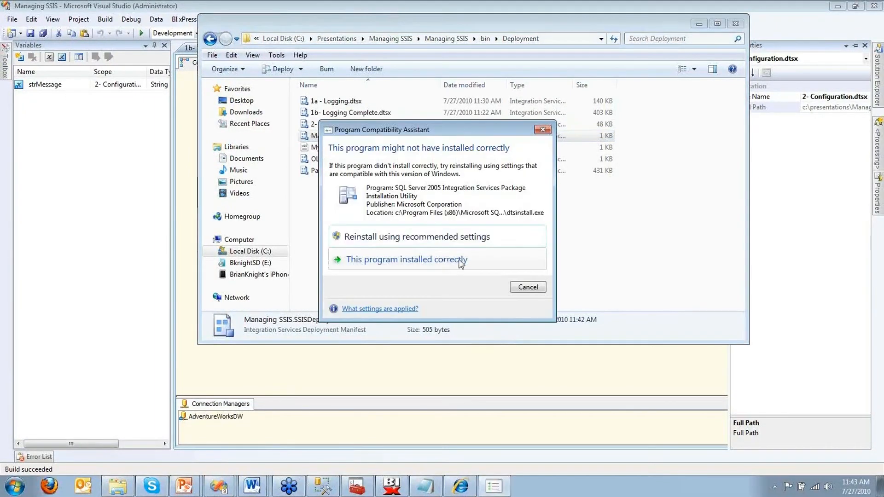
{"action": "left_click", "coordinate": [528, 288]}
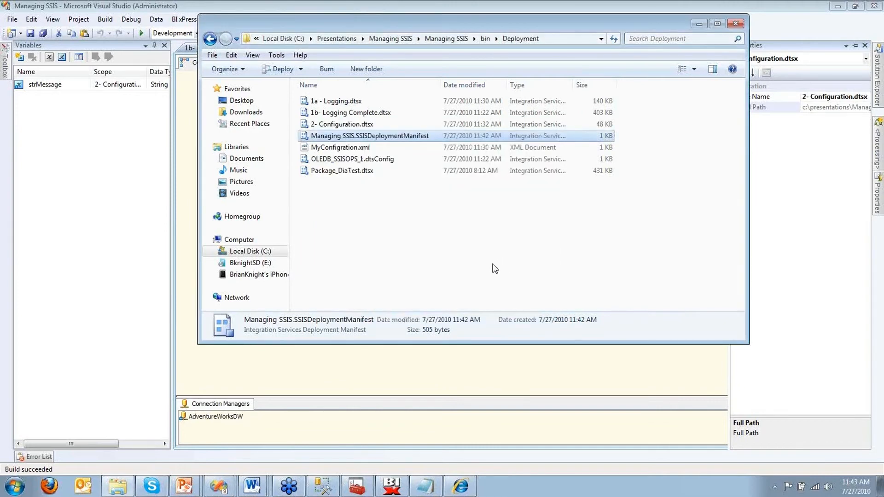
{"action": "left_click", "coordinate": [475, 359]}
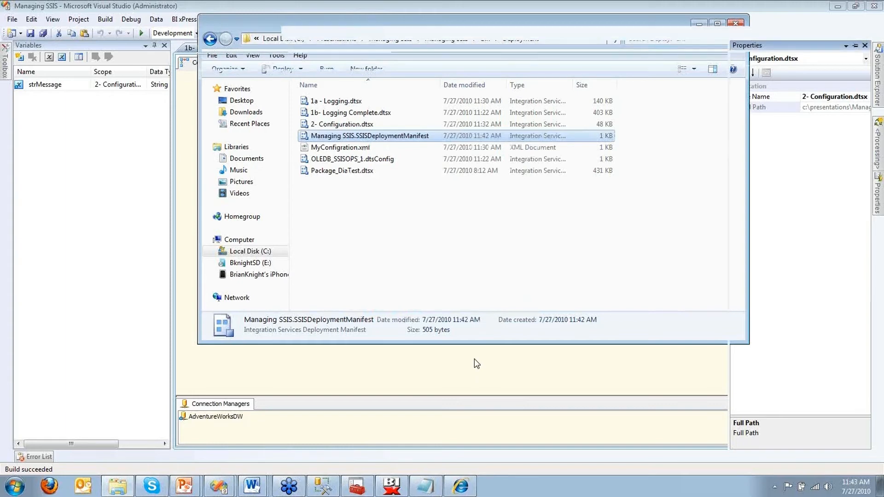
Step: Launch BI xPress Deploy SSIS Package on 2- Configuration.dtsx and accept the deployment options
{"action": "mouse_move", "coordinate": [875, 89]}
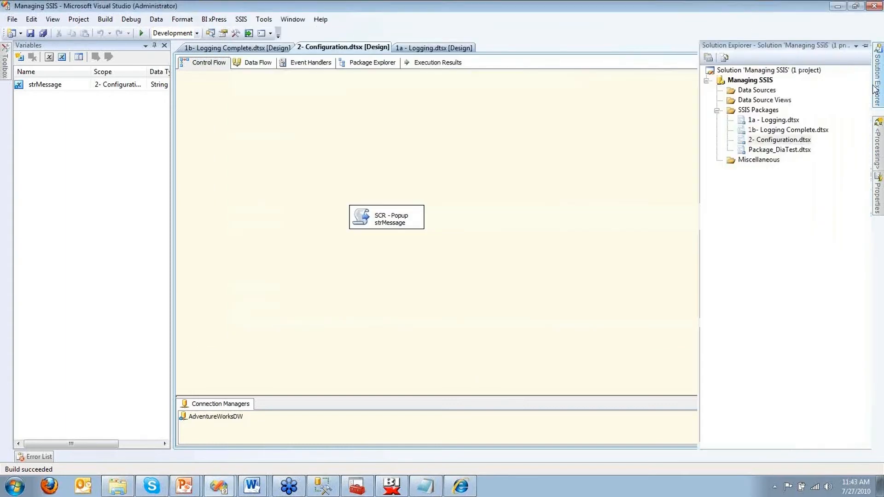
{"action": "left_click", "coordinate": [757, 139]}
{"action": "right_click", "coordinate": [757, 139]}
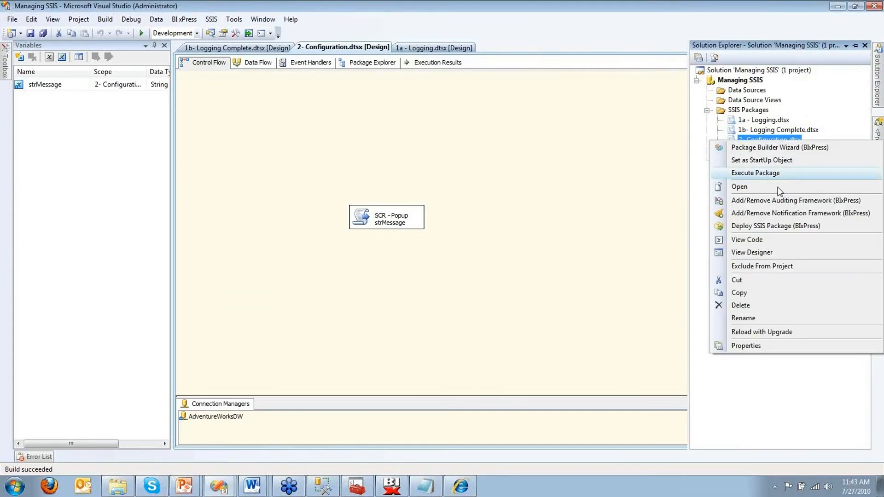
{"action": "left_click", "coordinate": [788, 228]}
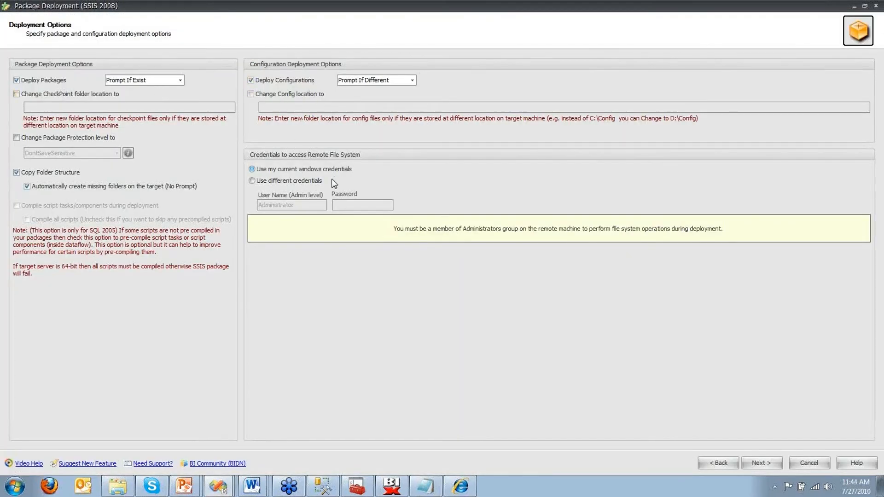
{"action": "left_click", "coordinate": [759, 464]}
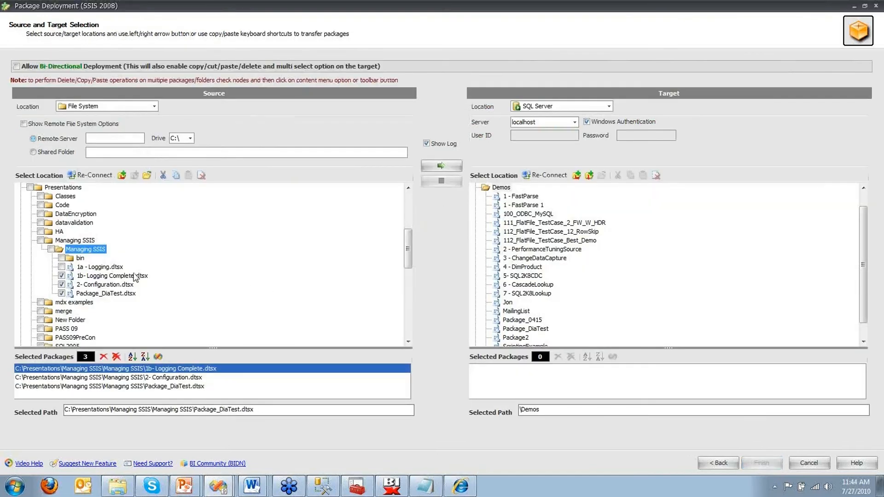
Step: Deploy all four packages to the localhost Demos folder, allowing overwrite of Package_DiaTest, then finish
{"action": "left_click", "coordinate": [62, 268]}
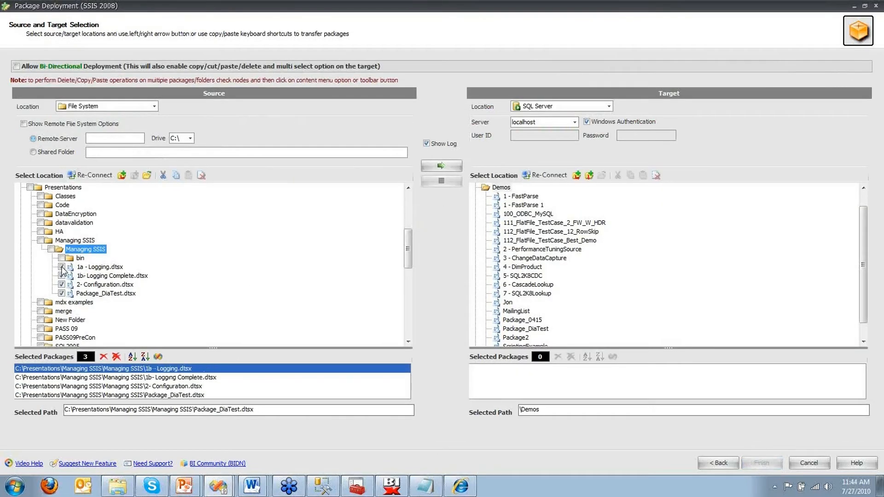
{"action": "left_click", "coordinate": [437, 165]}
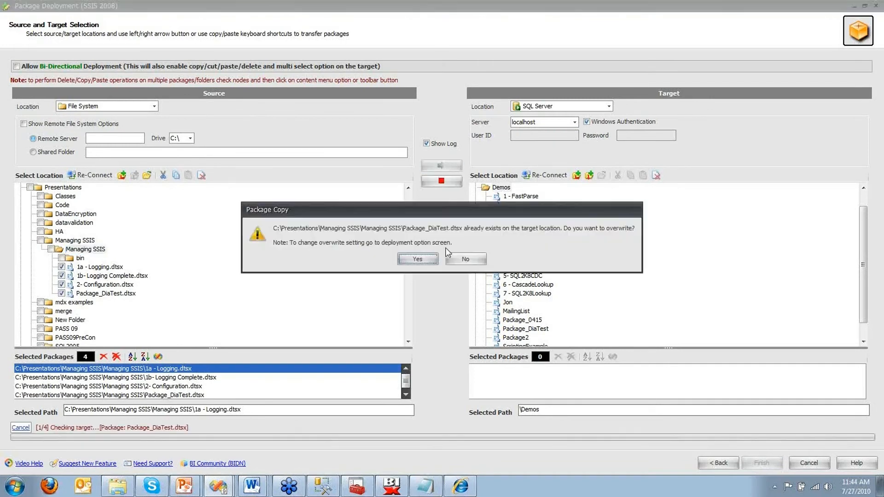
{"action": "left_click", "coordinate": [434, 256]}
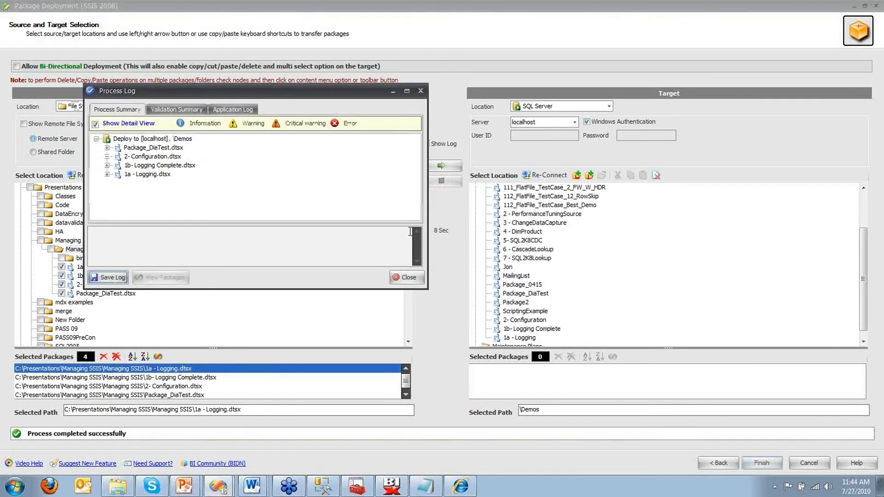
{"action": "left_click", "coordinate": [106, 147]}
{"action": "left_click", "coordinate": [107, 184]}
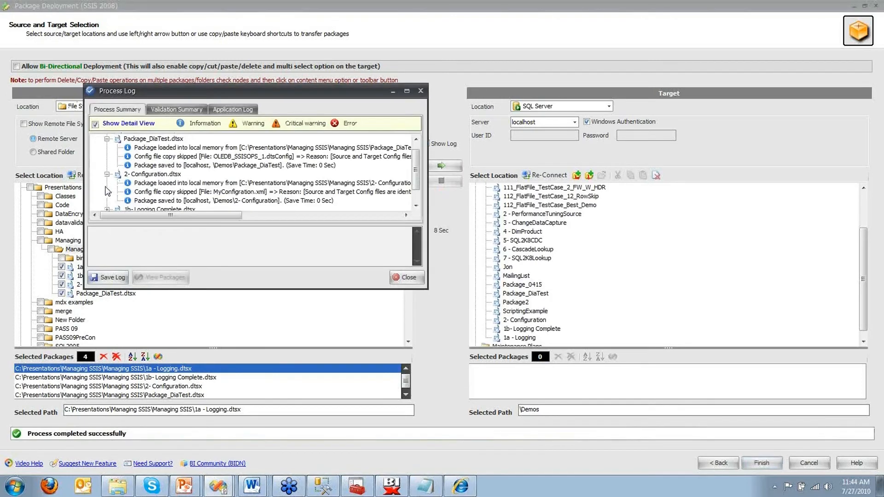
{"action": "left_click", "coordinate": [405, 277]}
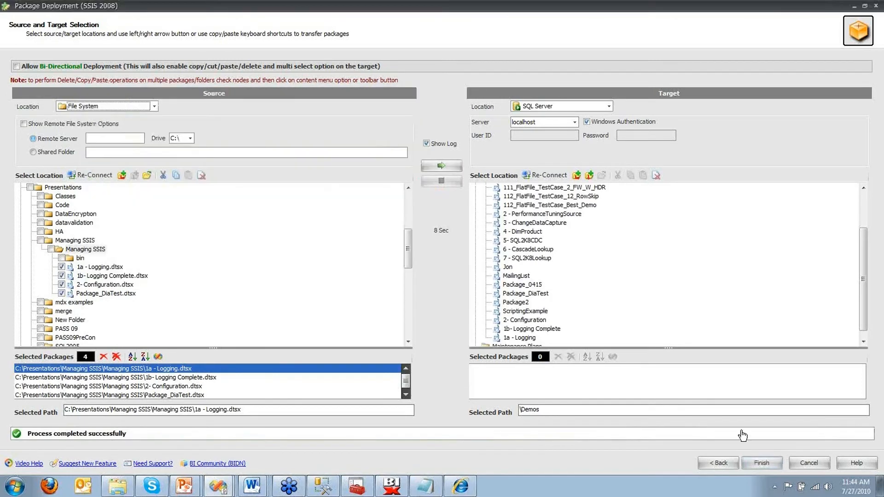
{"action": "left_click", "coordinate": [769, 463]}
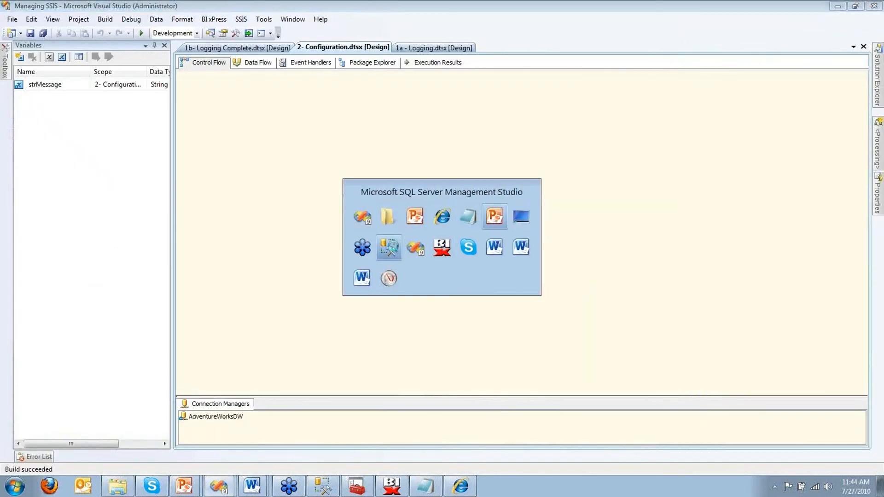
Step: In SSMS Object Explorer, expand Stored Packages > MSDB > Demos to show the deployed packages
{"action": "key", "text": "alt+Tab"}
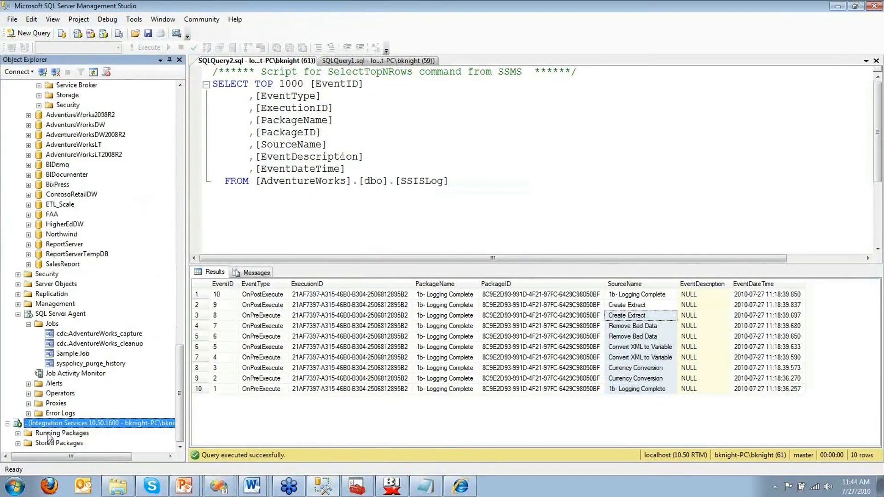
{"action": "left_click", "coordinate": [18, 443]}
{"action": "left_click", "coordinate": [28, 434]}
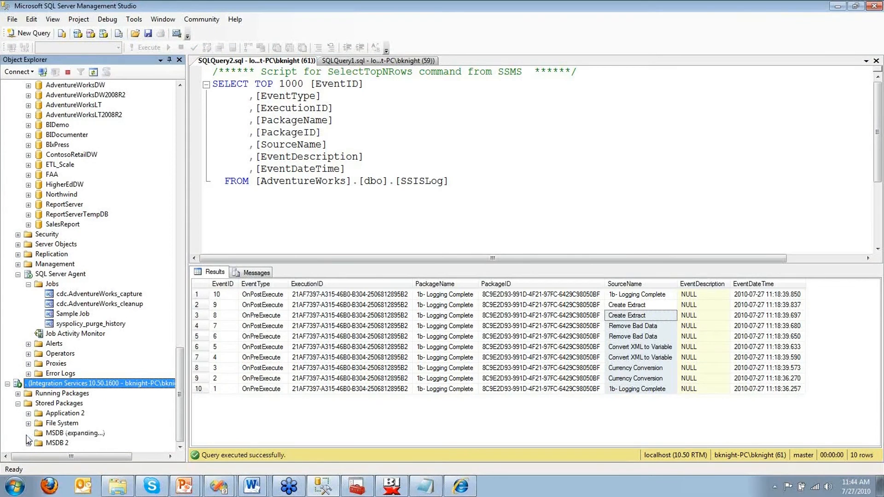
{"action": "left_click", "coordinate": [38, 433]}
{"action": "right_click", "coordinate": [69, 234]}
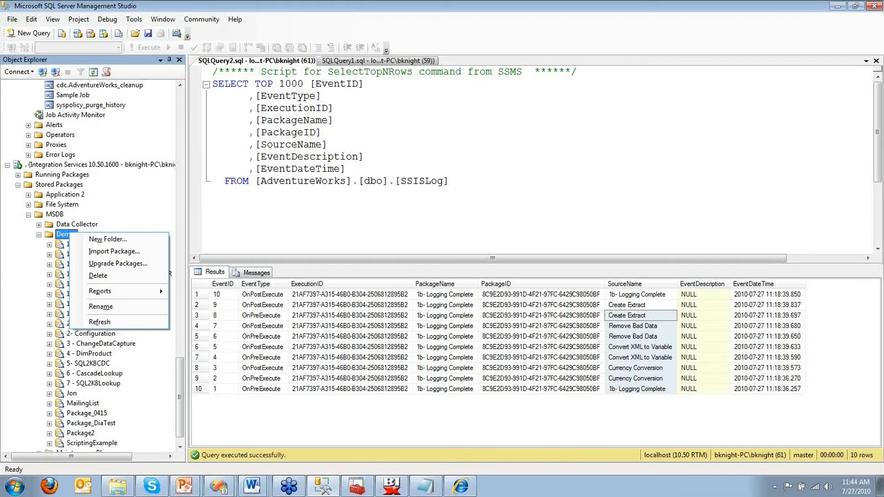
{"action": "key", "text": "alt+Tab"}
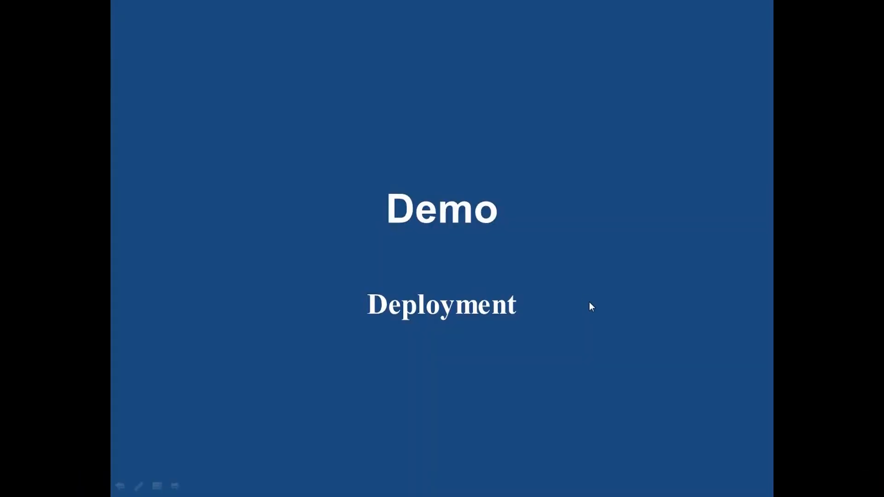
Step: Advance the slideshow through Service and Package Store to the Running Packages slide
{"action": "key", "text": "Right"}
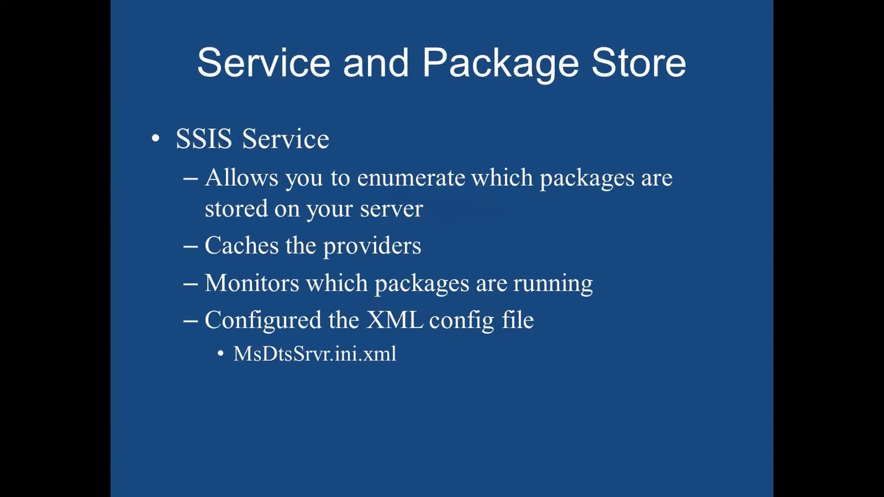
{"action": "key", "text": "Right"}
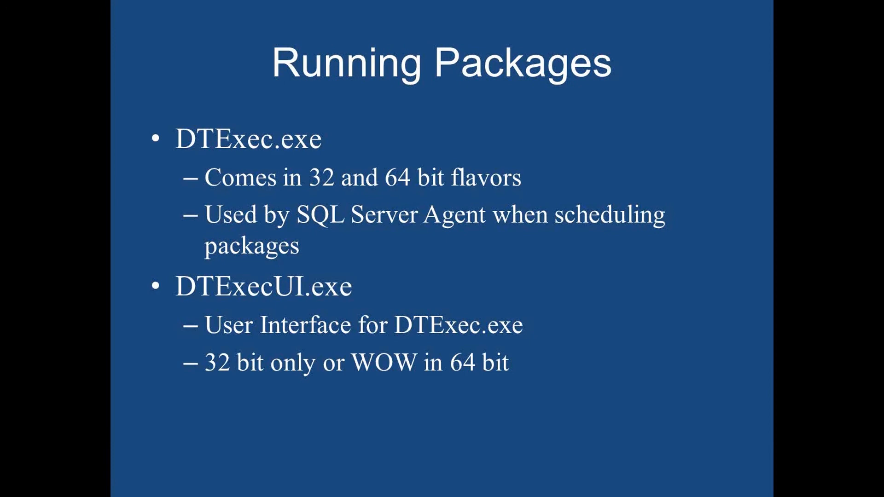
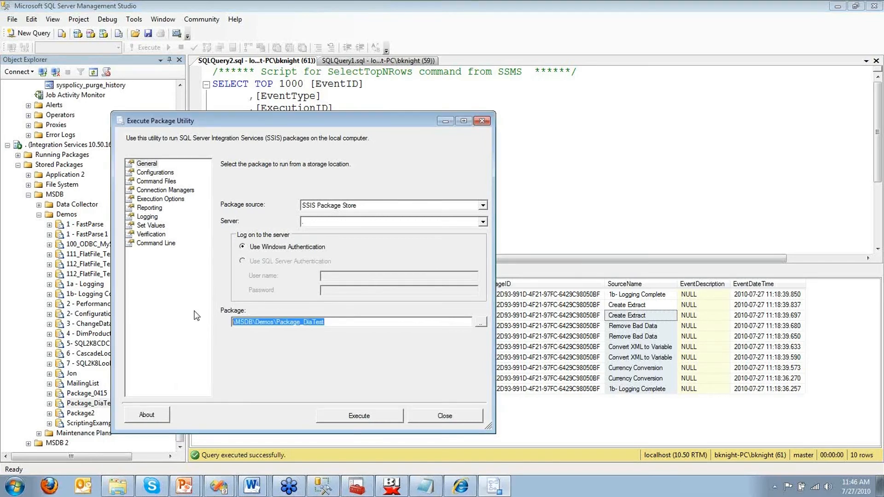
Step: Show the package's Connection Managers page in the maximized run dialog, widening the name column
{"action": "left_click", "coordinate": [162, 175]}
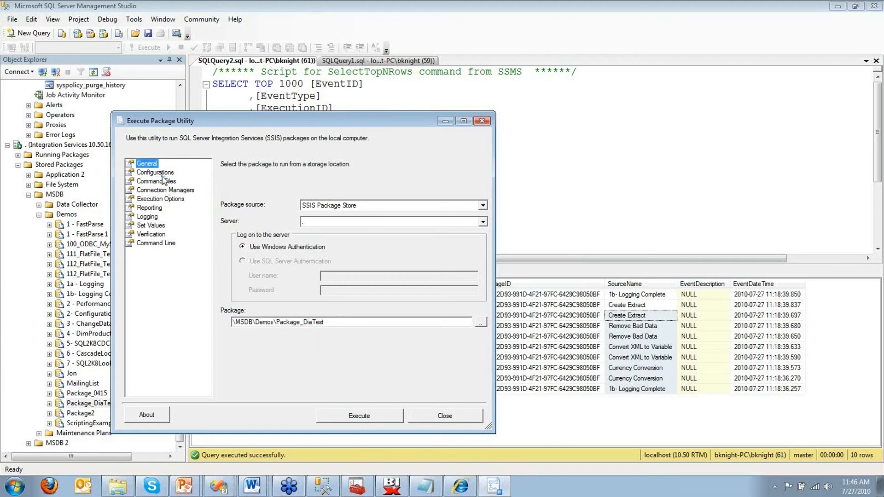
{"action": "left_click", "coordinate": [161, 174]}
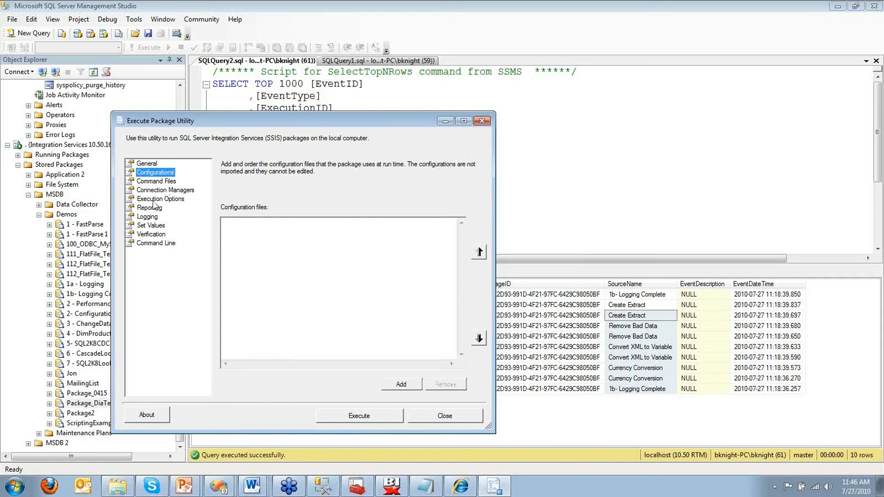
{"action": "left_click", "coordinate": [155, 190]}
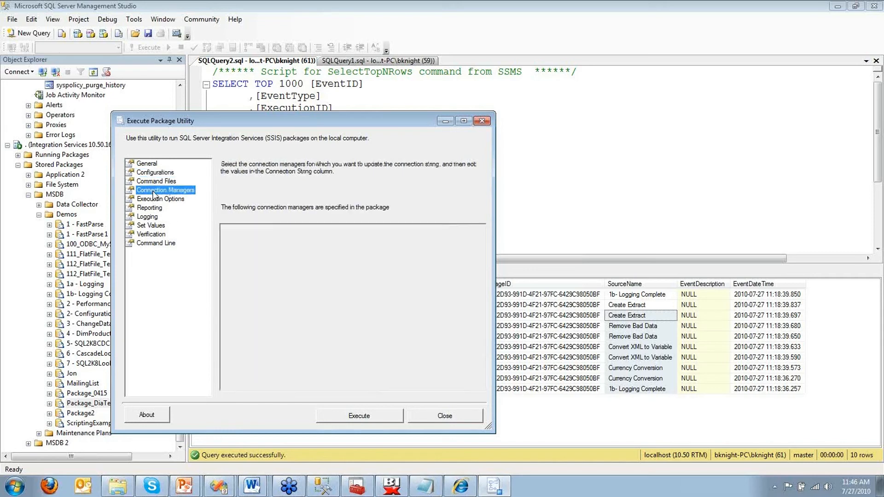
{"action": "left_click", "coordinate": [461, 121]}
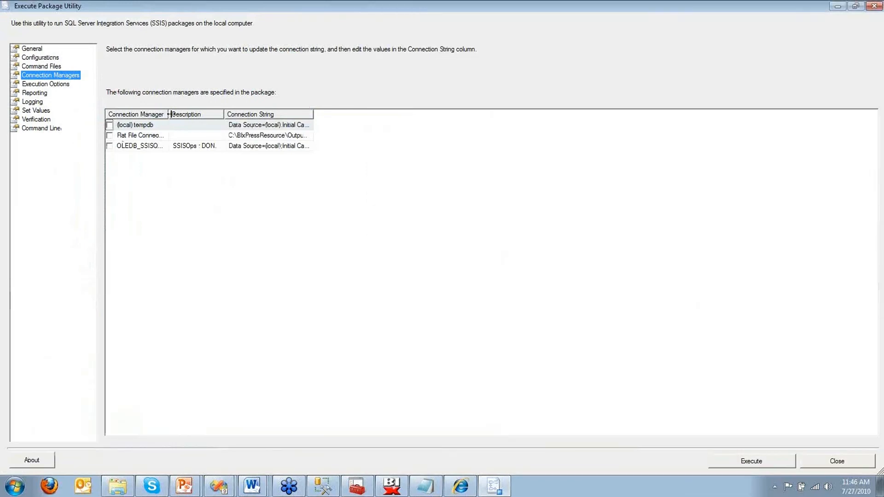
{"action": "left_click_drag", "start_coordinate": [168, 114], "coordinate": [208, 114]}
Step: Override (local).tempdb so its connection string uses Data Source=localhost instead of (local)
{"action": "left_click", "coordinate": [110, 124]}
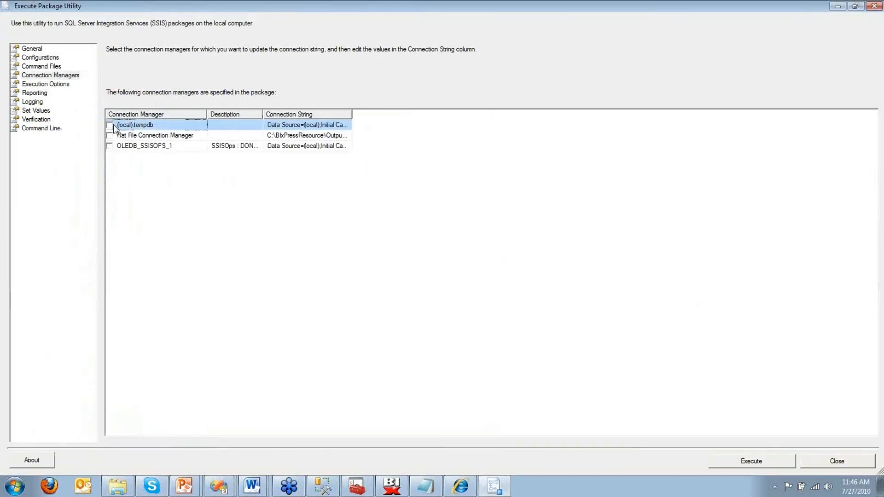
{"action": "left_click", "coordinate": [284, 126]}
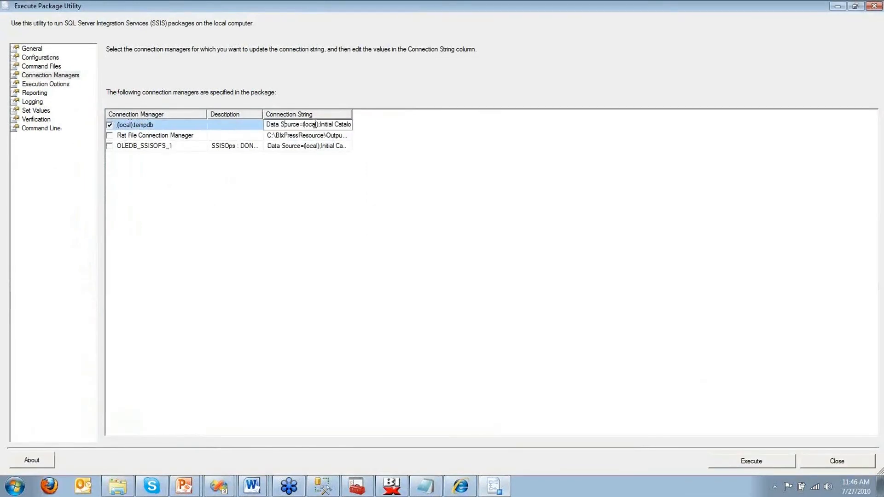
{"action": "left_click", "coordinate": [319, 124]}
{"action": "key", "text": "BackSpace"}
{"action": "key", "text": "BackSpace"}
{"action": "key", "text": "BackSpace"}
{"action": "key", "text": "BackSpace"}
{"action": "key", "text": "BackSpace"}
{"action": "key", "text": "BackSpace"}
{"action": "key", "text": "BackSpace"}
{"action": "key", "text": "BackSpace"}
{"action": "type", "text": "localhost;"}
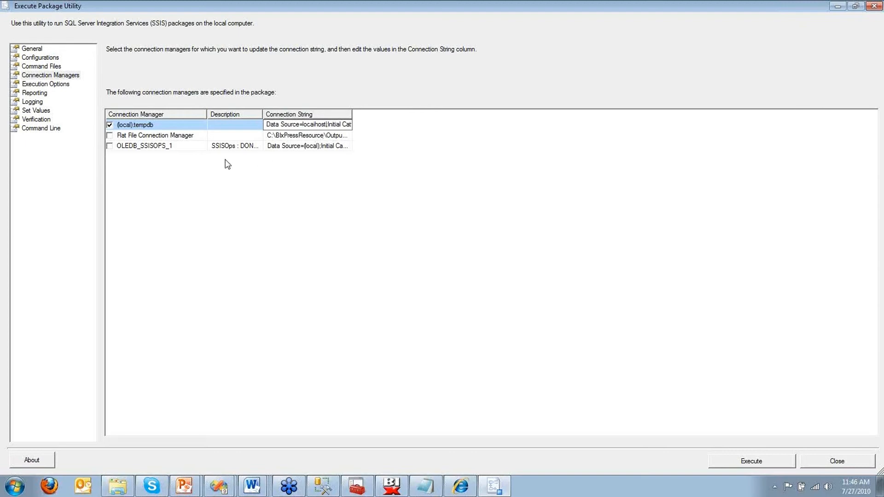
{"action": "left_click", "coordinate": [56, 90]}
{"action": "left_click", "coordinate": [54, 86]}
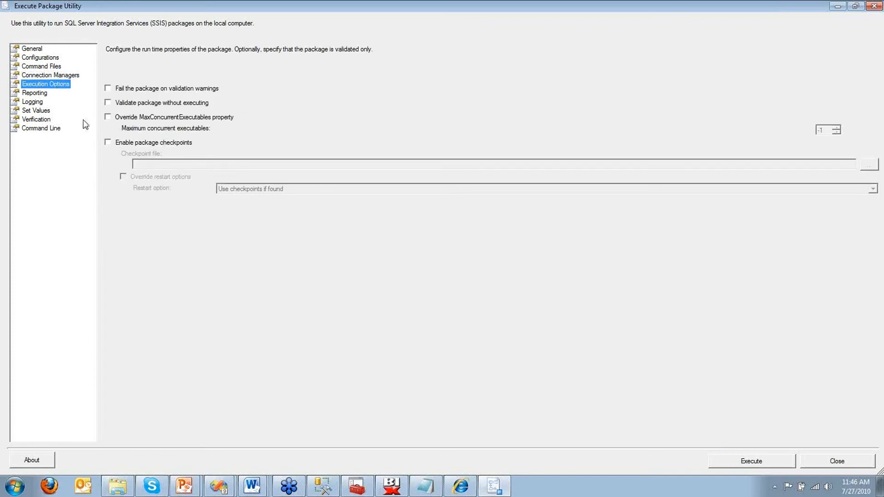
Step: Set console reporting to include Errors events and exclude Verbose events
{"action": "left_click", "coordinate": [41, 101]}
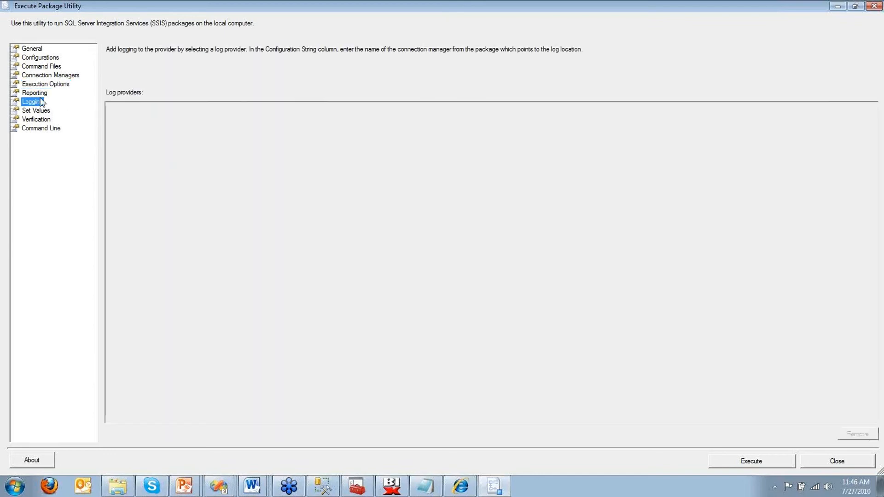
{"action": "left_click", "coordinate": [38, 93]}
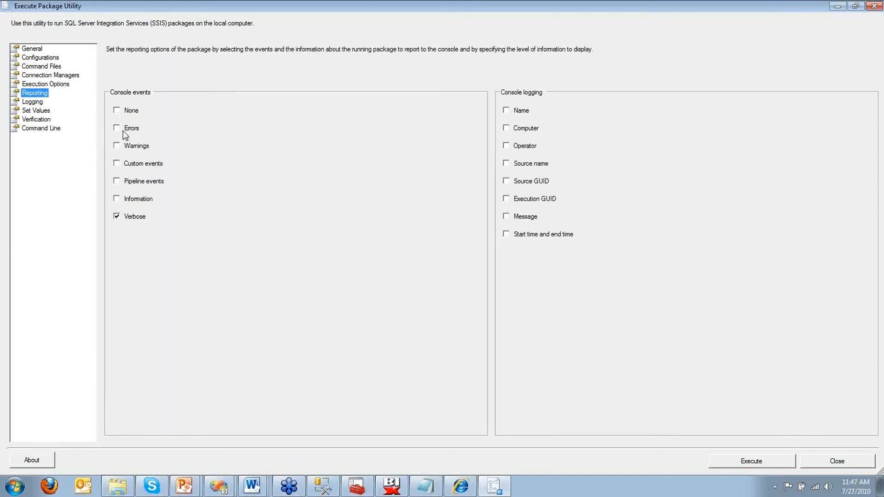
{"action": "left_click", "coordinate": [116, 128]}
{"action": "left_click", "coordinate": [117, 216]}
Step: Try a Package.Variables property path entry under Set Values, then clear it
{"action": "left_click", "coordinate": [38, 111]}
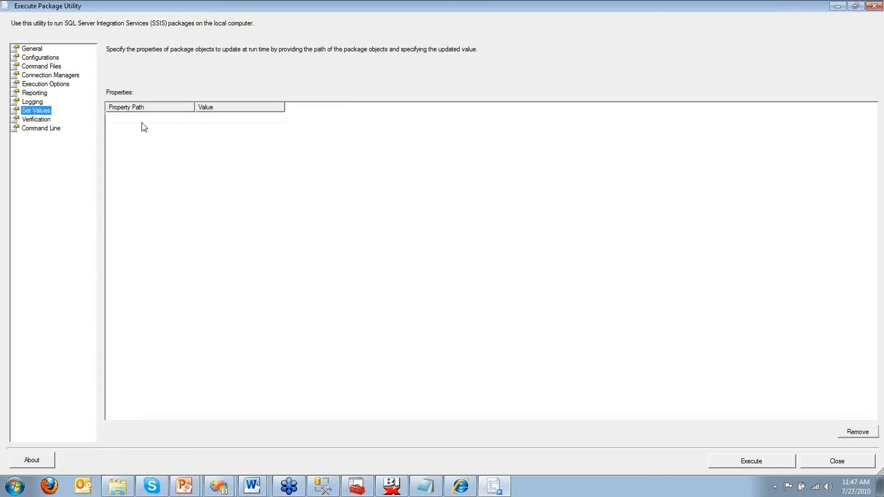
{"action": "left_click", "coordinate": [142, 129]}
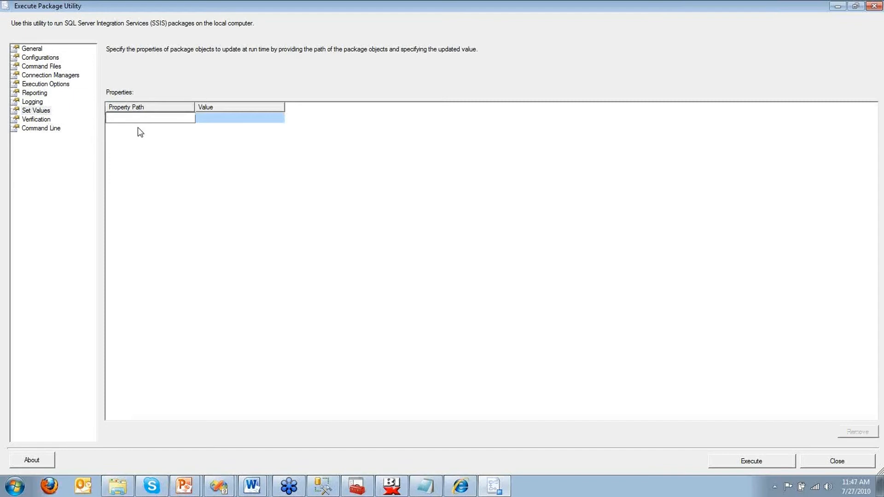
{"action": "type", "text": "Package.Variables"}
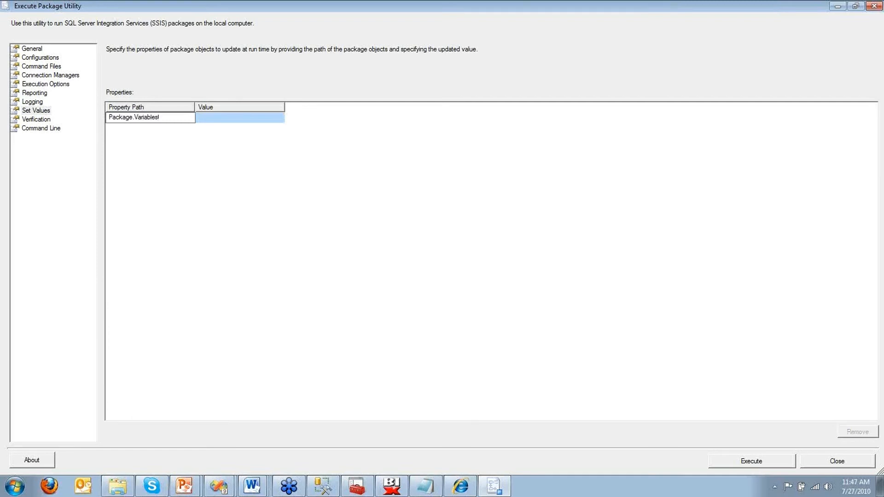
{"action": "type", "text": "[\"fdsfsdfds"}
{"action": "key", "text": "Tab"}
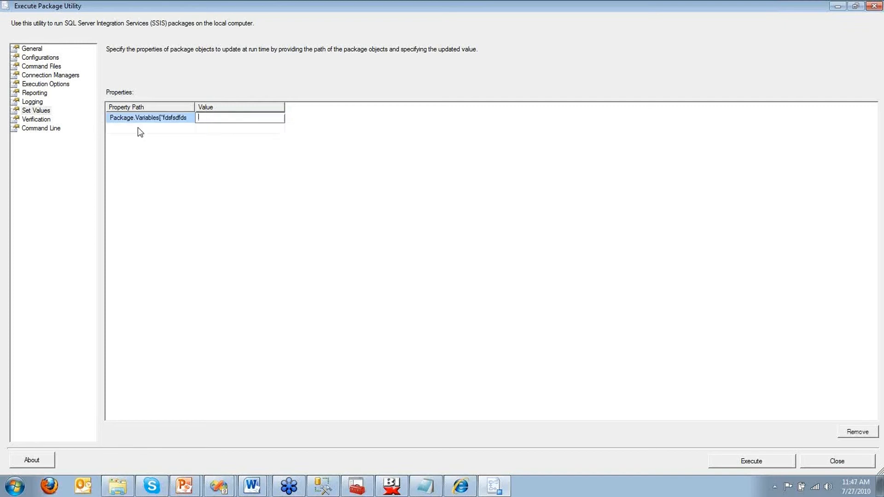
{"action": "left_click", "coordinate": [141, 118]}
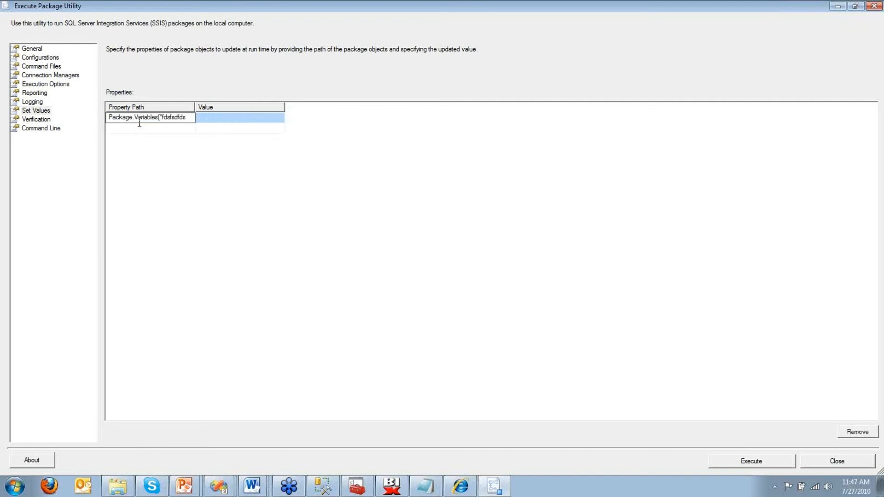
{"action": "key", "text": "ctrl+a"}
{"action": "key", "text": "Delete"}
Step: Copy the full generated command line and execute the package
{"action": "left_click", "coordinate": [46, 130]}
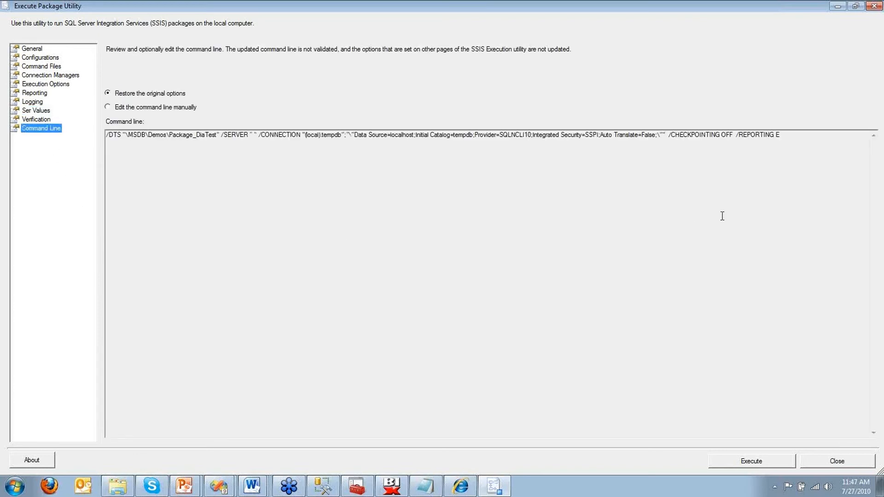
{"action": "left_click_drag", "start_coordinate": [810, 170], "coordinate": [62, 86]}
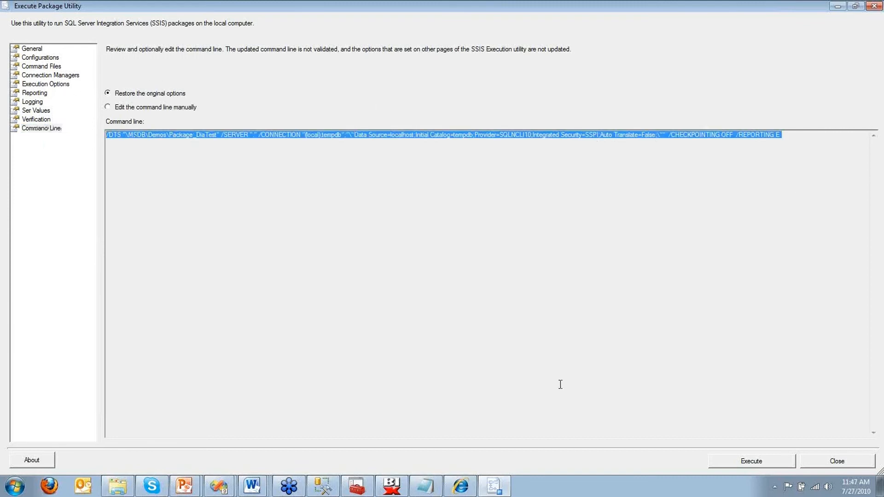
{"action": "left_click", "coordinate": [724, 463]}
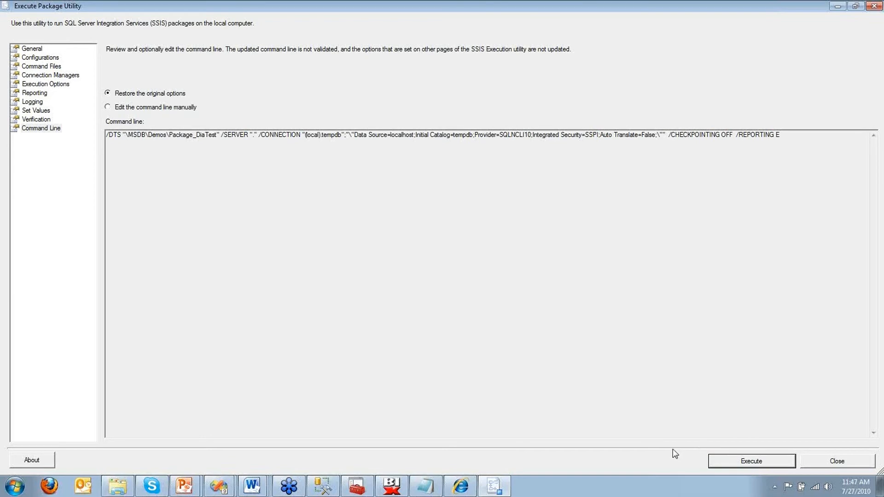
{"action": "left_click", "coordinate": [728, 465]}
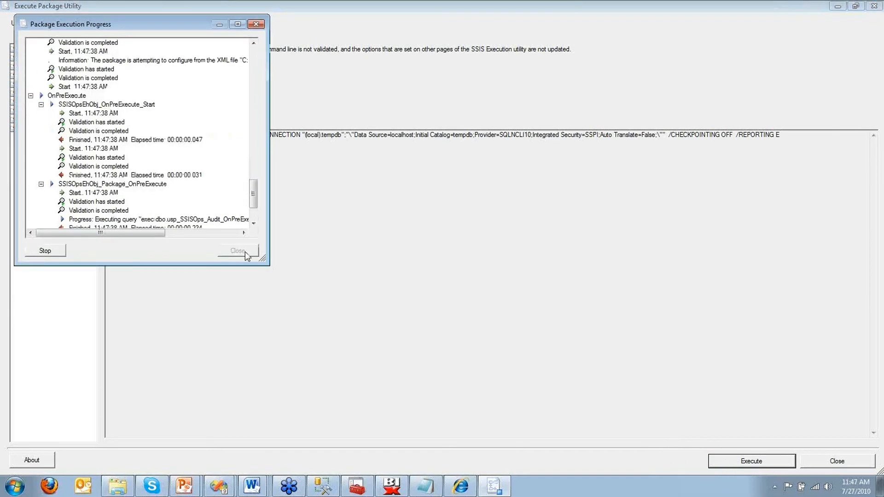
Step: Open Command Prompt and run dtexec alone to show its usage
{"action": "key", "text": "super"}
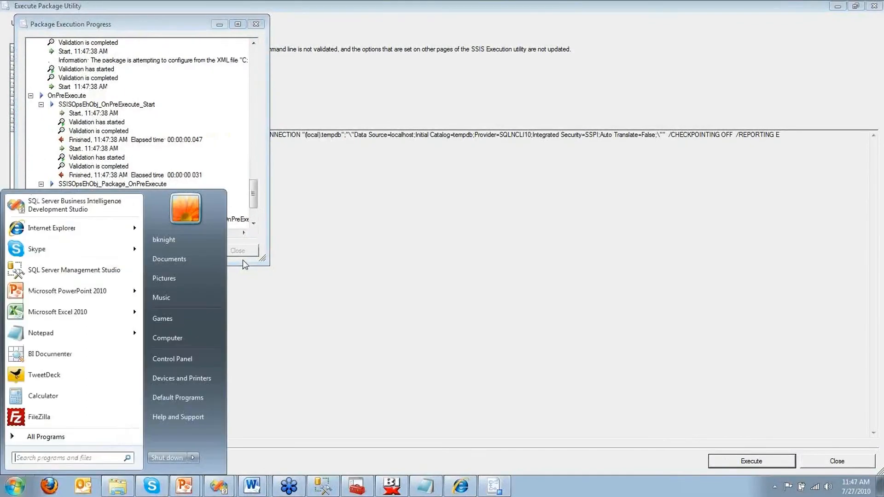
{"action": "type", "text": "cmd"}
{"action": "key", "text": "Return"}
{"action": "type", "text": "dtexe"}
{"action": "type", "text": "c"}
{"action": "key", "text": "Return"}
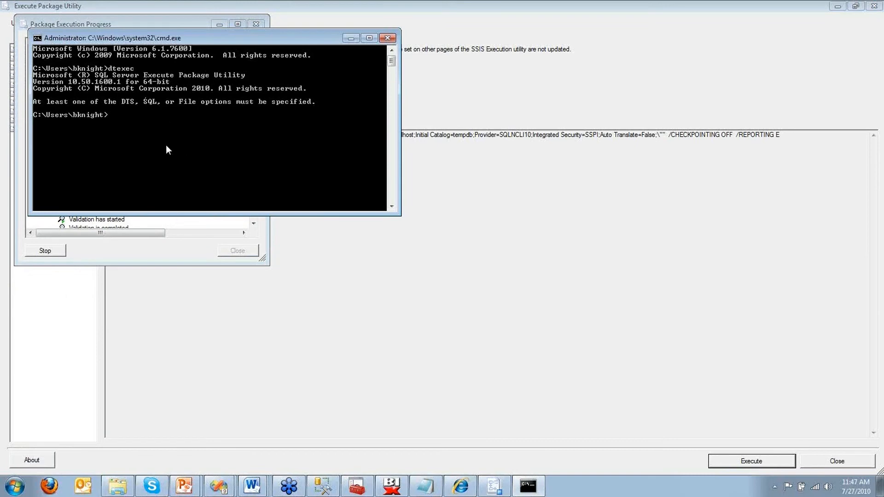
Step: Run dtexec with the pasted Package_DiaTest command-line arguments, then bring up BI xPress
{"action": "type", "text": "dtexec"}
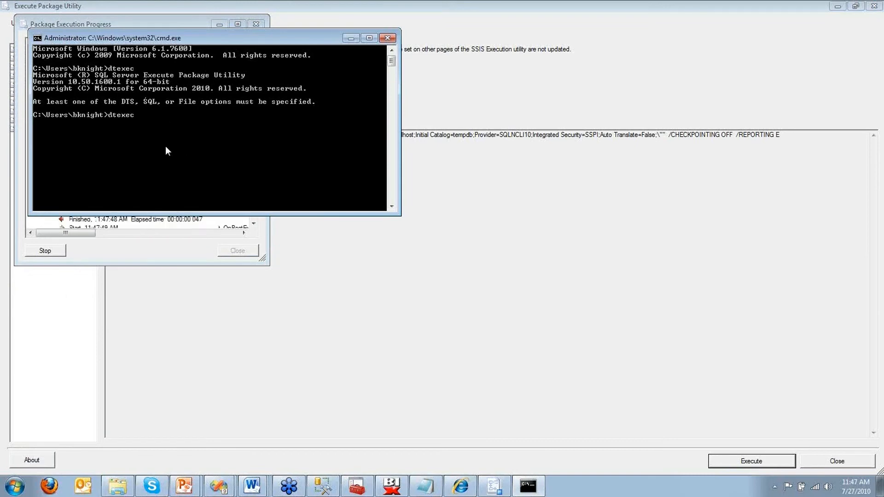
{"action": "right_click", "coordinate": [163, 147]}
{"action": "left_click", "coordinate": [189, 180]}
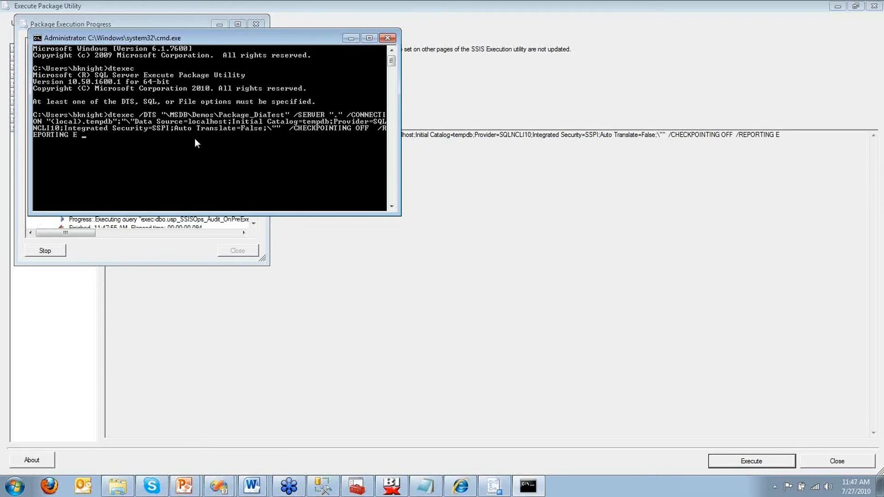
{"action": "key", "text": "Return"}
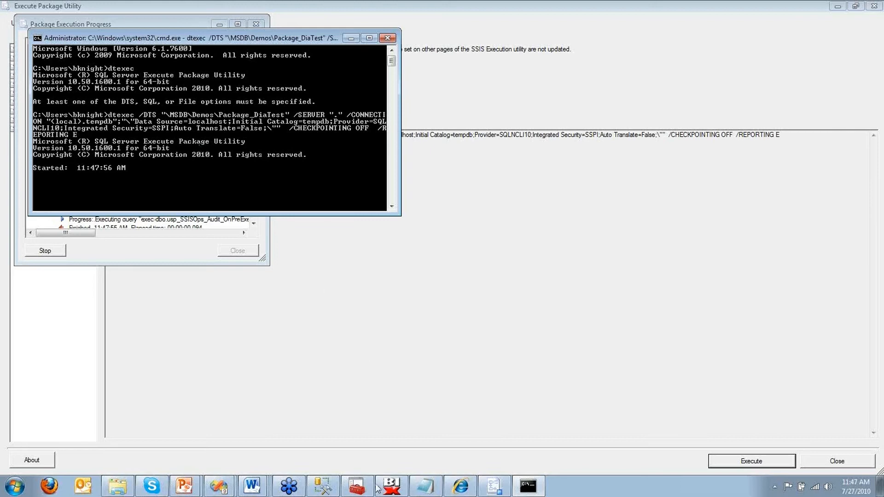
{"action": "left_click", "coordinate": [391, 487]}
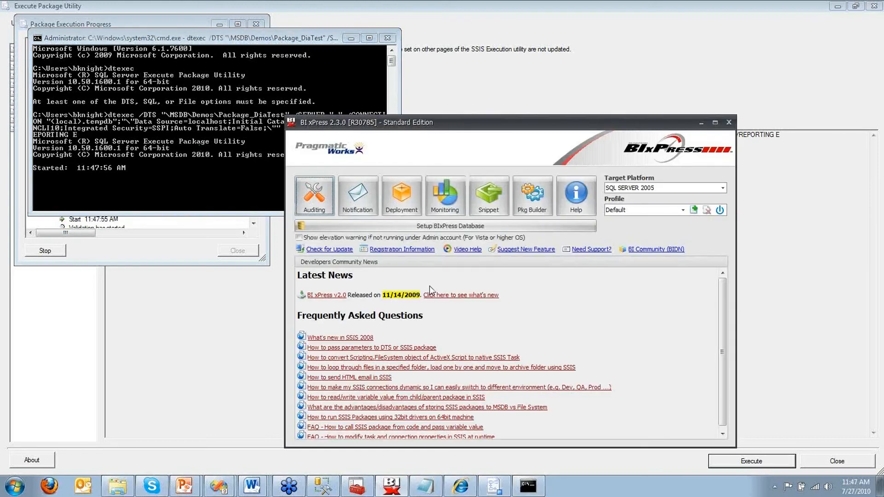
Step: Compare BI xPress monitoring with the DTExec output showing Step-3's divide-by-zero failure
{"action": "left_click", "coordinate": [446, 197]}
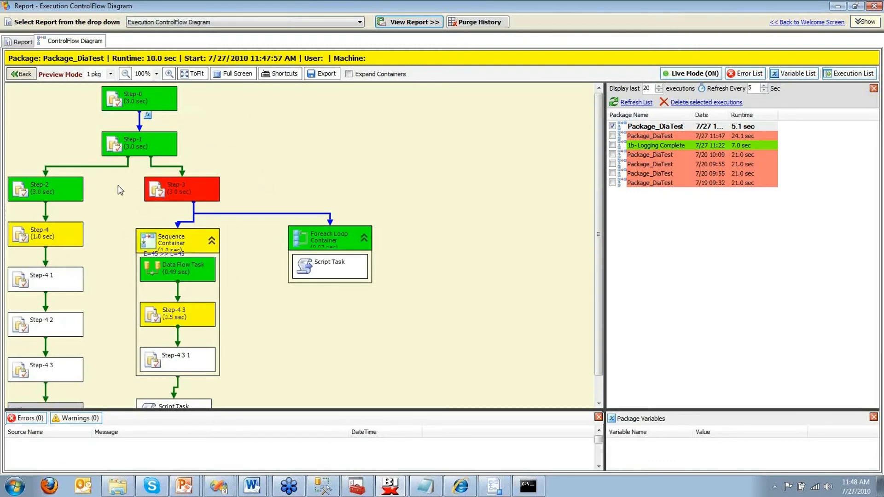
{"action": "key", "text": "alt+Tab"}
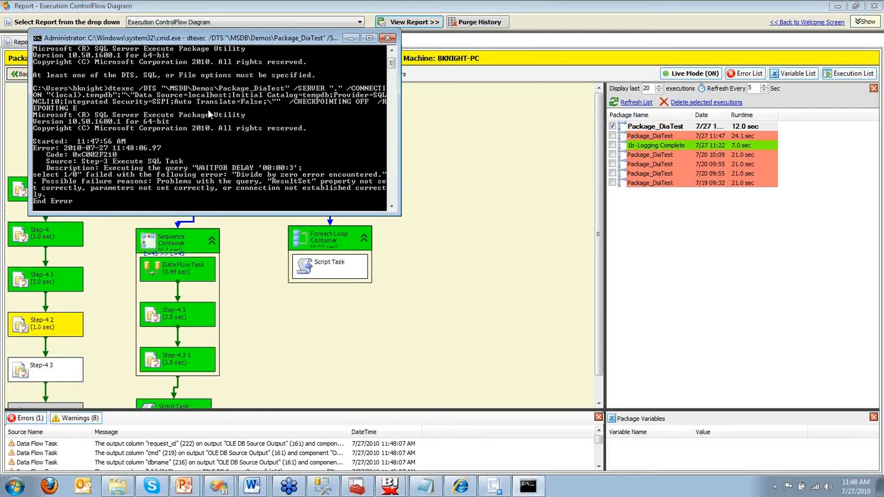
{"action": "scroll", "coordinate": [208, 111], "scroll_direction": "up", "scroll_amount": 1}
{"action": "scroll", "coordinate": [208, 111], "scroll_direction": "down", "scroll_amount": 2}
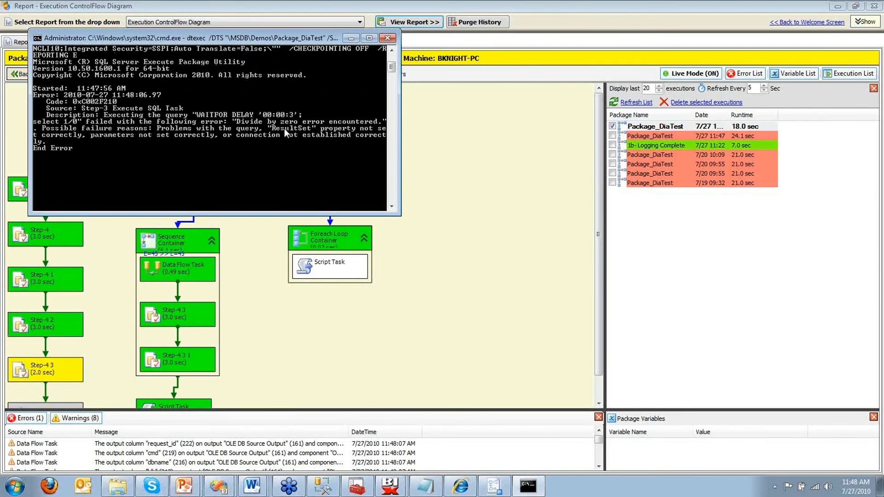
{"action": "left_click", "coordinate": [364, 371]}
{"action": "left_click", "coordinate": [326, 489]}
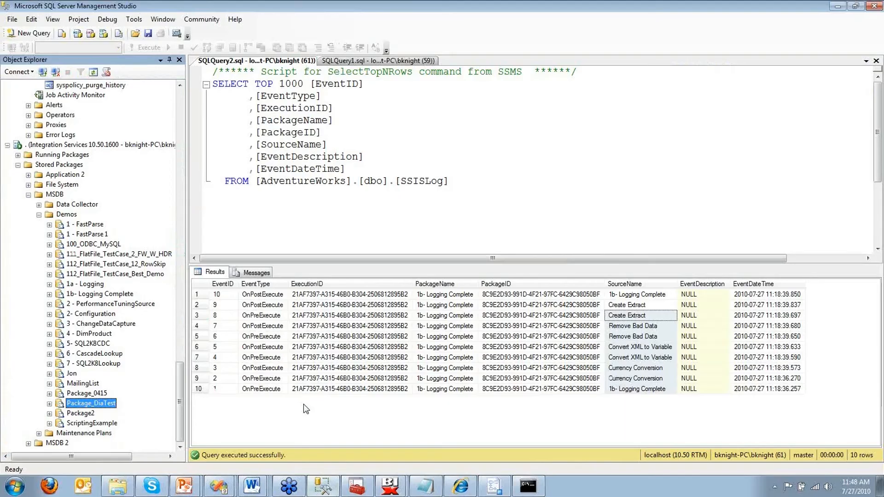
Step: After reviewing the DTExec results, create a new Agent job from Jobs and go to its Steps page
{"action": "left_click_drag", "start_coordinate": [181, 390], "coordinate": [183, 349]}
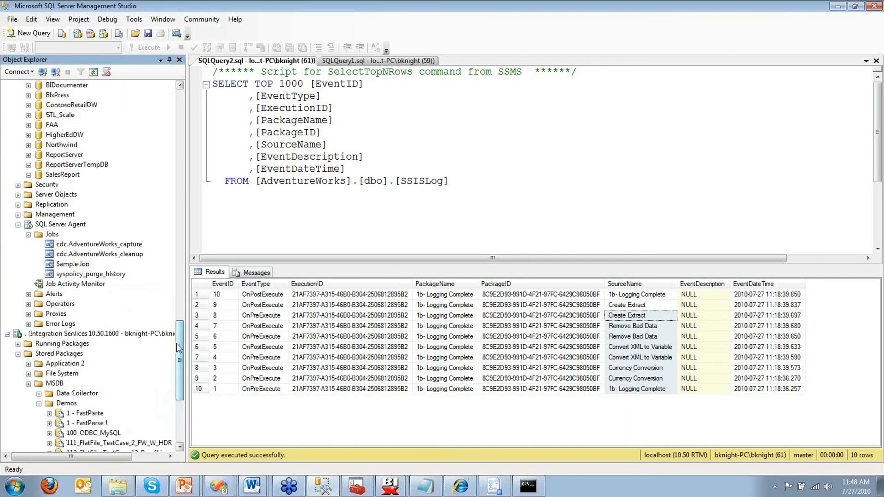
{"action": "left_click", "coordinate": [528, 488]}
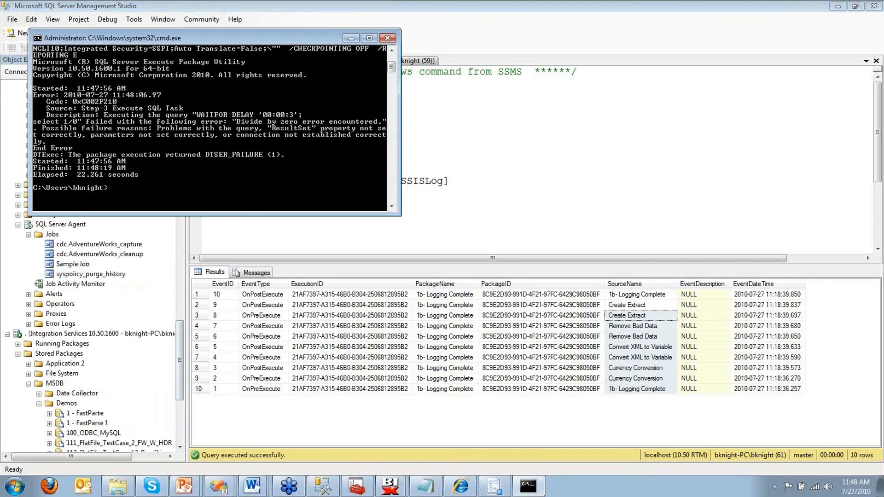
{"action": "key", "text": "alt+Tab"}
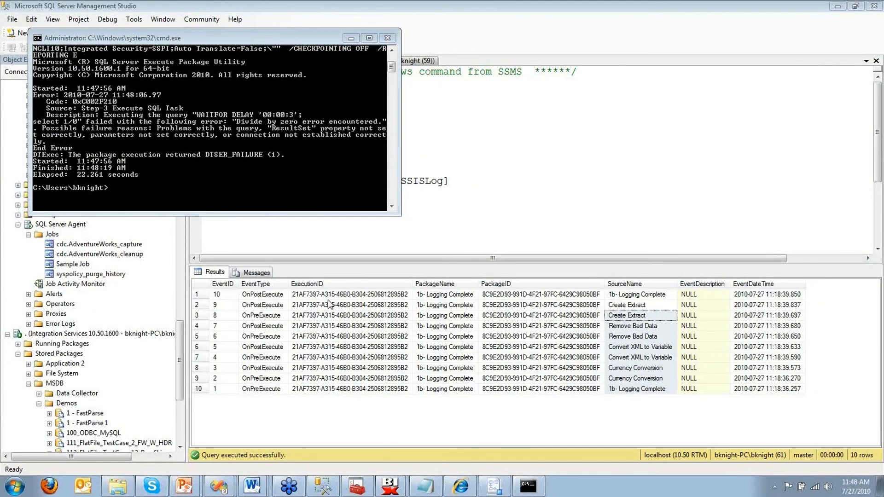
{"action": "right_click", "coordinate": [51, 235]}
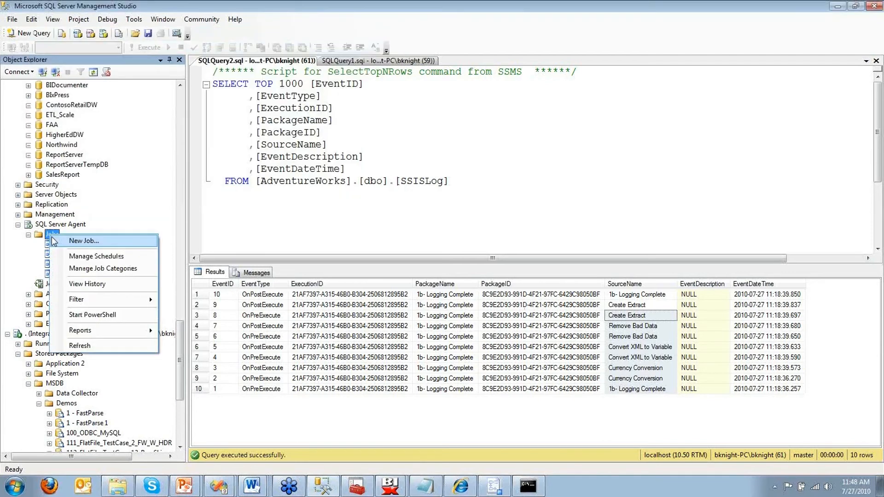
{"action": "left_click", "coordinate": [74, 240]}
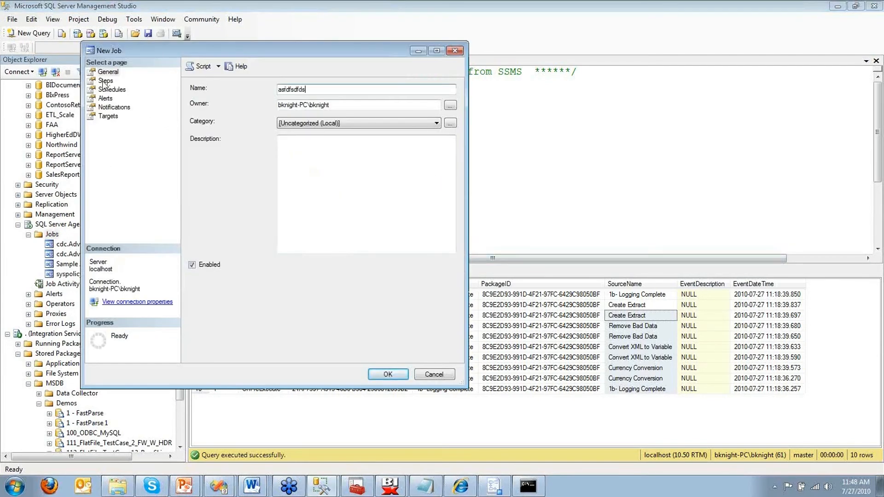
{"action": "left_click", "coordinate": [105, 81]}
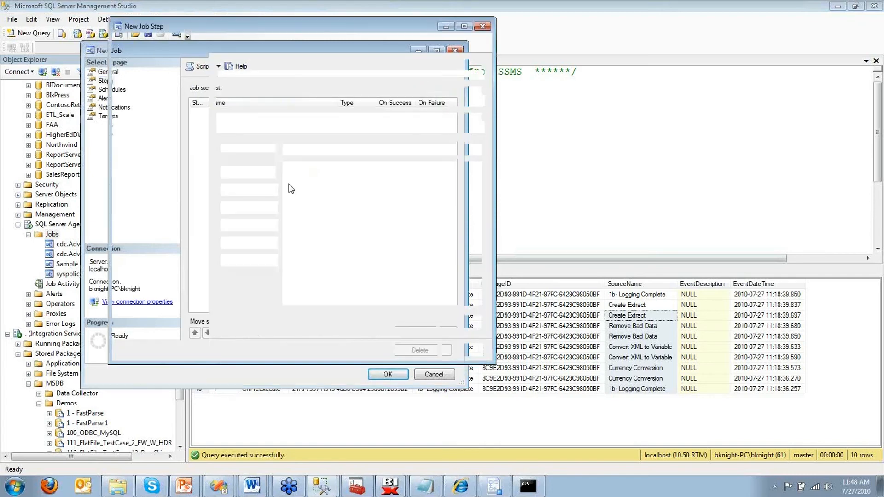
Step: Name the step, make it an SSIS package step run as the Agent service account on localhost
{"action": "type", "text": "fsdfsdfds"}
{"action": "left_click", "coordinate": [273, 103]}
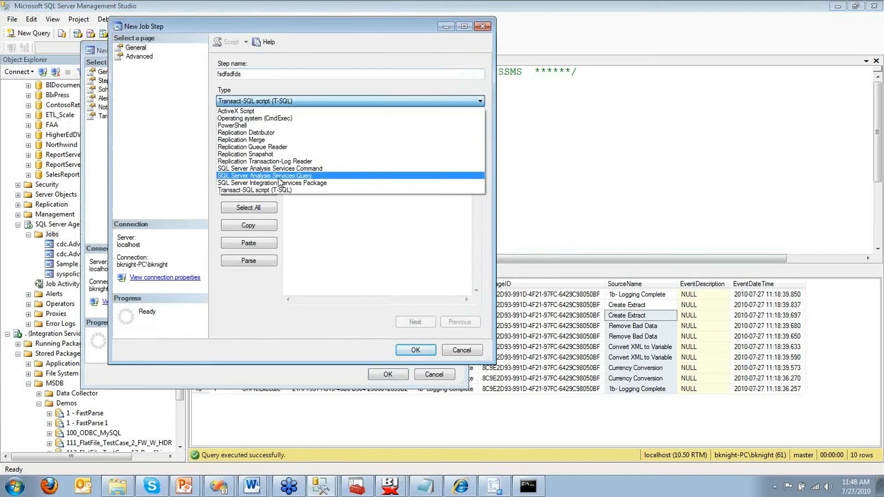
{"action": "left_click", "coordinate": [272, 181]}
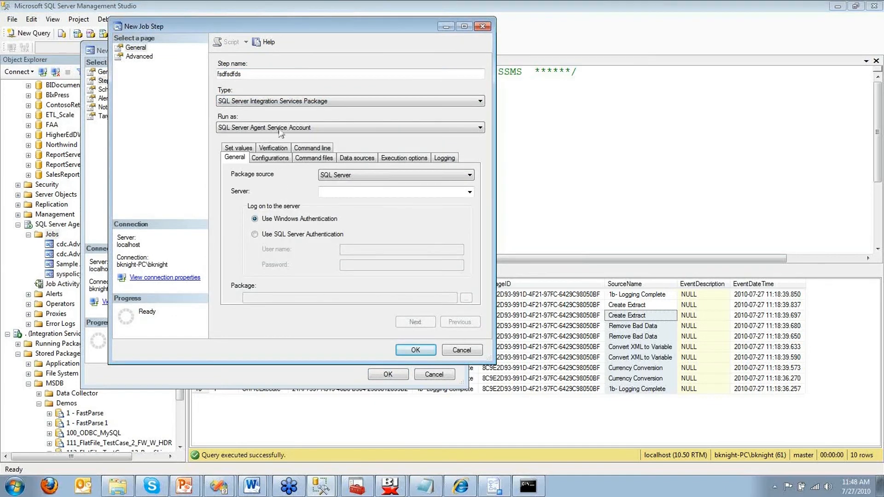
{"action": "left_click", "coordinate": [278, 127]}
{"action": "left_click", "coordinate": [278, 138]}
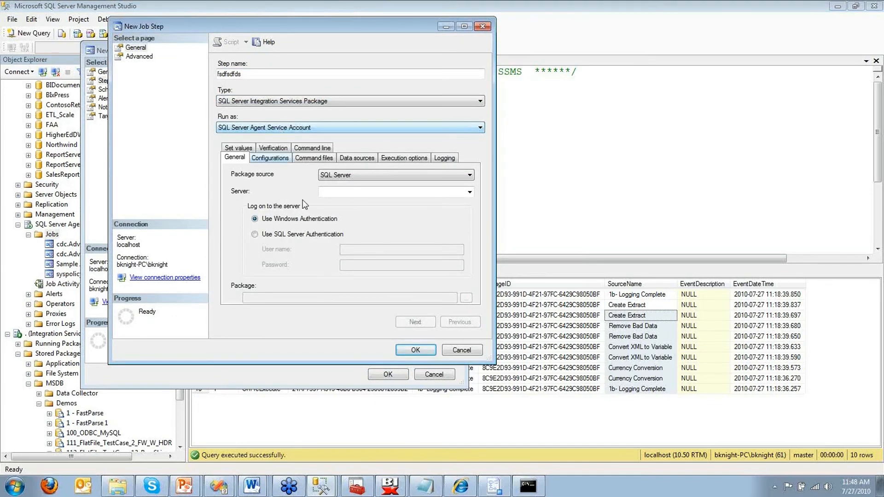
{"action": "left_click", "coordinate": [339, 188]}
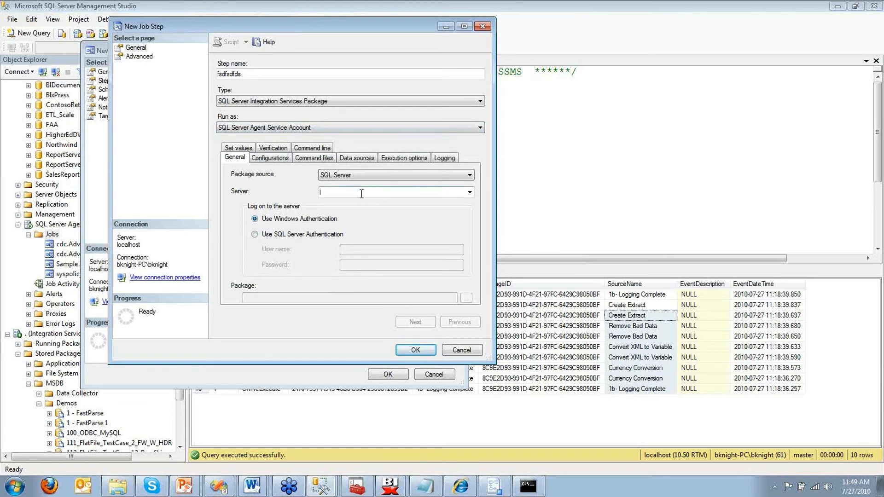
{"action": "type", "text": "localhost"}
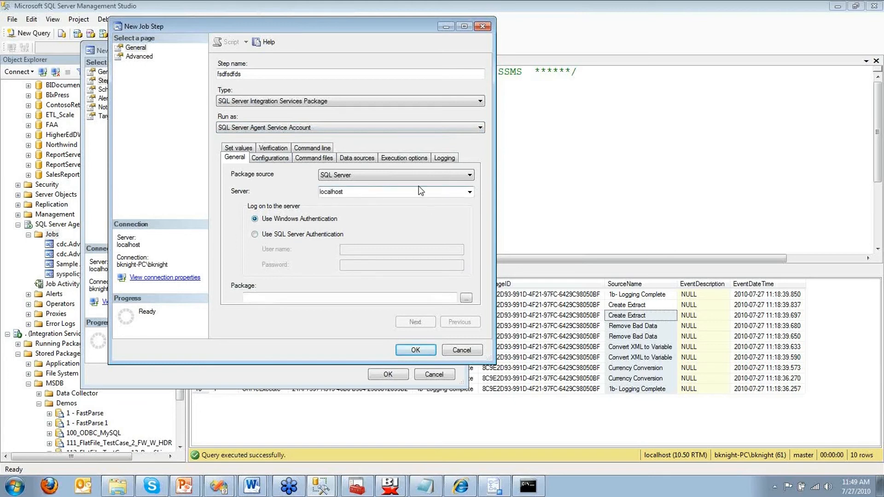
Step: Pick \MSDB\Demos\Package_DiaTest from the SSIS Package Store as the step's package
{"action": "left_click", "coordinate": [409, 174]}
{"action": "left_click", "coordinate": [392, 199]}
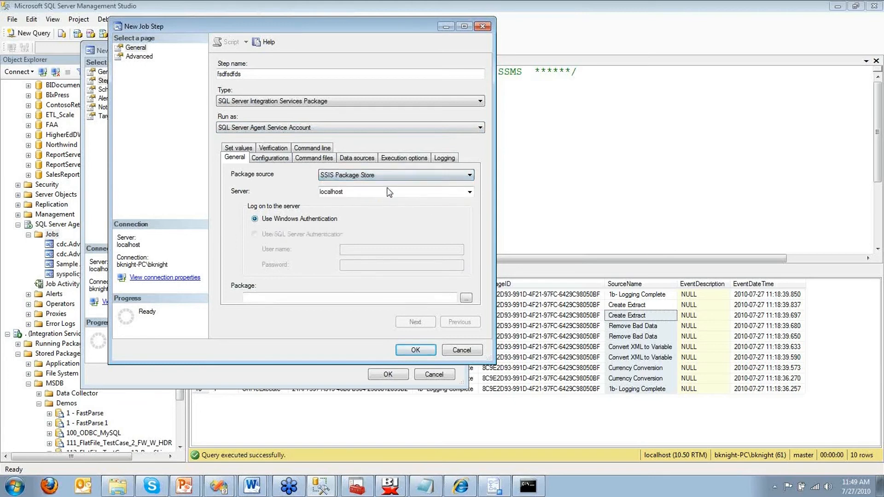
{"action": "left_click", "coordinate": [466, 298]}
{"action": "left_click", "coordinate": [251, 182]}
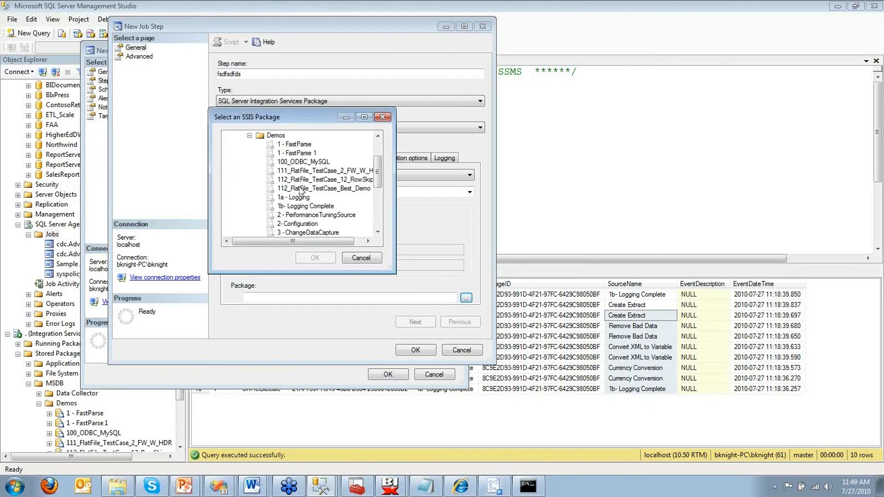
{"action": "scroll", "coordinate": [301, 191], "scroll_direction": "down", "scroll_amount": 3}
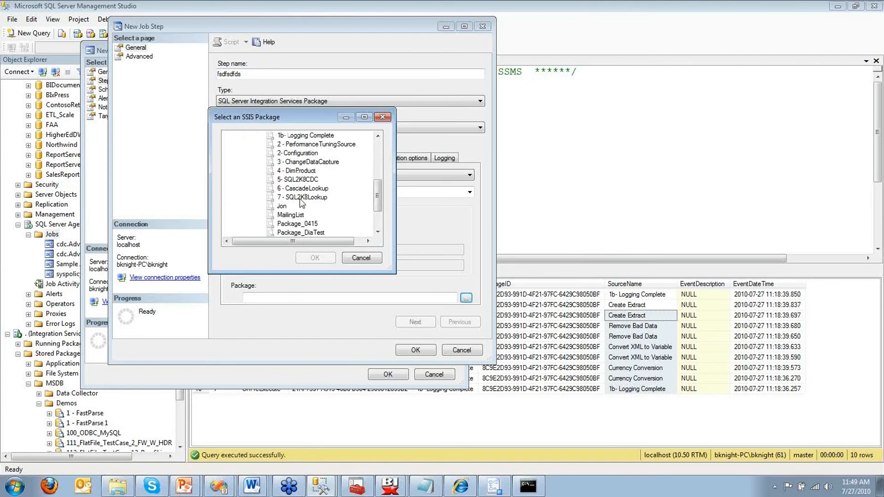
{"action": "scroll", "coordinate": [302, 203], "scroll_direction": "down", "scroll_amount": 2}
{"action": "left_click", "coordinate": [300, 188]}
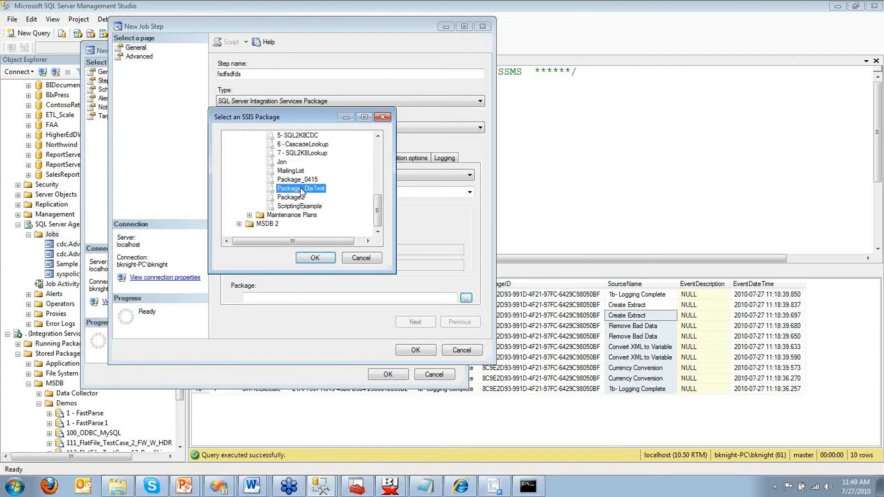
{"action": "left_click", "coordinate": [316, 258]}
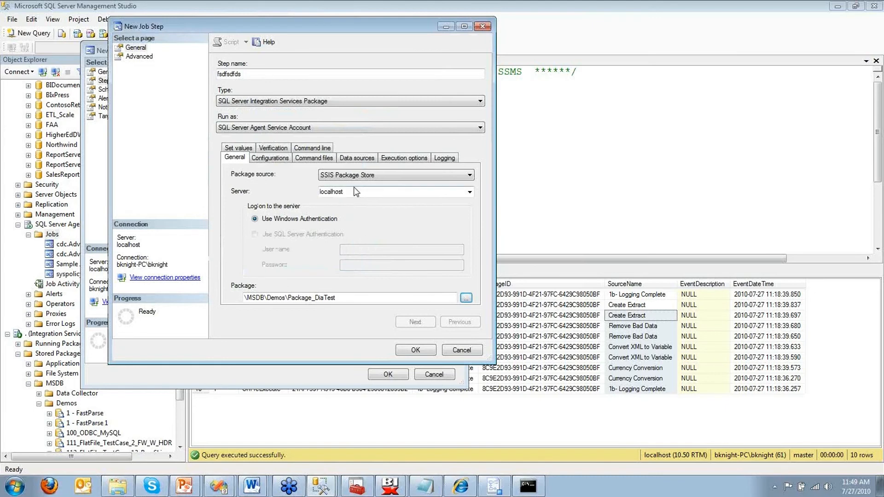
{"action": "left_click", "coordinate": [356, 158]}
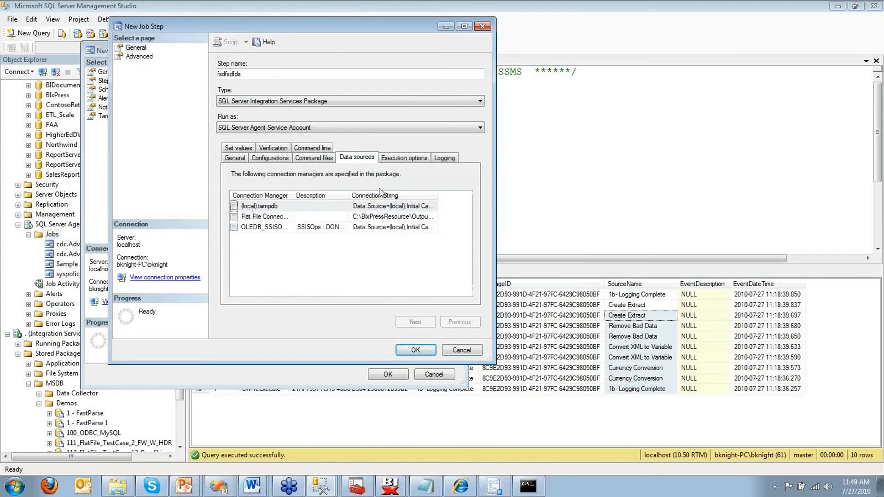
Step: Tick Use 32 bit runtime under Execution options and confirm /X86 on the Command line tab
{"action": "left_click", "coordinate": [404, 159]}
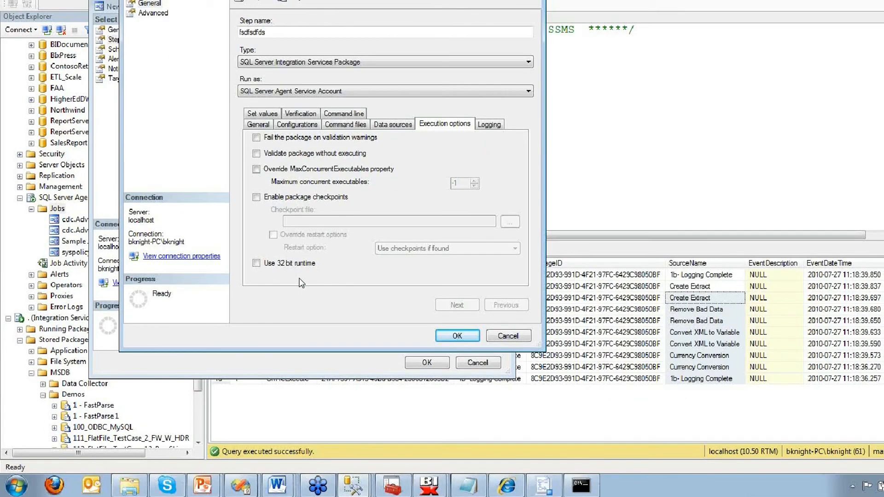
{"action": "left_click_drag", "start_coordinate": [268, 268], "coordinate": [228, 311]}
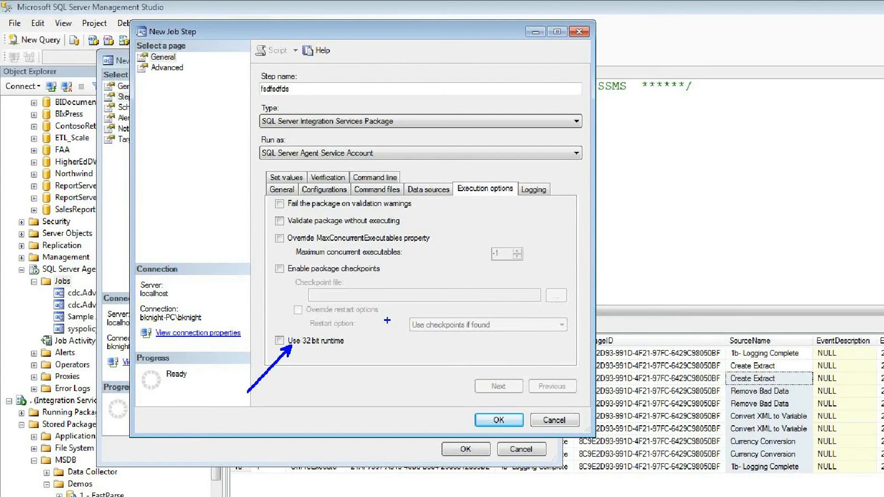
{"action": "key", "text": "Escape"}
{"action": "mouse_move", "coordinate": [544, 489]}
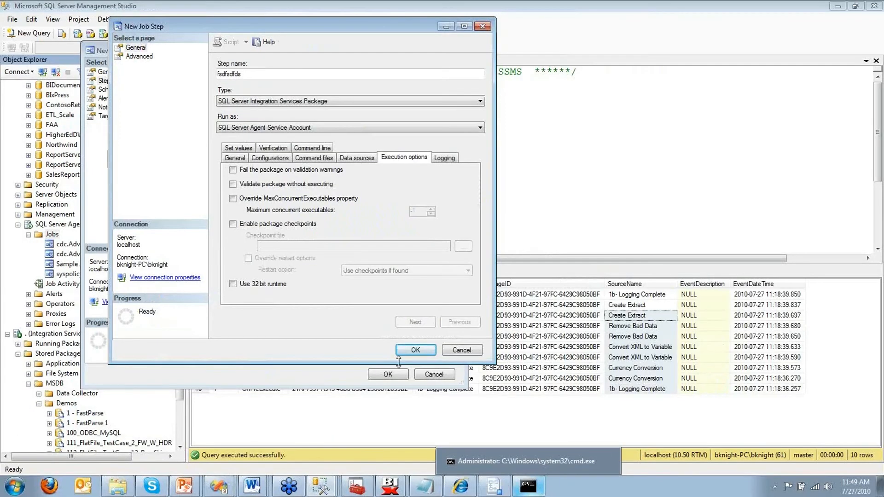
{"action": "left_click", "coordinate": [272, 284]}
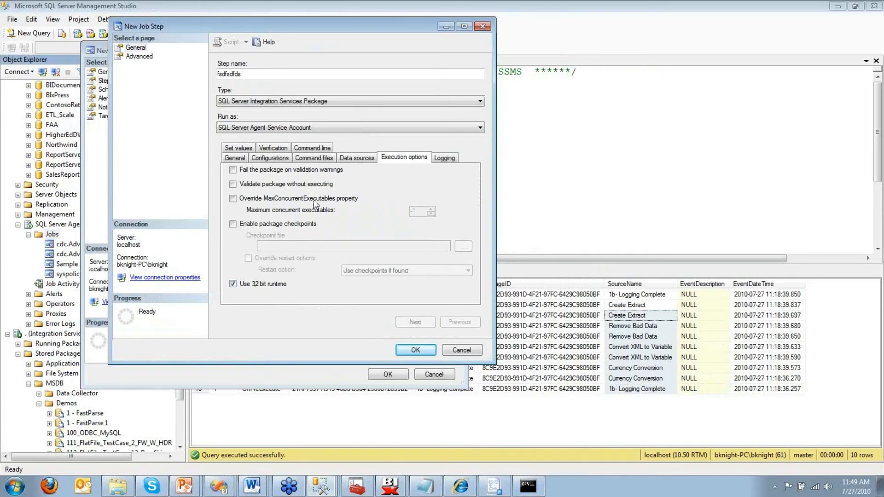
{"action": "left_click", "coordinate": [315, 147]}
Step: Highlight the /X86 switch in the command line, then save the step as job step 1
{"action": "left_click_drag", "start_coordinate": [416, 216], "coordinate": [398, 217]}
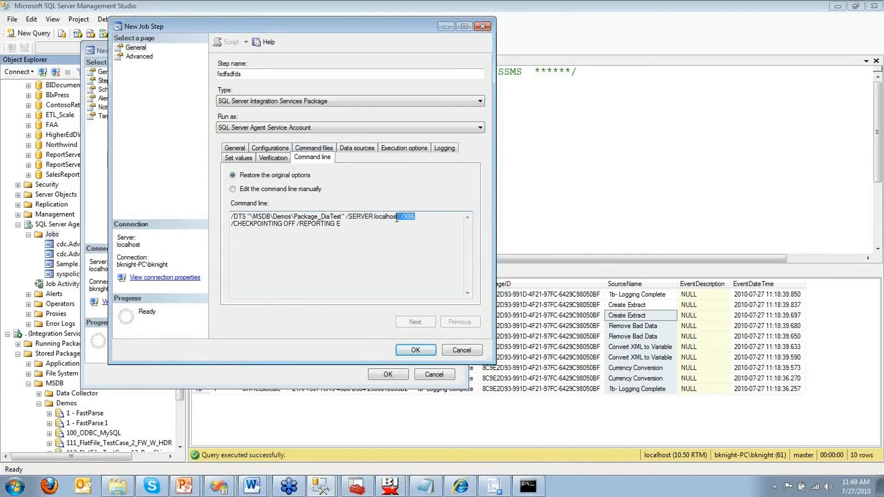
{"action": "left_click", "coordinate": [402, 227]}
{"action": "left_click", "coordinate": [432, 351]}
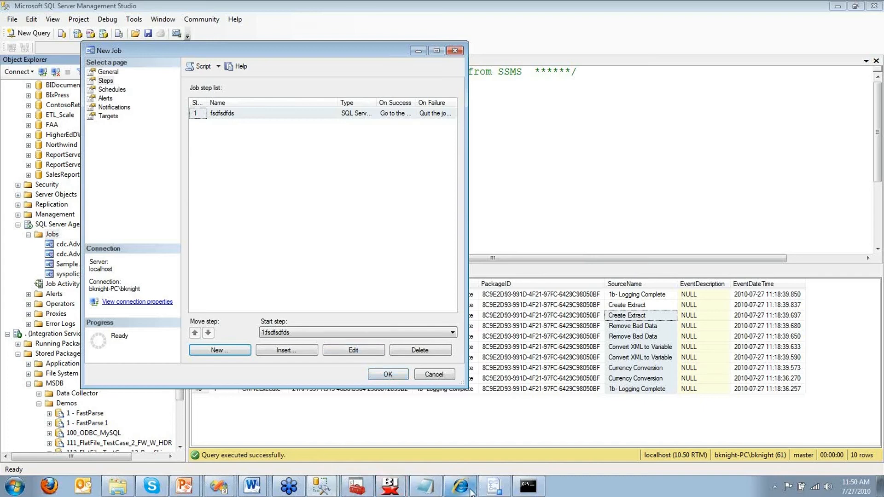
Step: In the Managing SSIS project, scroll Properties to Security and drop down ProtectionLevel
{"action": "left_click", "coordinate": [218, 486]}
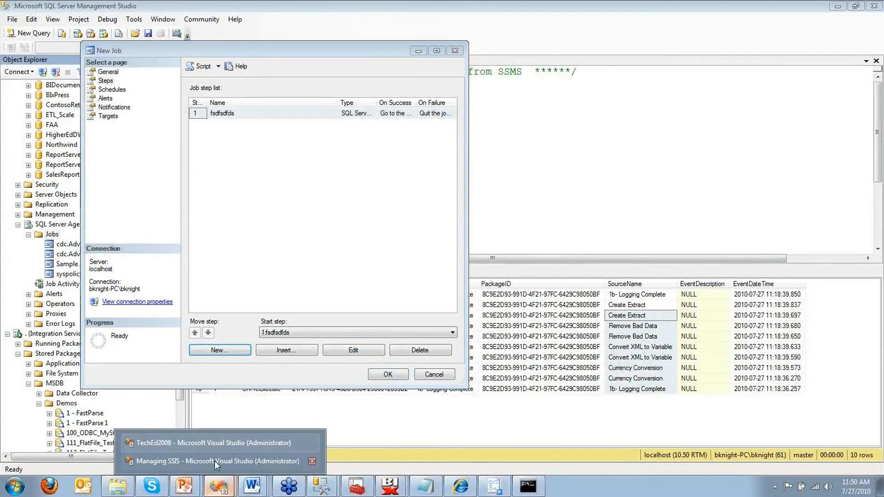
{"action": "left_click", "coordinate": [215, 460]}
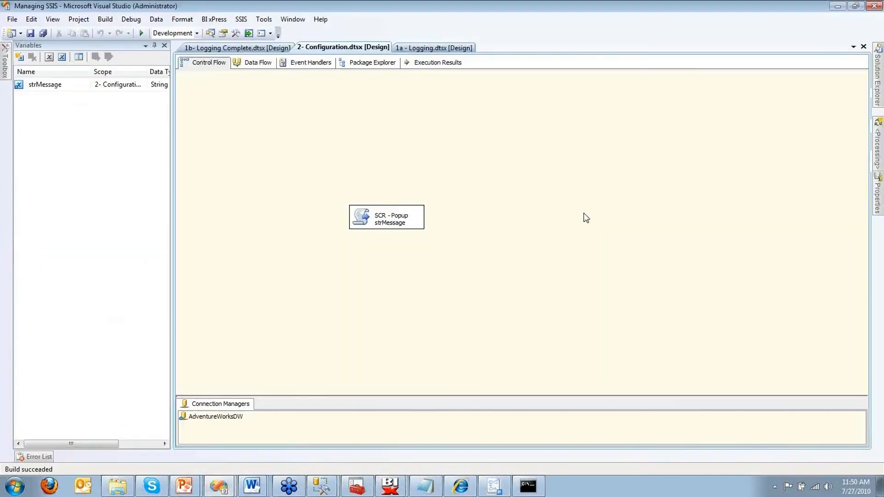
{"action": "mouse_move", "coordinate": [880, 196]}
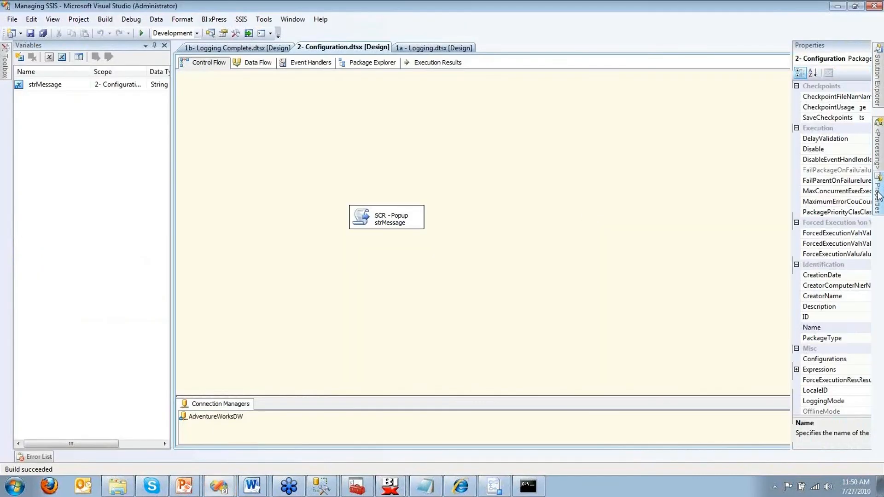
{"action": "scroll", "coordinate": [865, 269], "scroll_direction": "down", "scroll_amount": 4}
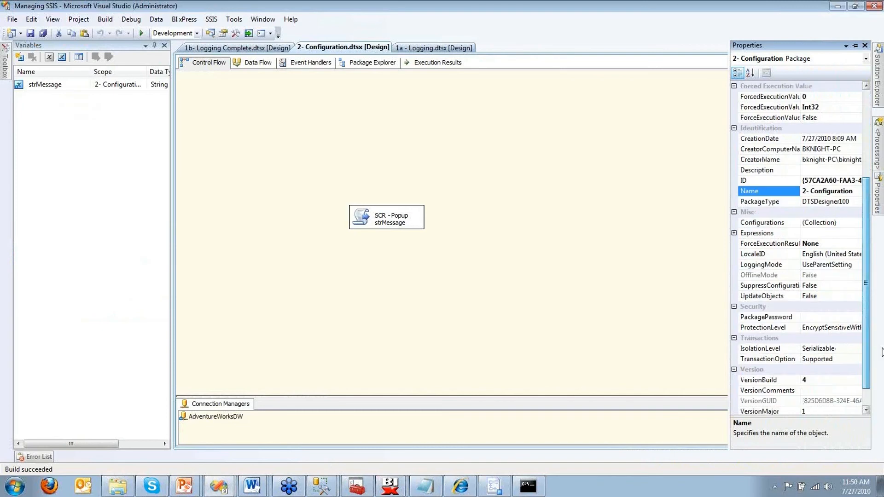
{"action": "left_click", "coordinate": [850, 317]}
{"action": "left_click", "coordinate": [857, 328]}
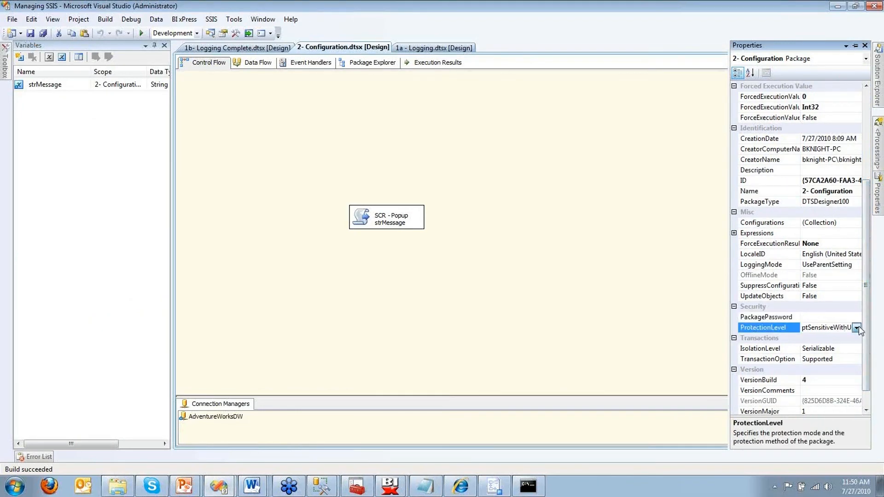
{"action": "left_click", "coordinate": [858, 327]}
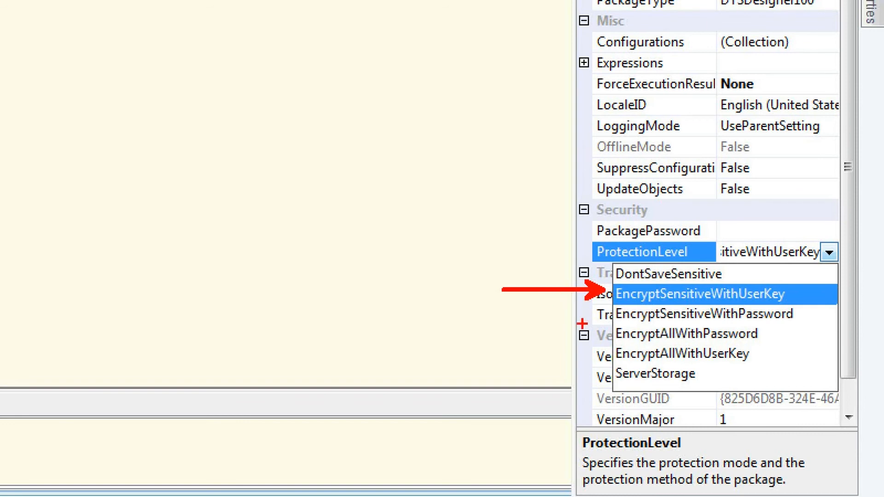
Step: Dismiss the ProtectionLevel list unchanged, leaving it at EncryptSensitiveWithUserKey
{"action": "left_click_drag", "start_coordinate": [607, 317], "coordinate": [495, 317]}
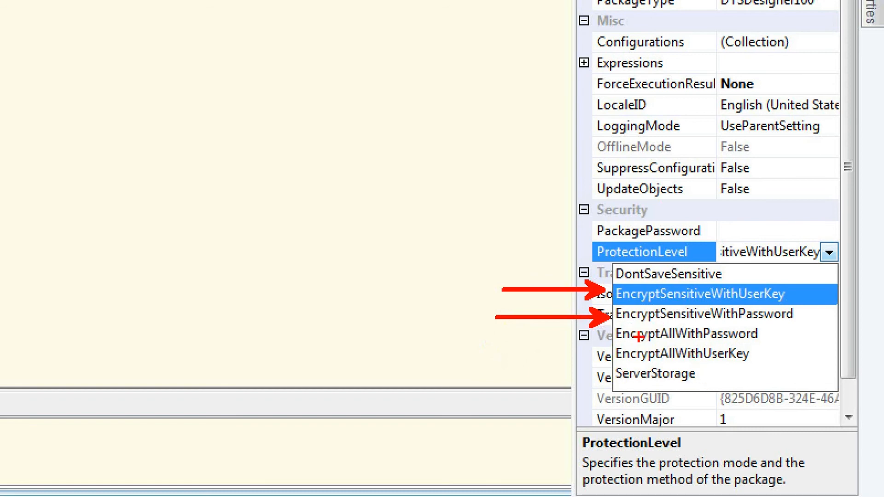
{"action": "key", "text": "b"}
{"action": "left_click_drag", "start_coordinate": [764, 330], "coordinate": [821, 331]}
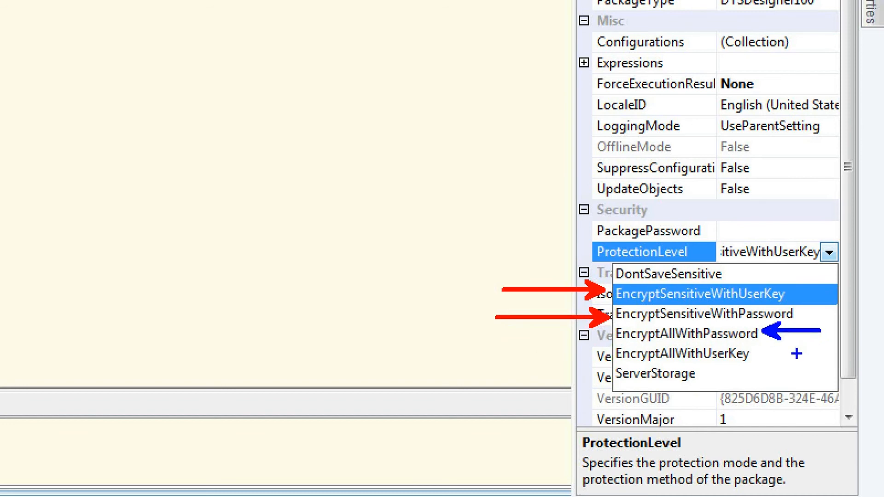
{"action": "key", "text": "r"}
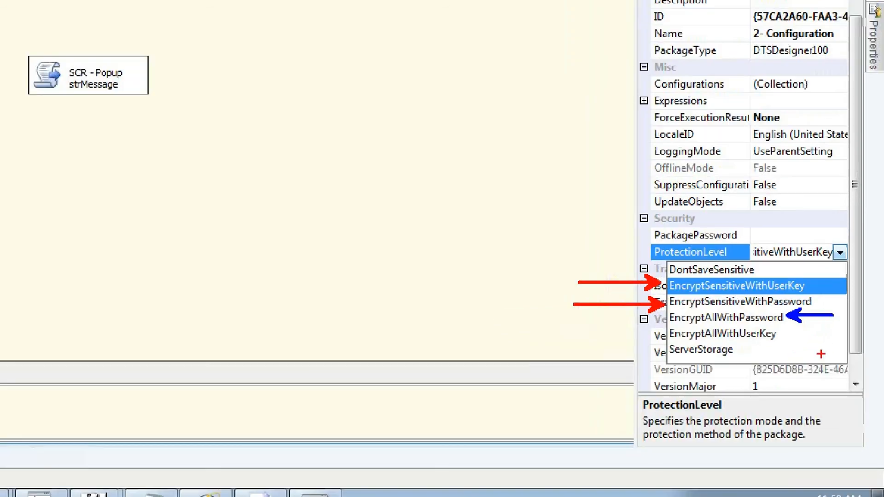
{"action": "key", "text": "Escape"}
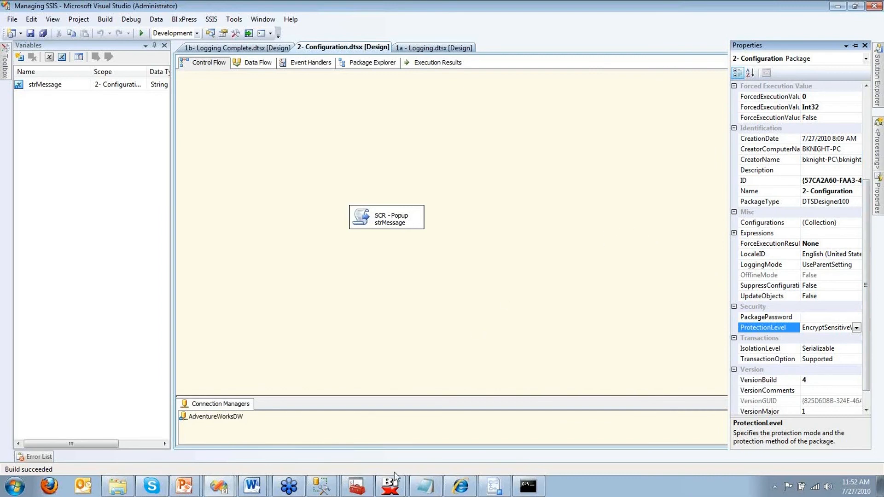
{"action": "mouse_move", "coordinate": [400, 490]}
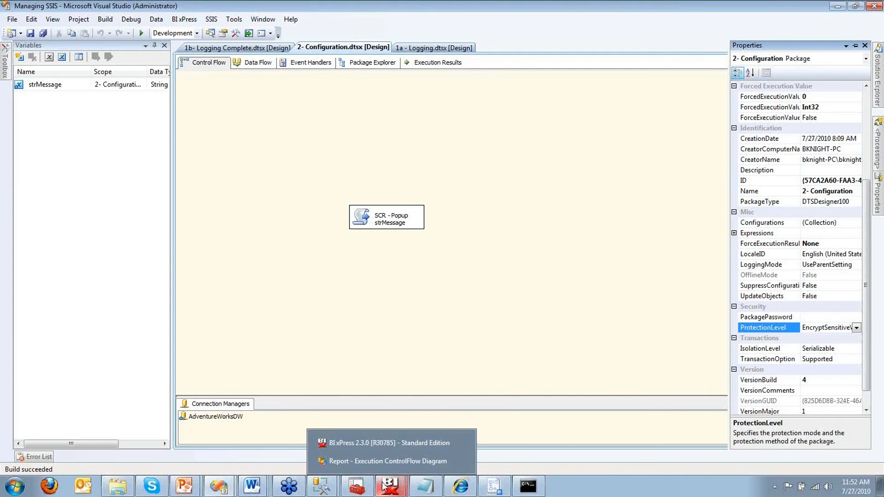
{"action": "mouse_move", "coordinate": [492, 489]}
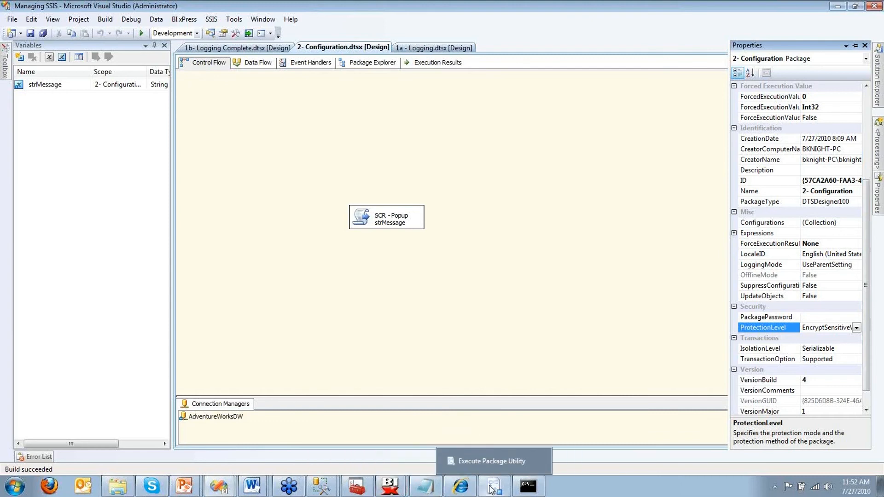
Step: Open Sample Job's Sample Step, which runs \Demos\Package_DiaTest as the SQL Server Agent Service Account
{"action": "left_click", "coordinate": [321, 491]}
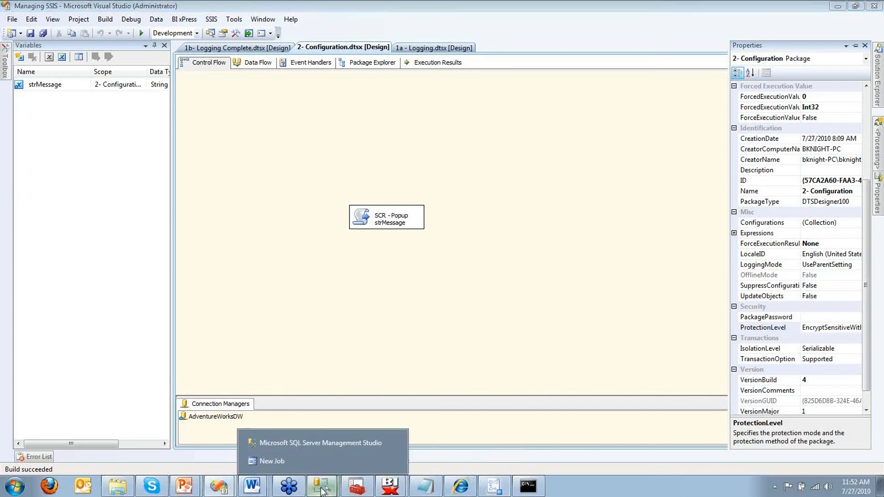
{"action": "left_click", "coordinate": [322, 443]}
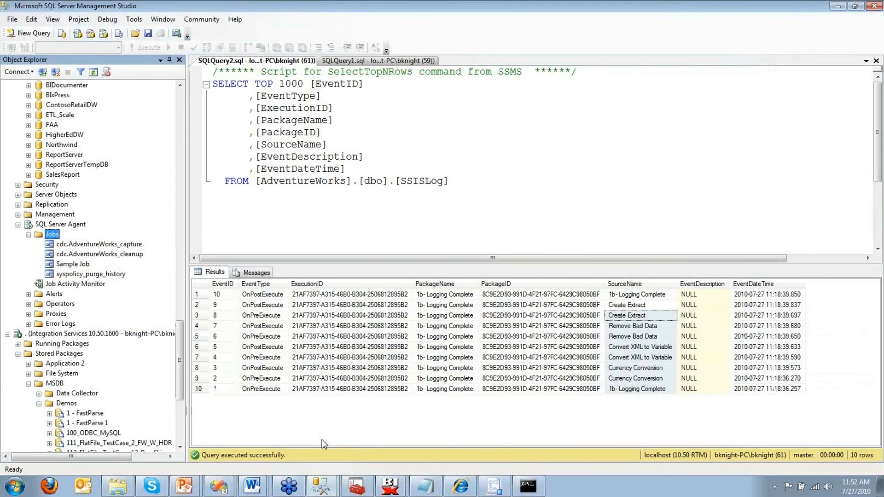
{"action": "double_click", "coordinate": [83, 264]}
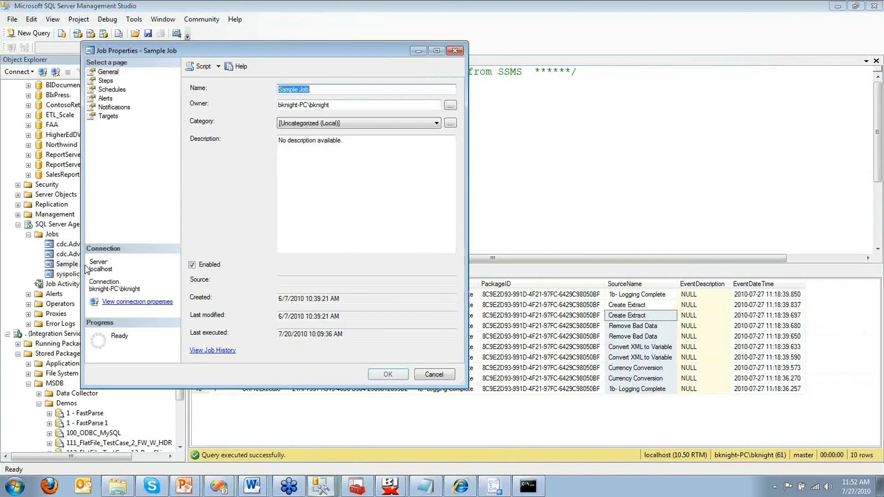
{"action": "left_click", "coordinate": [106, 81]}
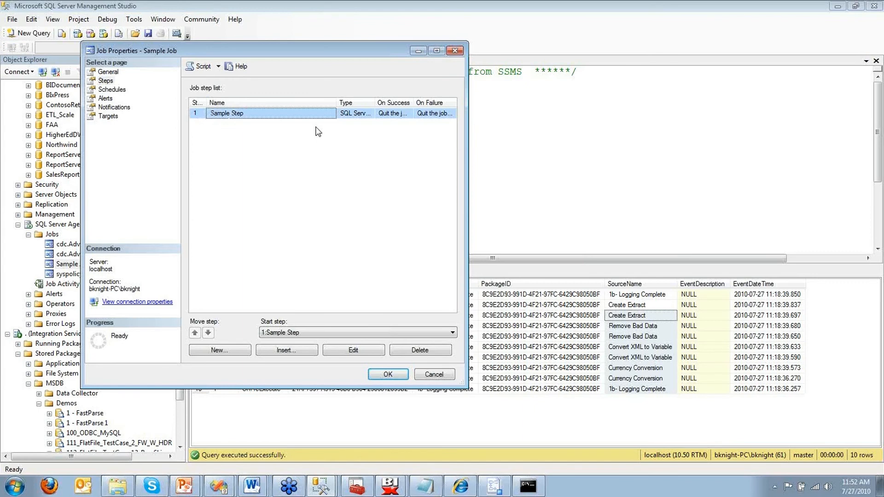
{"action": "double_click", "coordinate": [317, 115]}
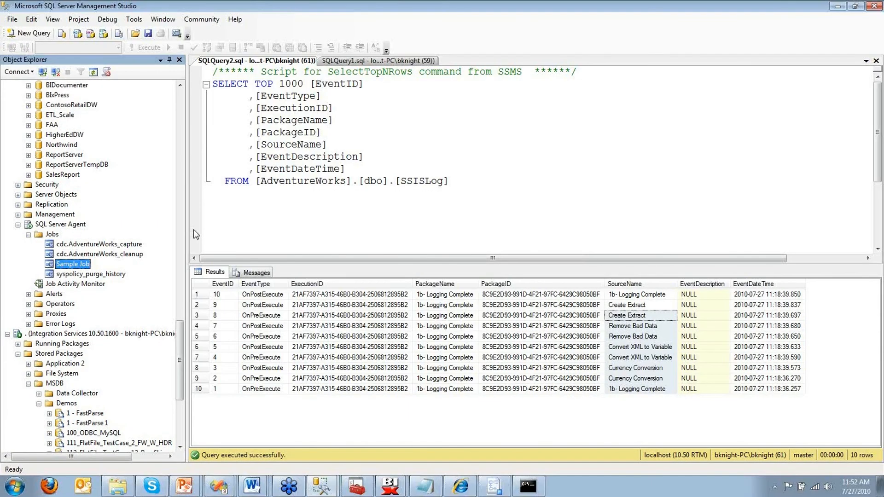
Step: Expand the server's Security folder and go to Credentials to start a new credential
{"action": "scroll", "coordinate": [181, 345], "scroll_direction": "down", "scroll_amount": 1}
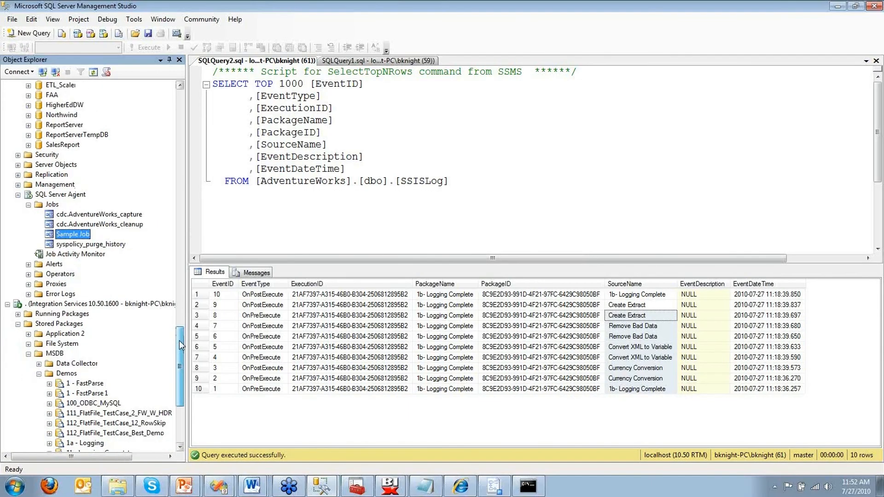
{"action": "left_click_drag", "start_coordinate": [180, 346], "coordinate": [180, 341]}
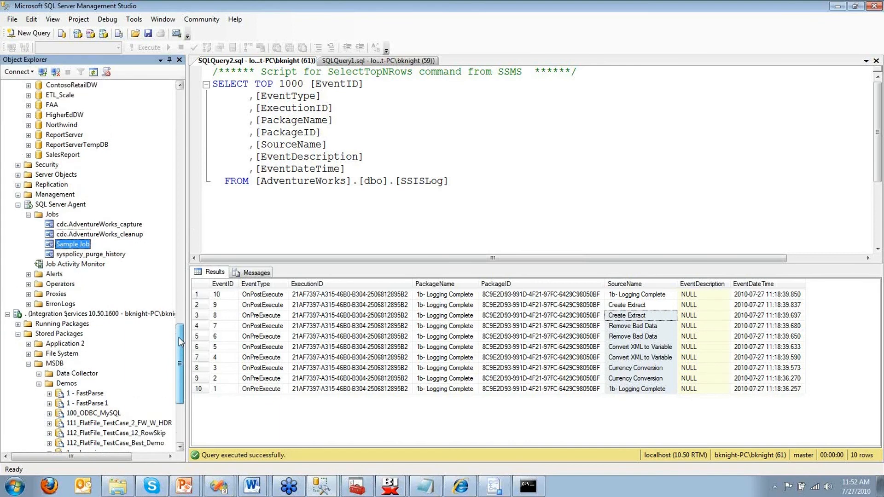
{"action": "left_click", "coordinate": [18, 165]}
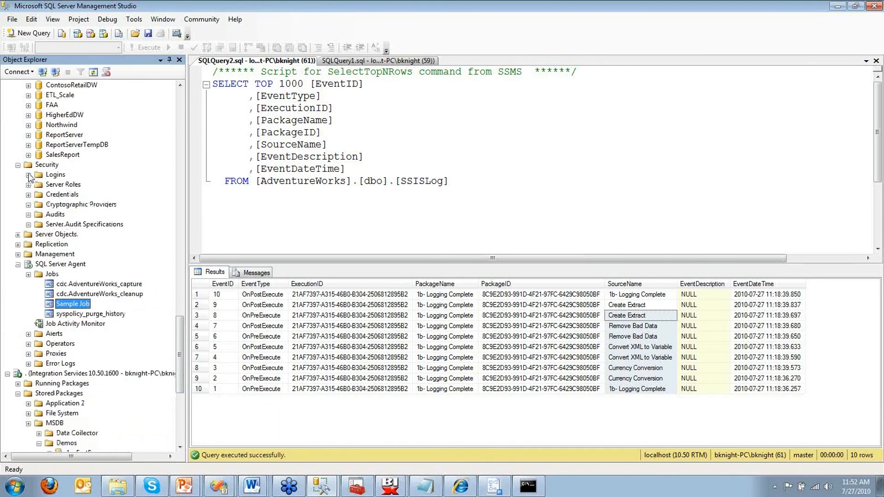
{"action": "left_click", "coordinate": [43, 196]}
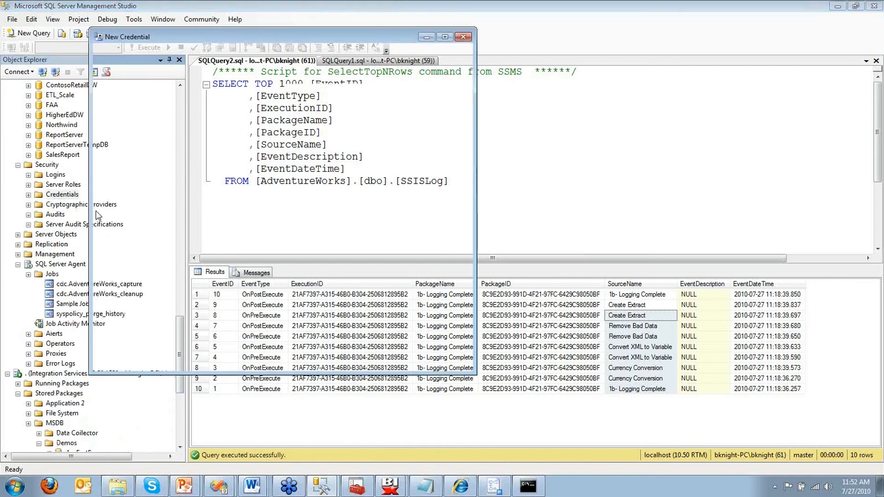
Step: Create credential BrianWasHere with a Windows account identity and its confirmed password
{"action": "type", "text": "Brian"}
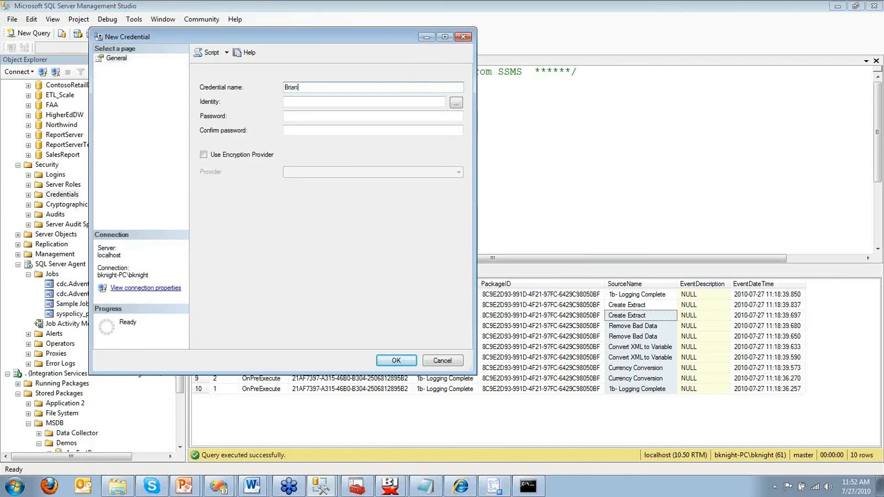
{"action": "type", "text": "WasHere"}
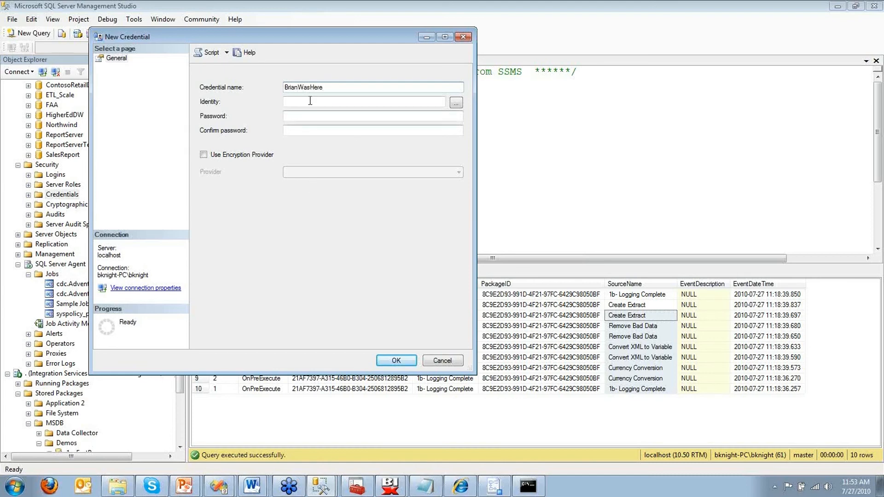
{"action": "left_click", "coordinate": [308, 101]}
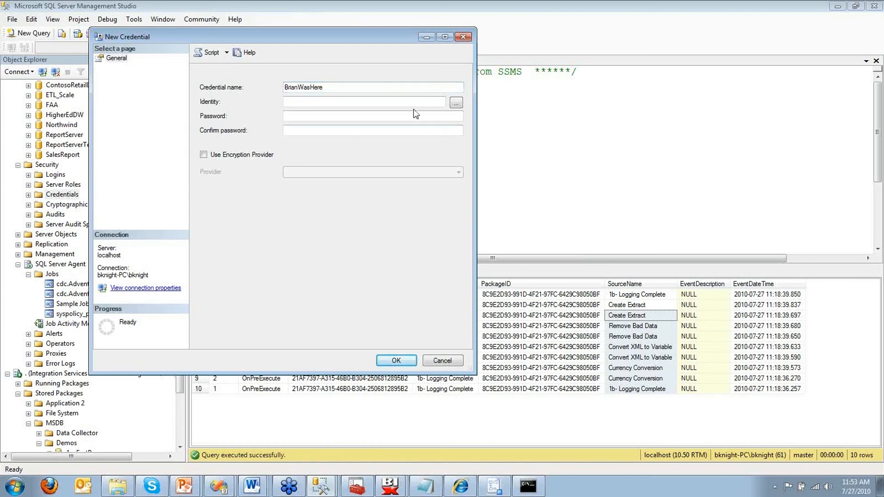
{"action": "left_click", "coordinate": [413, 114]}
{"action": "type", "text": "********"}
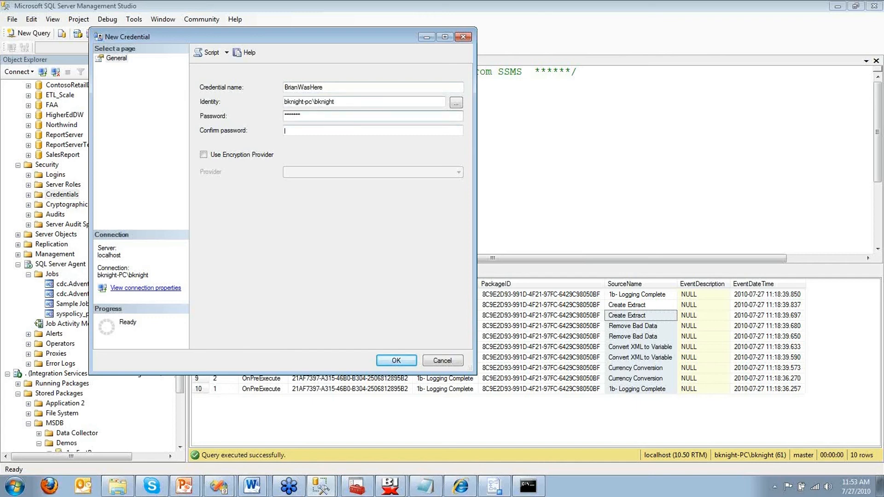
{"action": "key", "text": "Tab"}
{"action": "type", "text": "********"}
{"action": "left_click", "coordinate": [410, 360]}
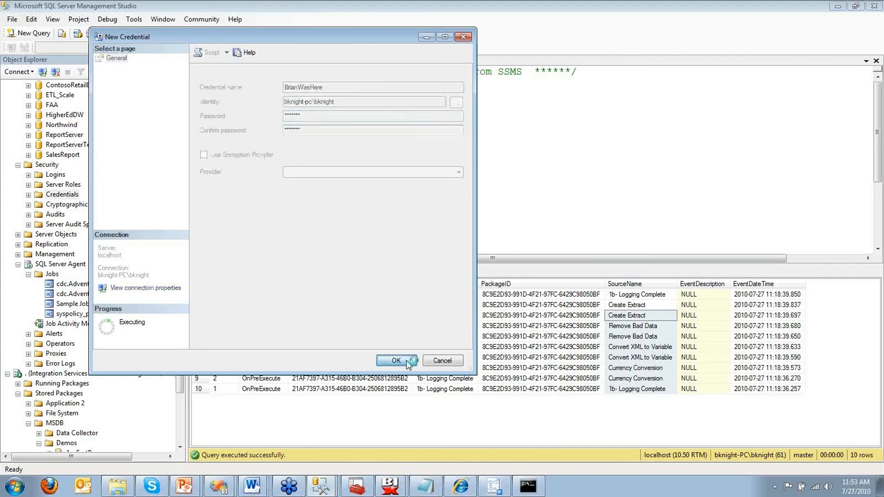
{"action": "scroll", "coordinate": [184, 361], "scroll_direction": "down", "scroll_amount": 1}
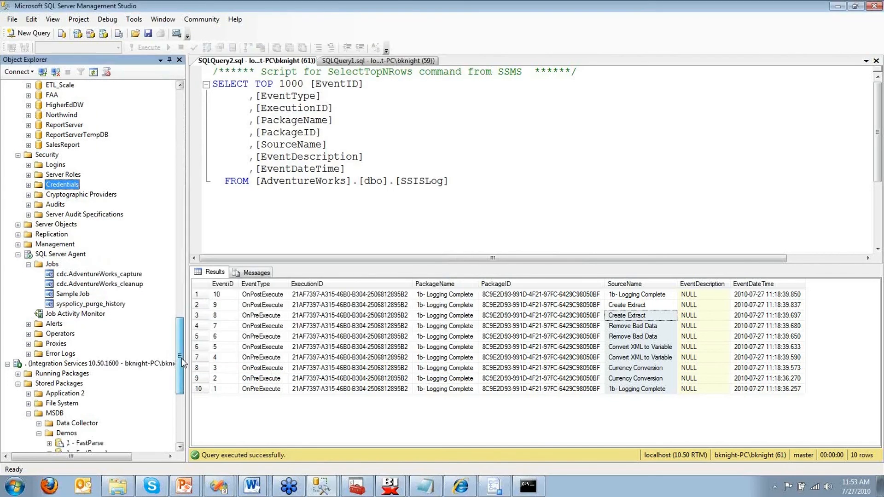
Step: Start proxy BrianWasHereProxy on the BrianWasHere credential, enabled for the SSIS Package subsystem
{"action": "scroll", "coordinate": [183, 362], "scroll_direction": "down", "scroll_amount": 2}
{"action": "left_click", "coordinate": [65, 285]}
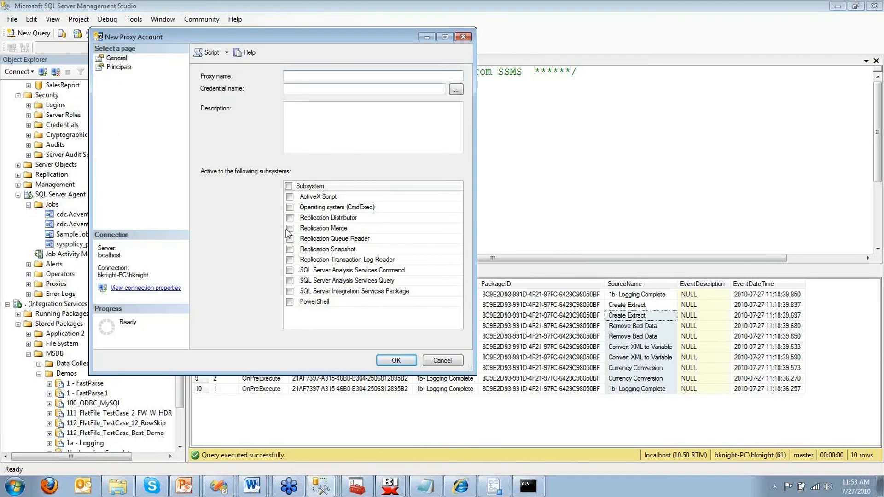
{"action": "type", "text": "BrianWasHereProxy"}
{"action": "left_click", "coordinate": [452, 93]}
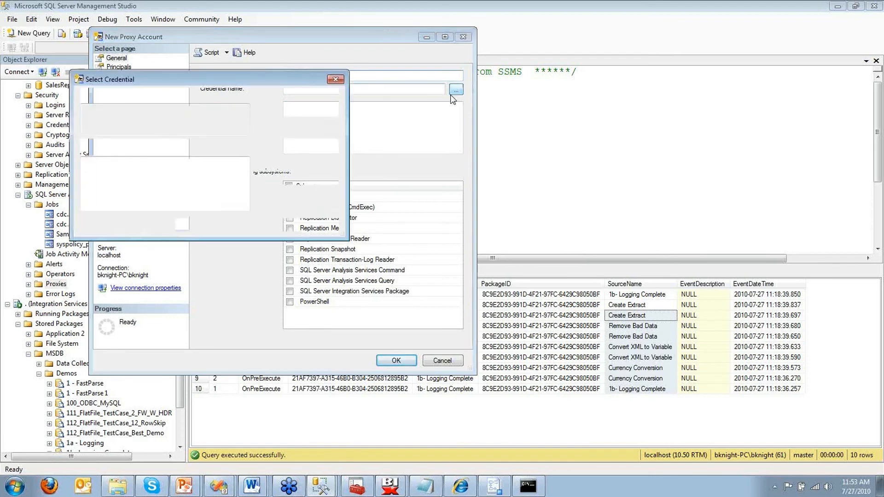
{"action": "left_click", "coordinate": [272, 180]}
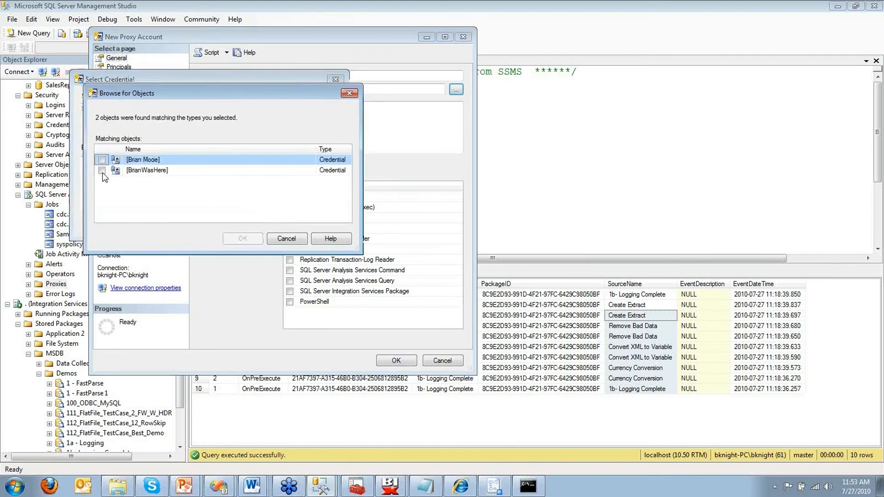
{"action": "left_click", "coordinate": [103, 170]}
{"action": "left_click", "coordinate": [243, 238]}
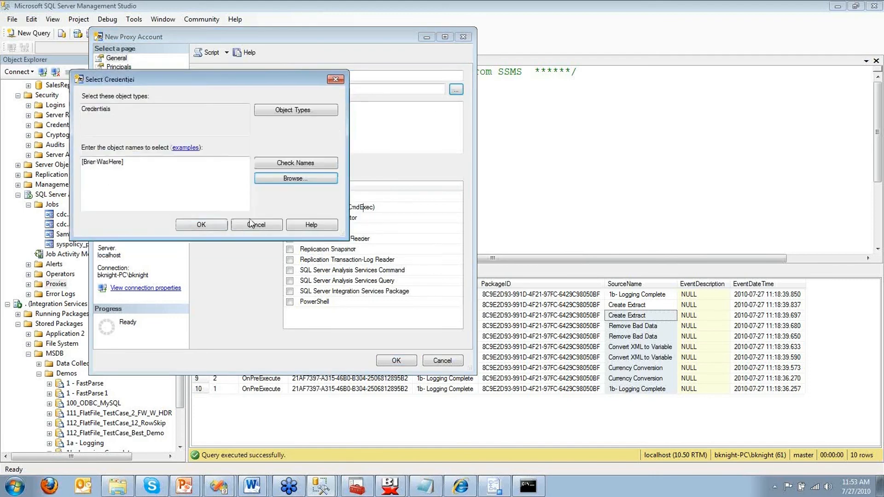
{"action": "left_click", "coordinate": [204, 226]}
{"action": "left_click", "coordinate": [289, 291]}
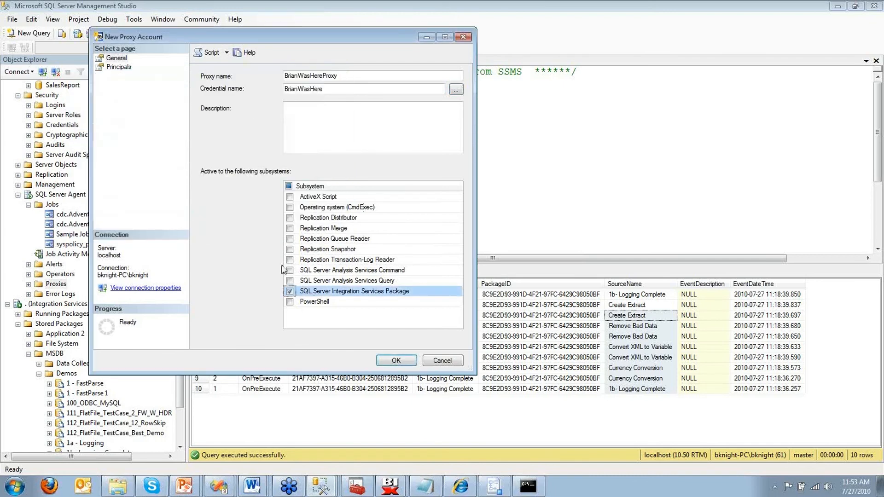
Step: Grant the proxy to logins including the local Windows user, then save it
{"action": "left_click", "coordinate": [121, 68]}
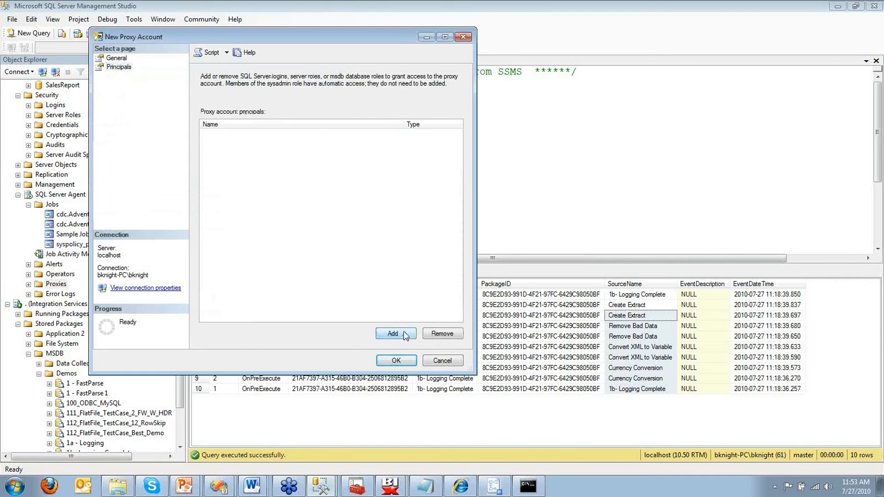
{"action": "left_click", "coordinate": [393, 334]}
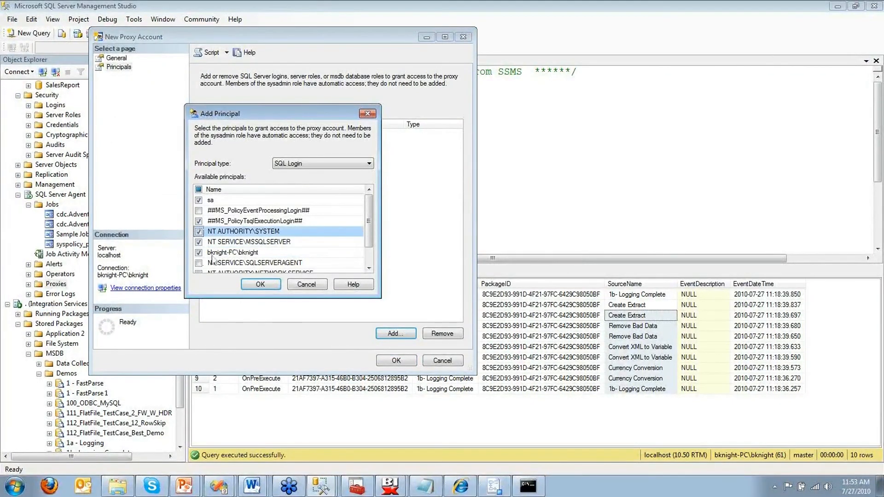
{"action": "left_click", "coordinate": [199, 253]}
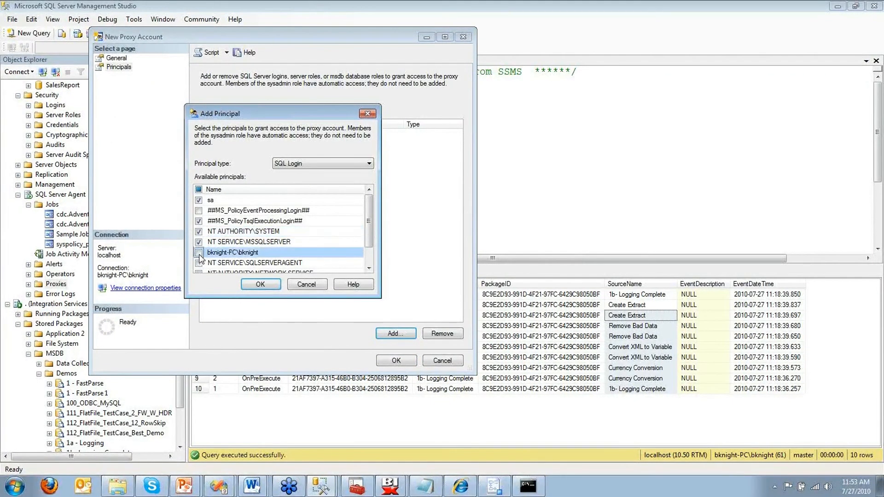
{"action": "left_click", "coordinate": [248, 284]}
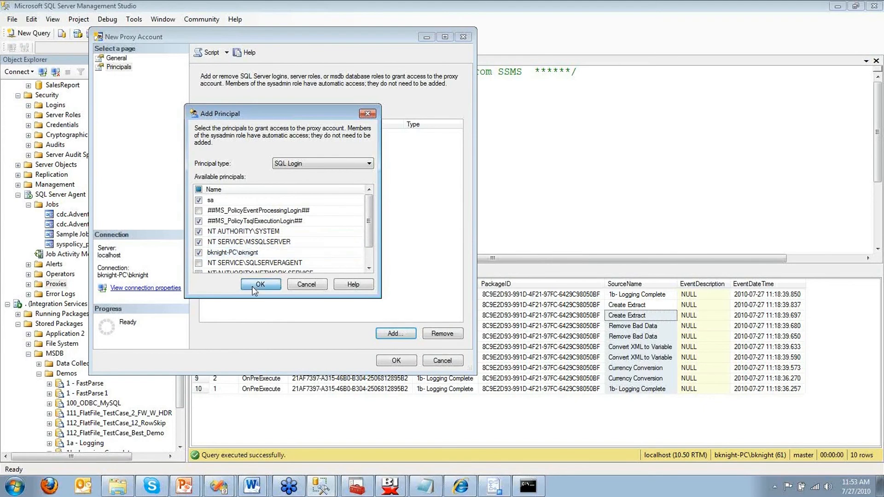
{"action": "left_click", "coordinate": [397, 361]}
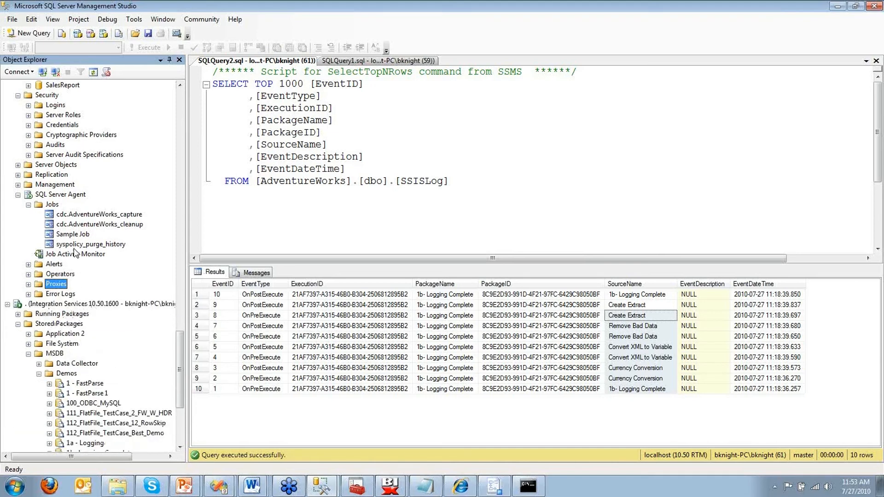
Step: Change Sample Step's Run as setting from the Agent service account to BrianWasHereProxy
{"action": "left_click", "coordinate": [77, 234]}
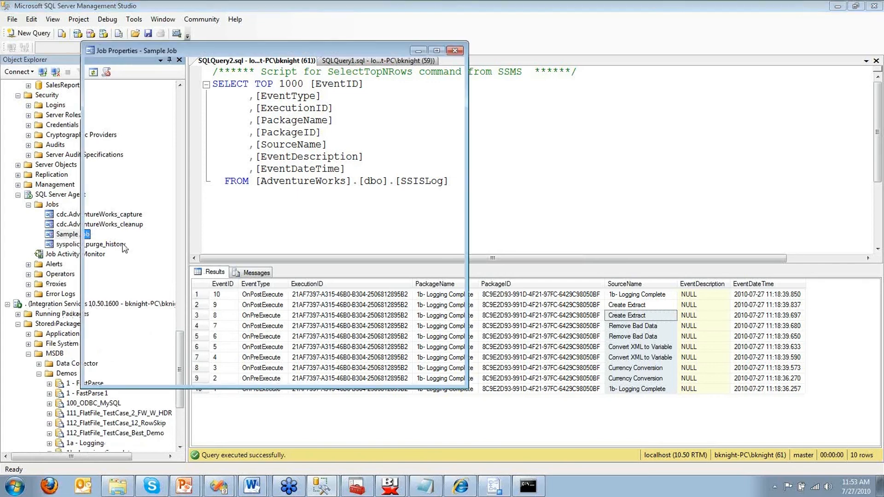
{"action": "left_click", "coordinate": [105, 80]}
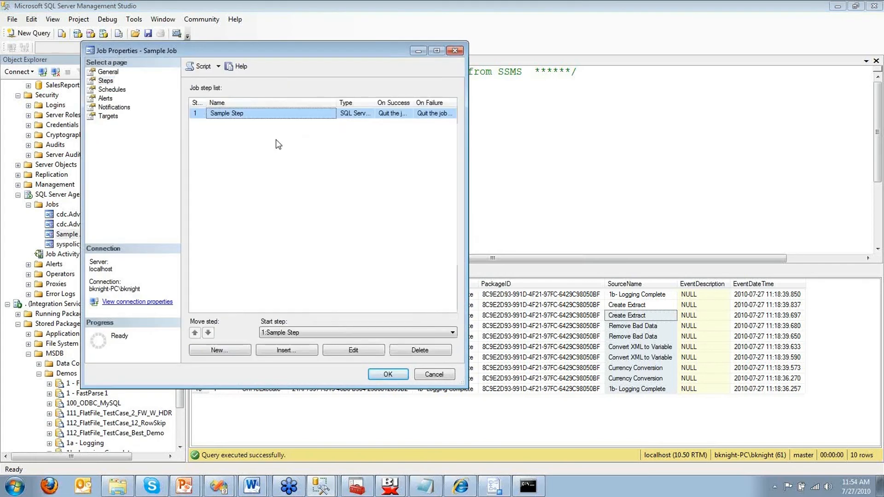
{"action": "double_click", "coordinate": [276, 113]}
{"action": "left_click", "coordinate": [278, 127]}
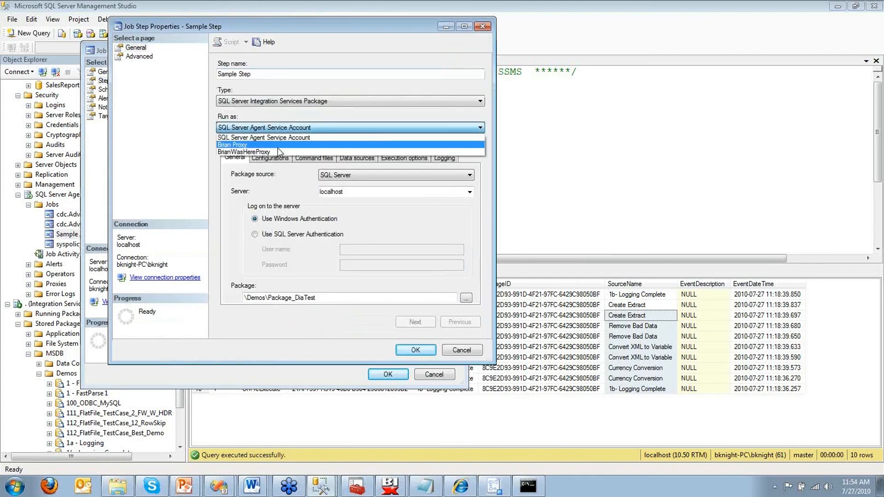
{"action": "left_click", "coordinate": [278, 147]}
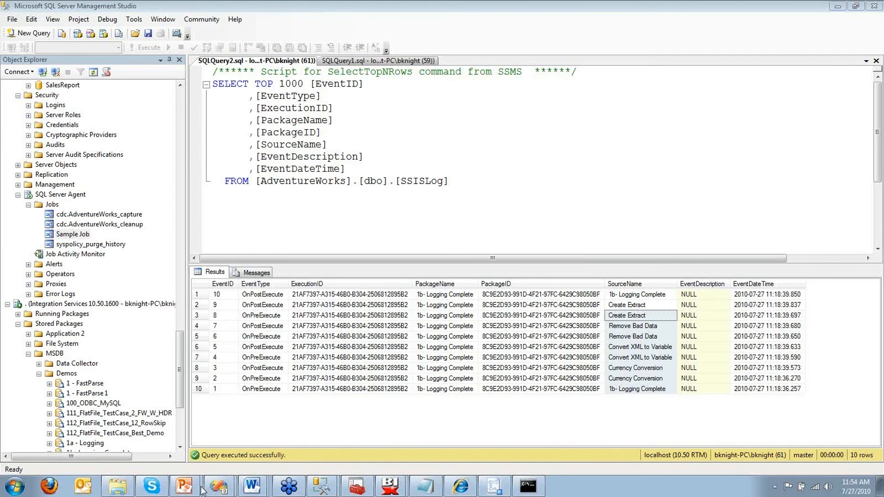
Step: Check the 2- Configuration package's ProtectionLevel options, keeping EncryptSensitiveWithUserKey, then show the Restartability slide
{"action": "mouse_move", "coordinate": [217, 490]}
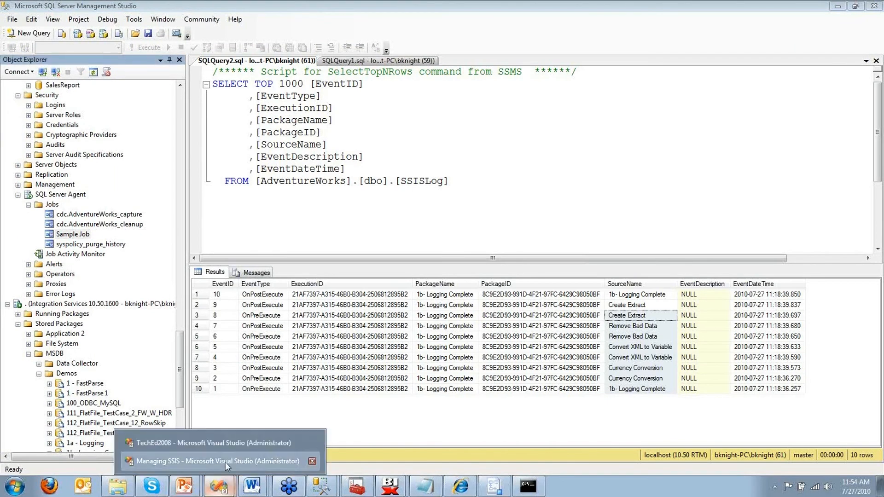
{"action": "left_click", "coordinate": [225, 461]}
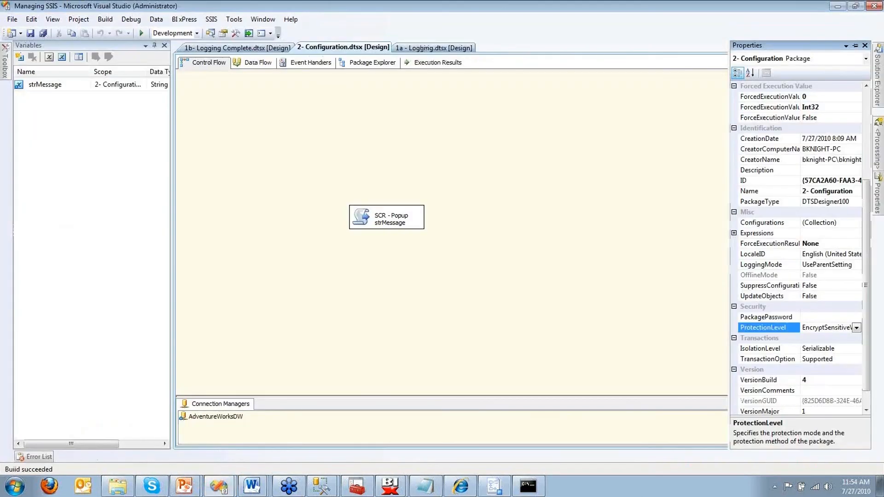
{"action": "left_click", "coordinate": [857, 327]}
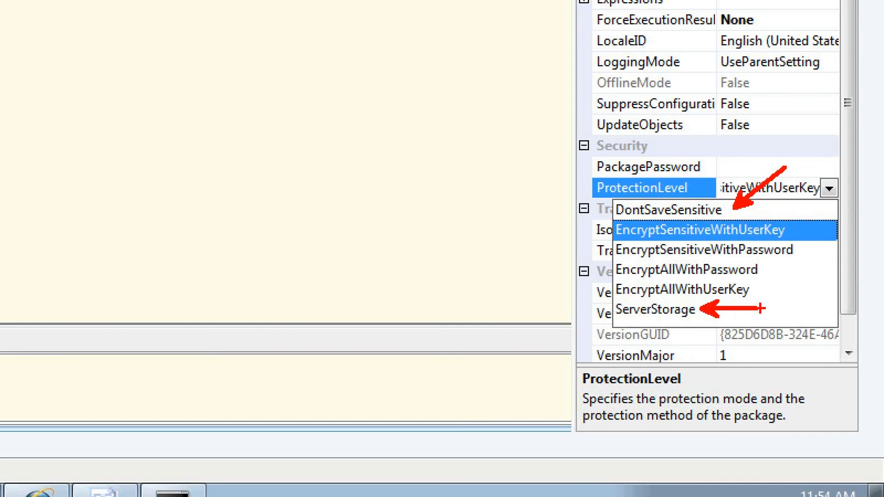
{"action": "key", "text": "Escape"}
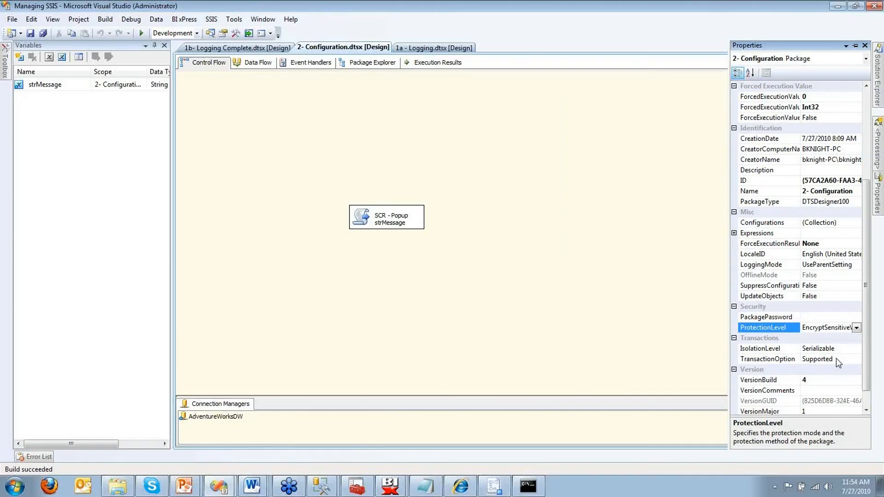
{"action": "left_click", "coordinate": [597, 264]}
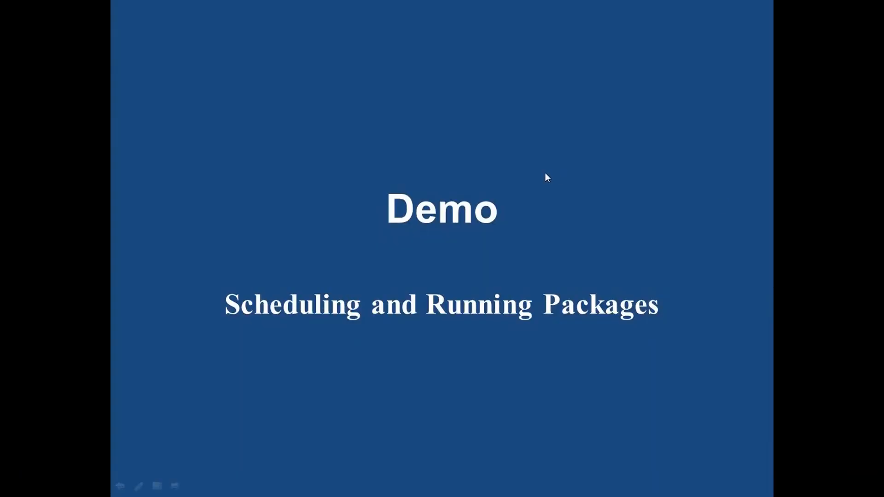
{"action": "left_click", "coordinate": [546, 174]}
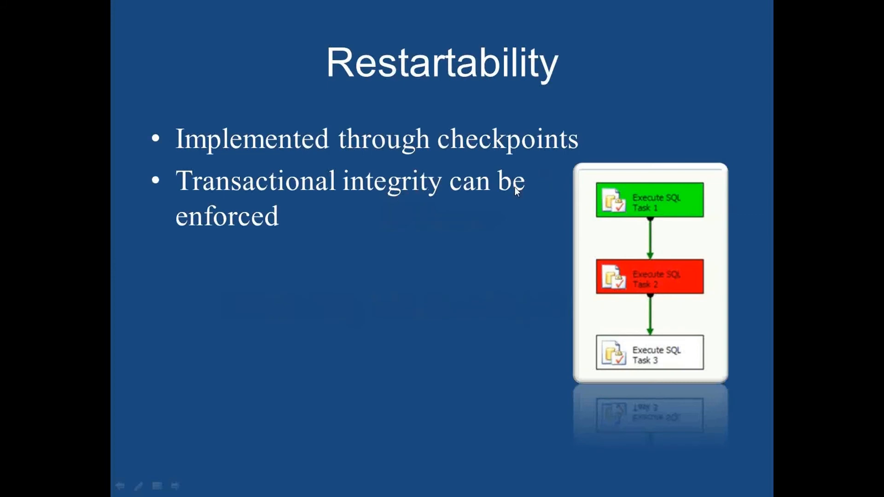